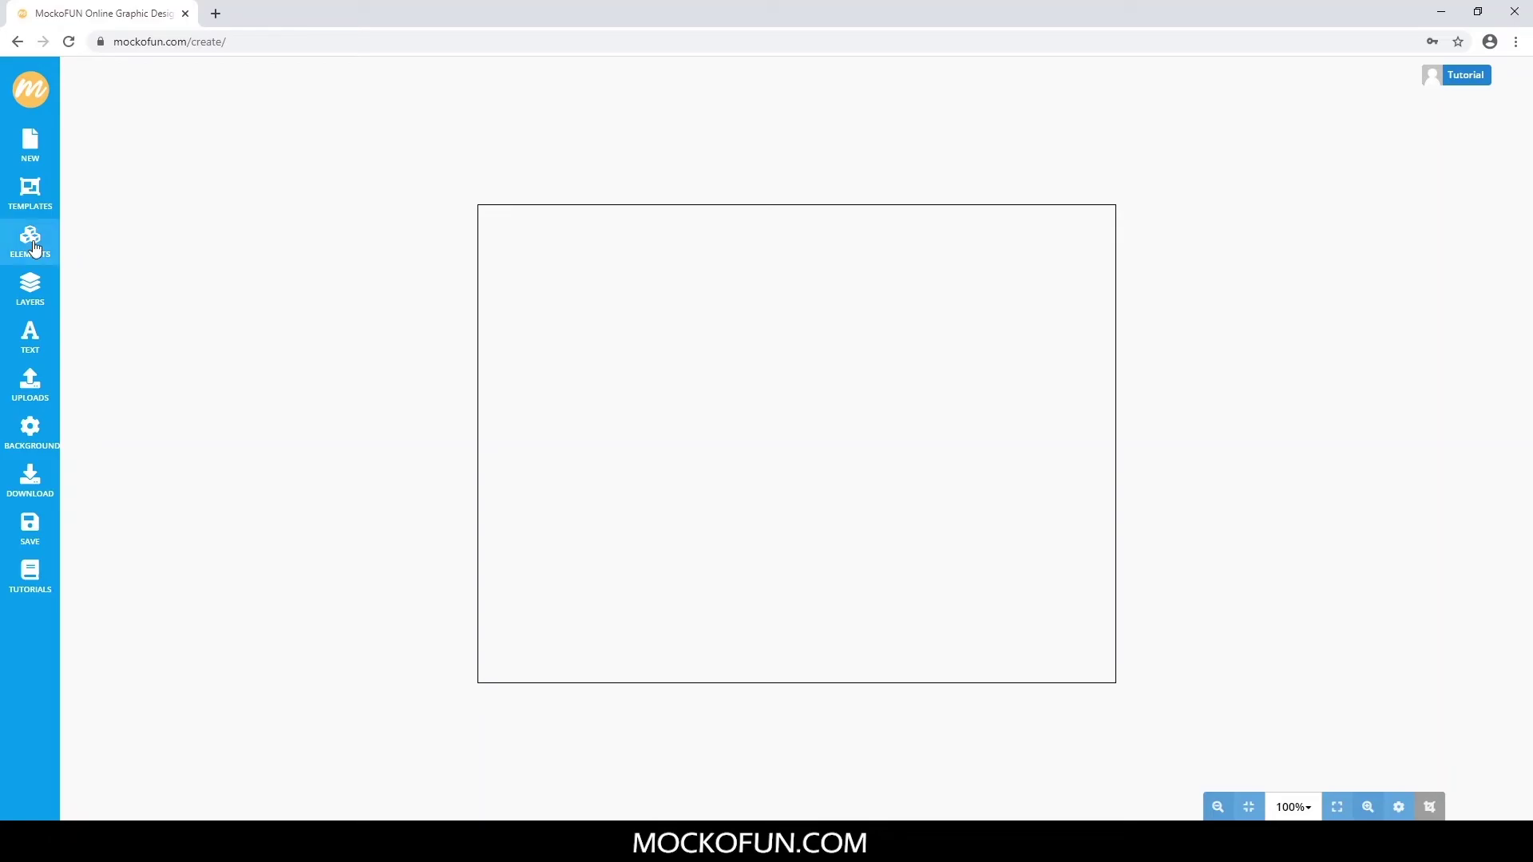
# Search the stock photos for 'cute dog' and add the pink pets photo to the canvas.
pyautogui.click(32, 241)
pyautogui.click(163, 94)
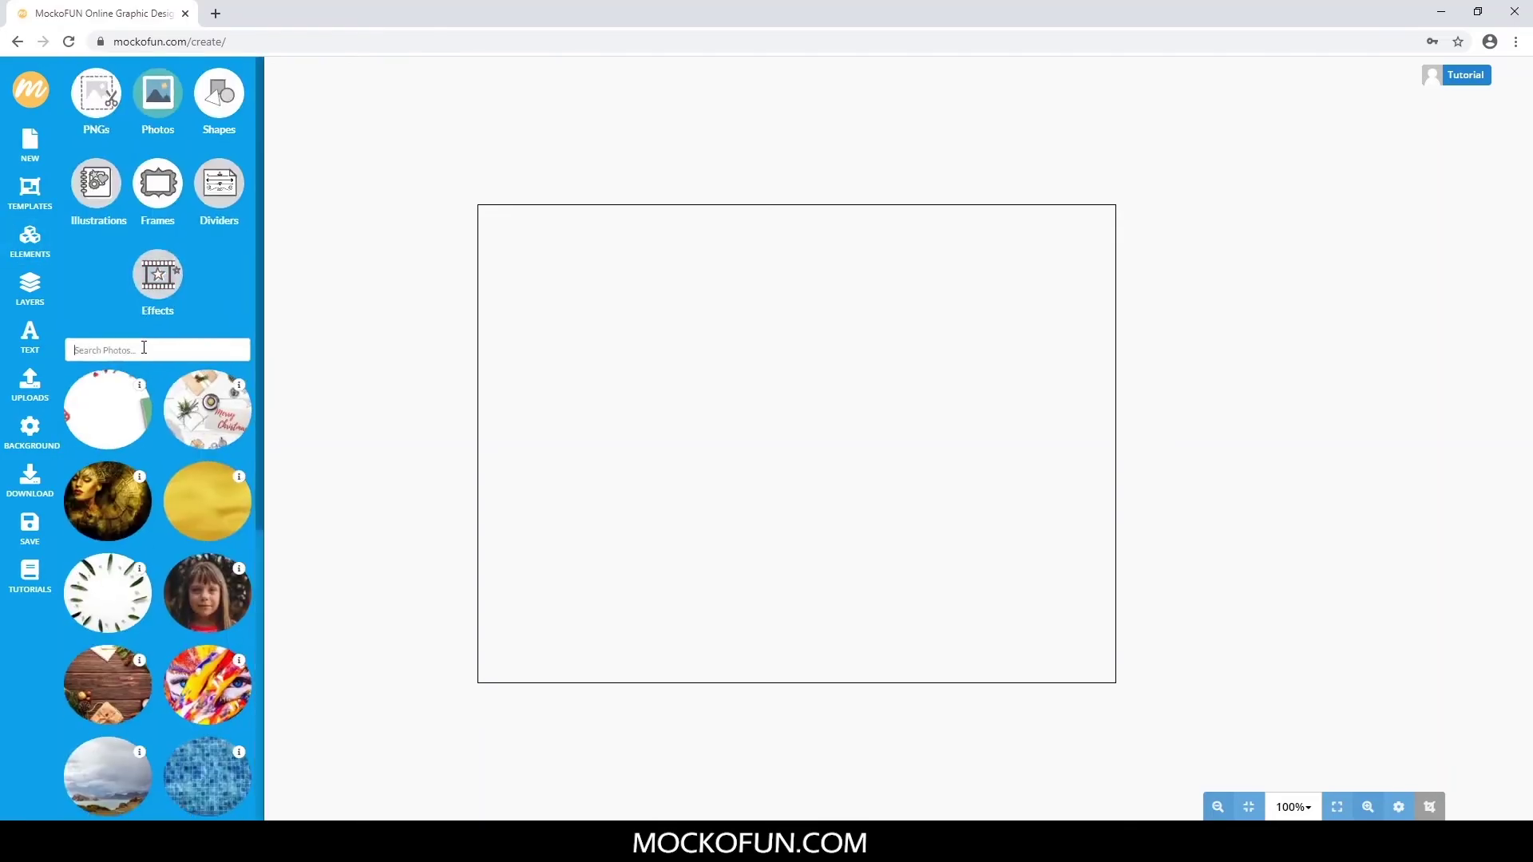
pyautogui.click(144, 347)
pyautogui.write('dog')
pyautogui.press('Return')
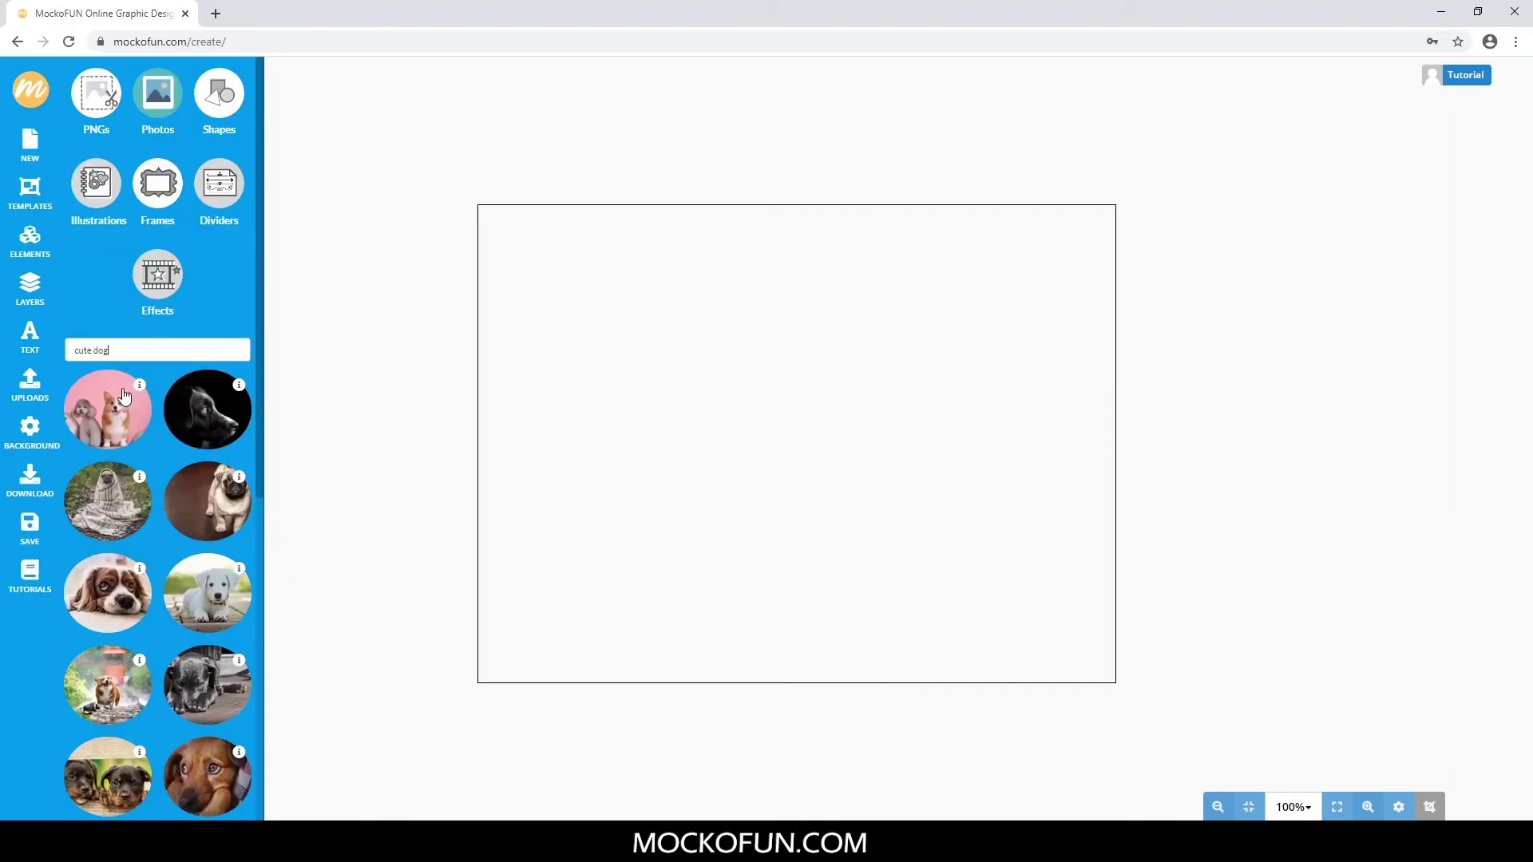
pyautogui.click(107, 409)
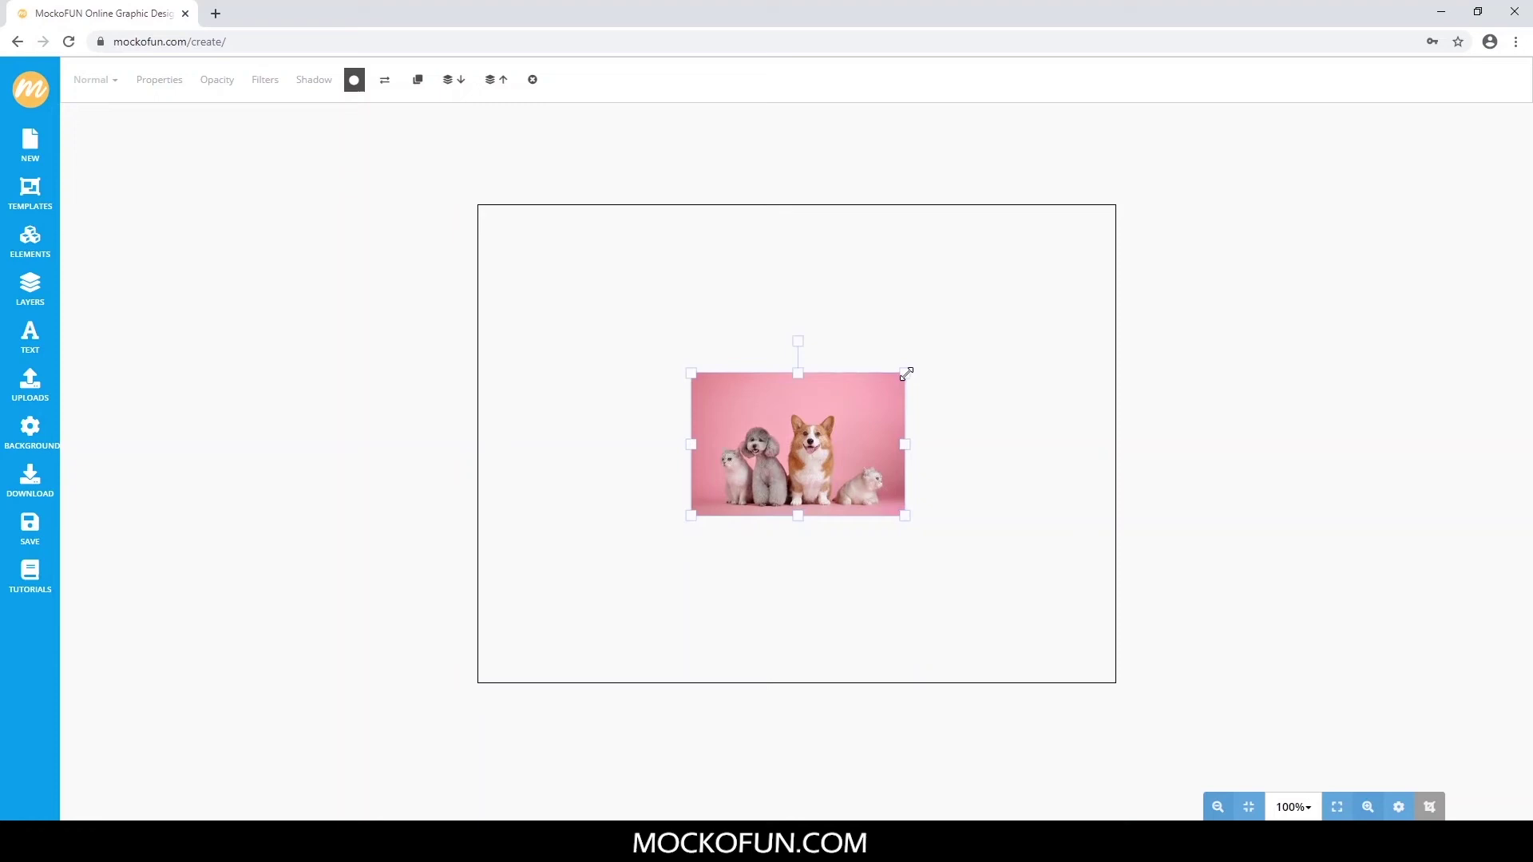
# Enlarge the pets photo so it fills most of the canvas.
pyautogui.moveTo(907, 369); pyautogui.dragTo(1100, 243)
pyautogui.moveTo(688, 514); pyautogui.dragTo(475, 660)
pyautogui.click(387, 496)
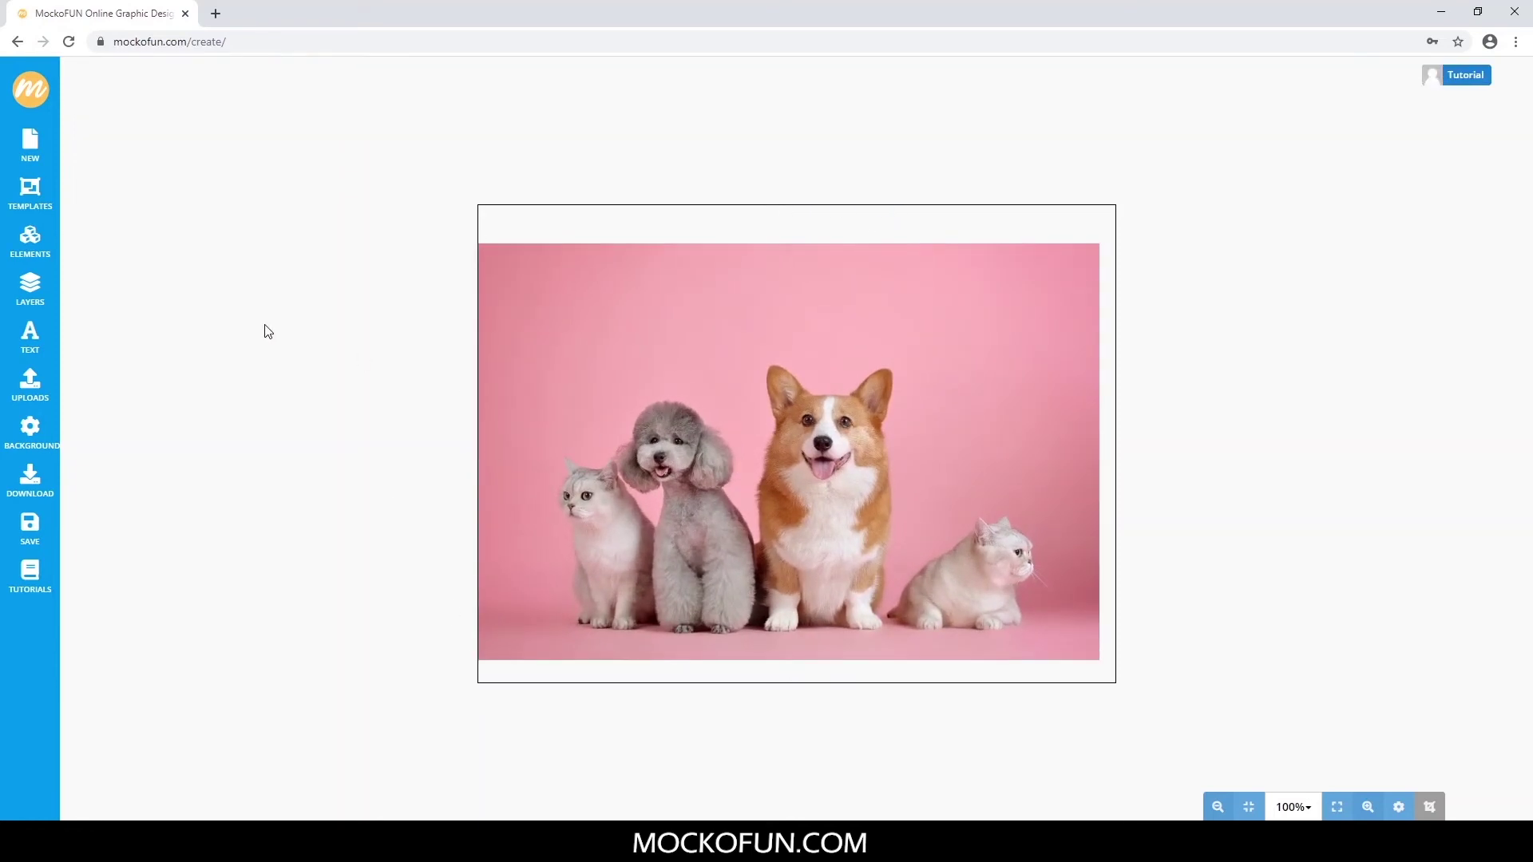
# Add the solid black heart shape, enlarge it and centre it on the photo.
pyautogui.click(37, 243)
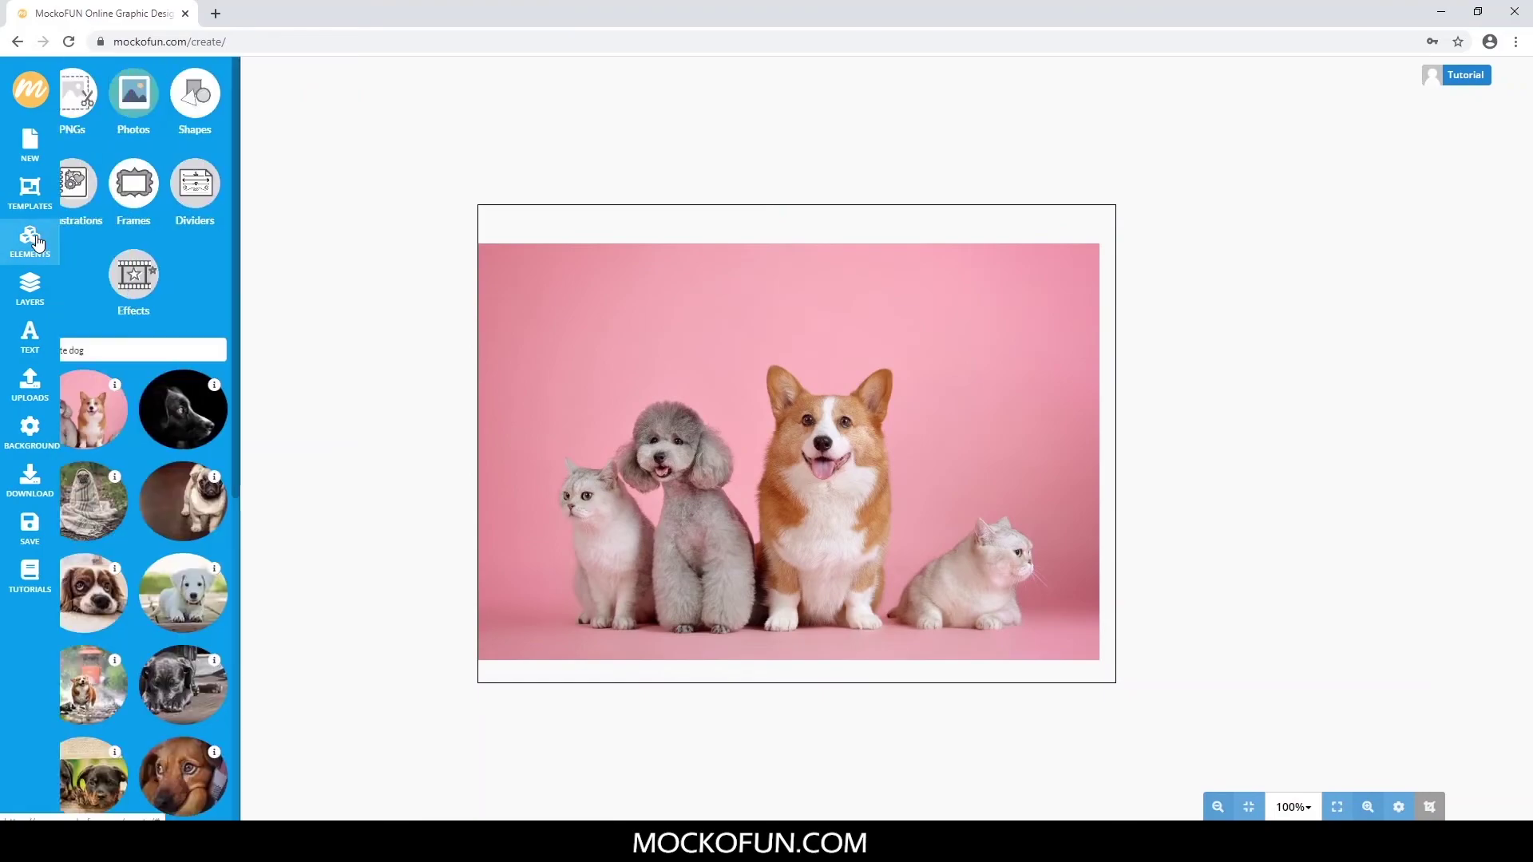
pyautogui.click(209, 116)
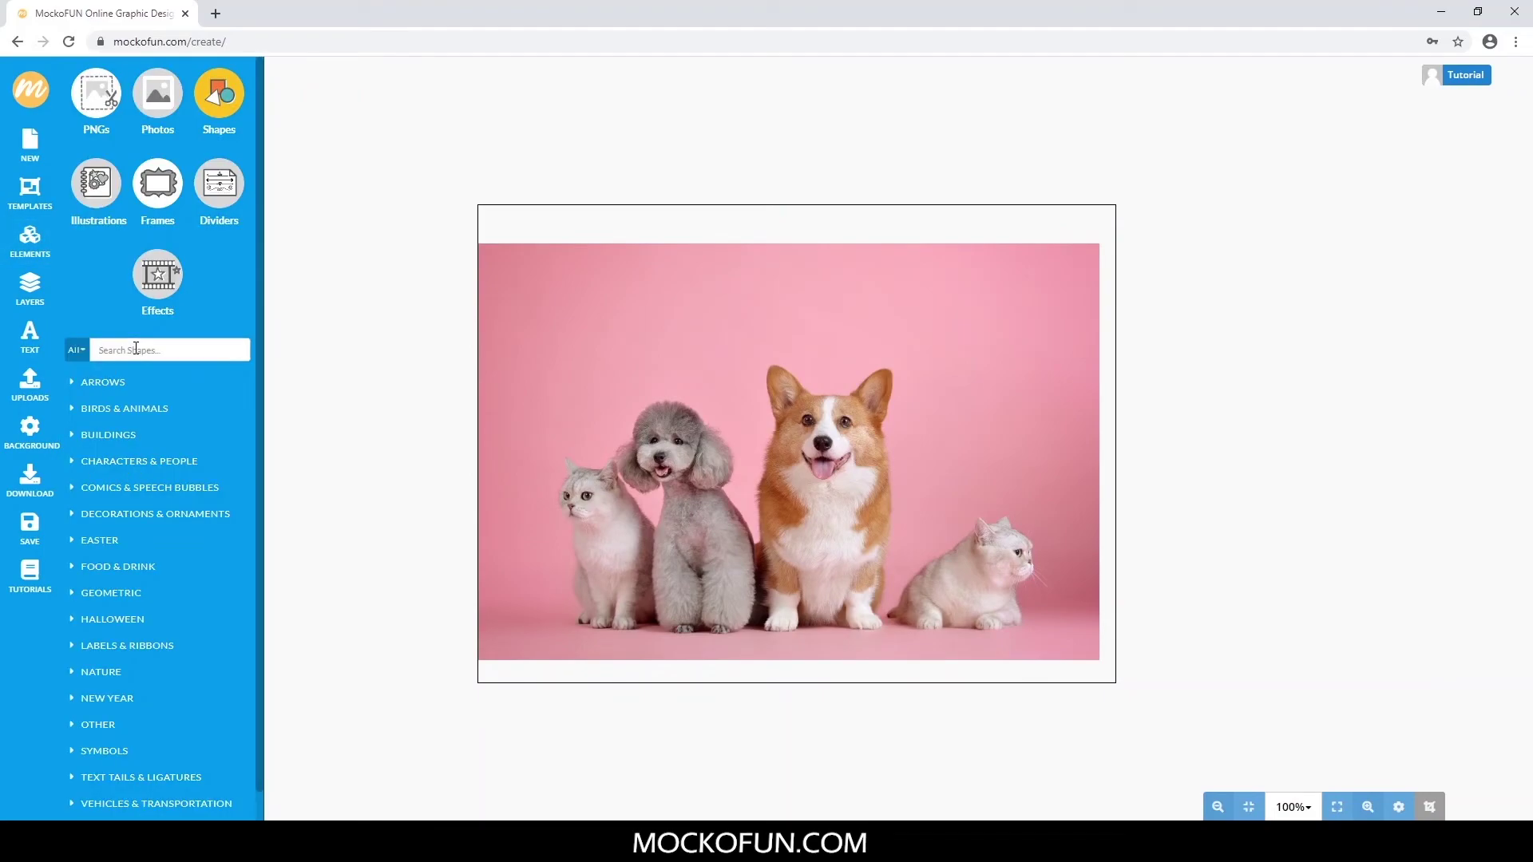
pyautogui.write('heart')
pyautogui.press('Return')
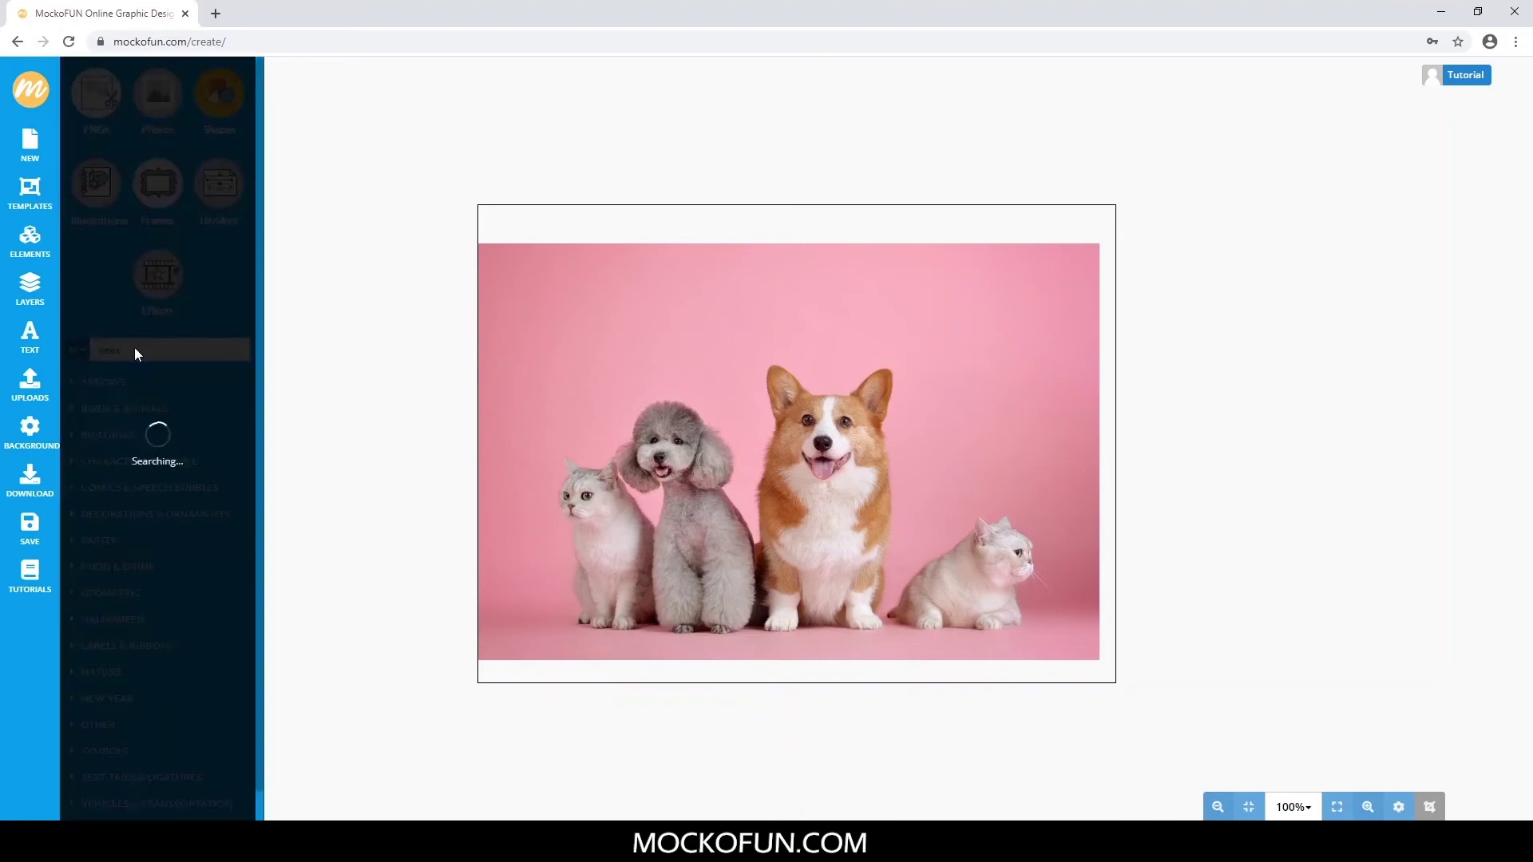
pyautogui.click(108, 593)
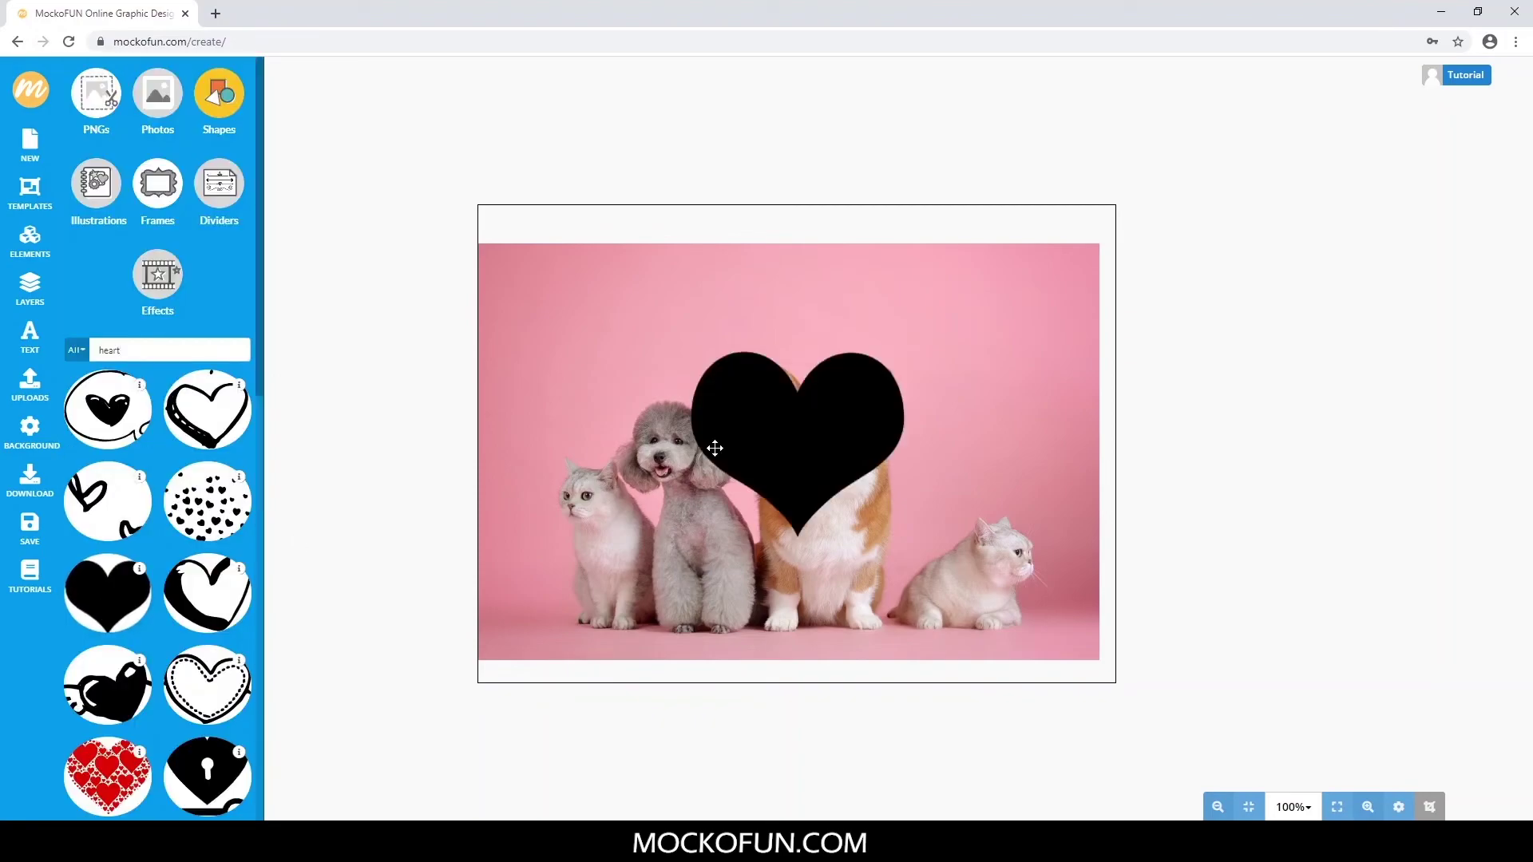
pyautogui.moveTo(691, 537); pyautogui.dragTo(570, 642)
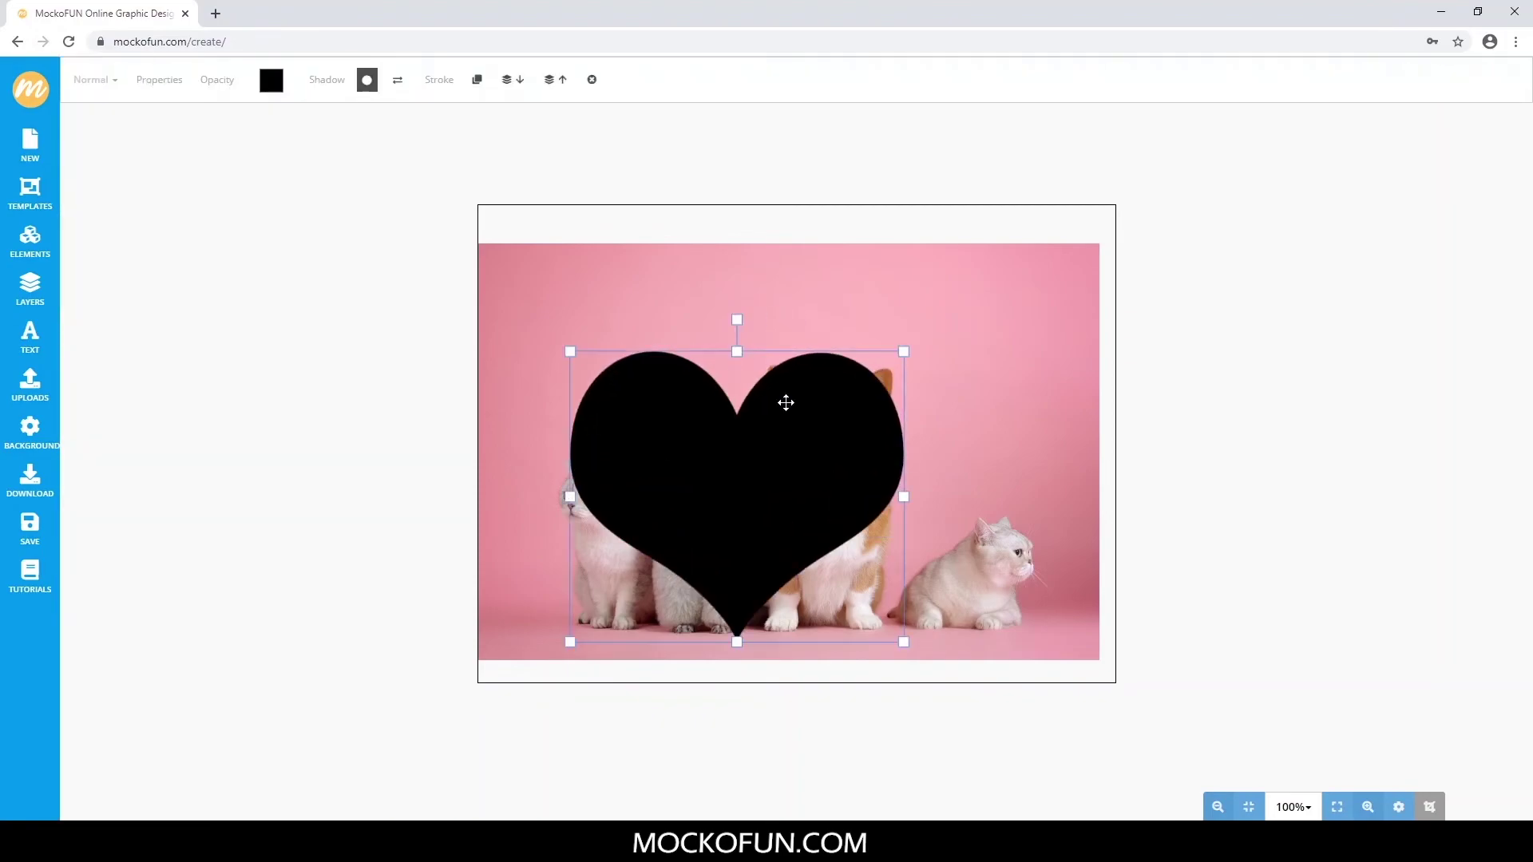
pyautogui.moveTo(903, 351); pyautogui.dragTo(975, 300)
pyautogui.moveTo(790, 368); pyautogui.dragTo(799, 400)
pyautogui.click(1146, 412)
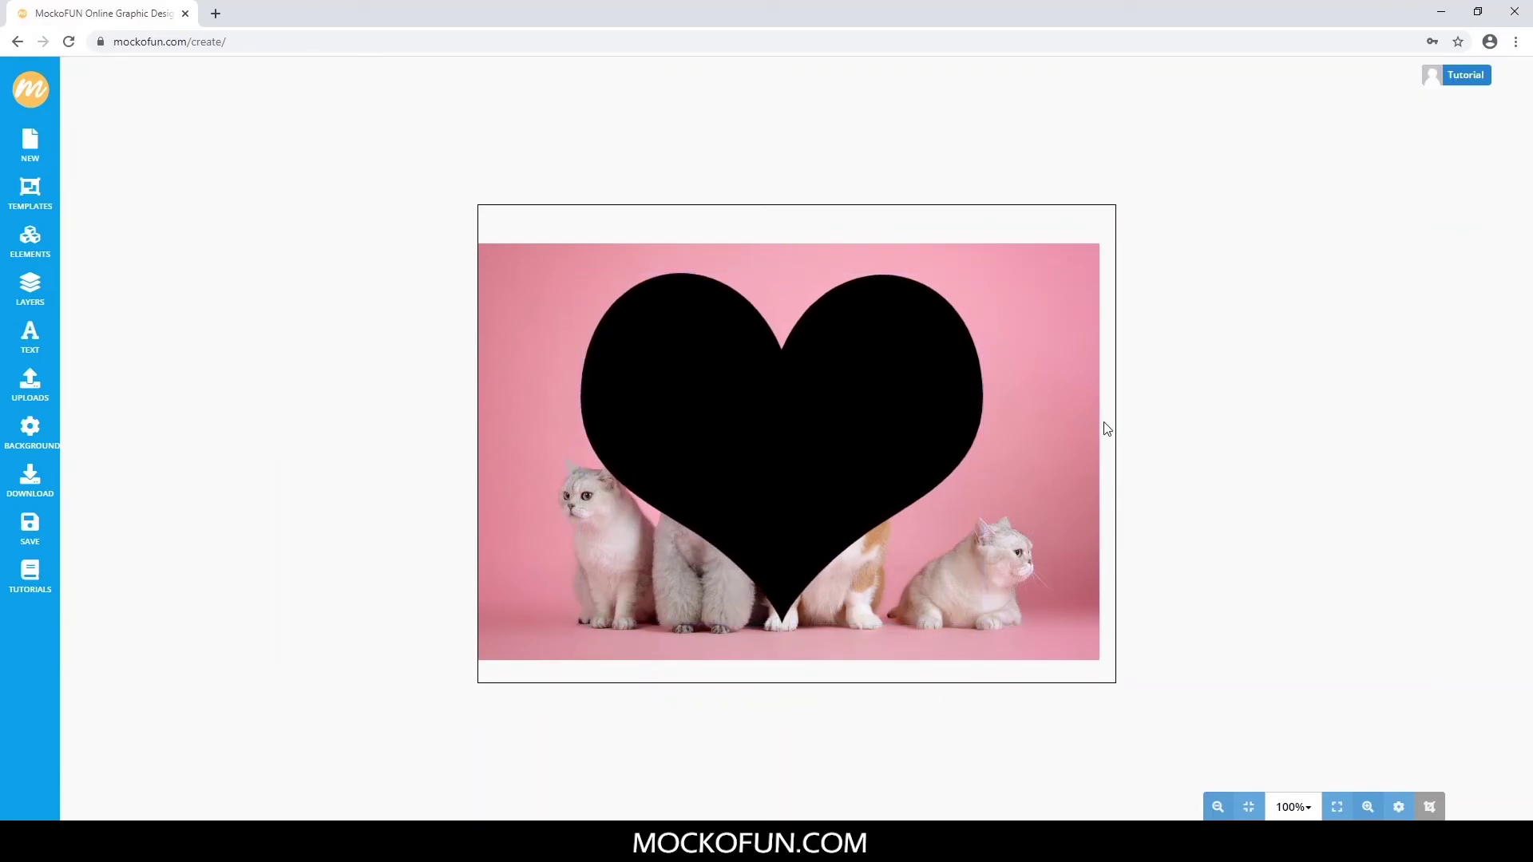
# Mask the pets photo with the heart shape.
pyautogui.click(1083, 421)
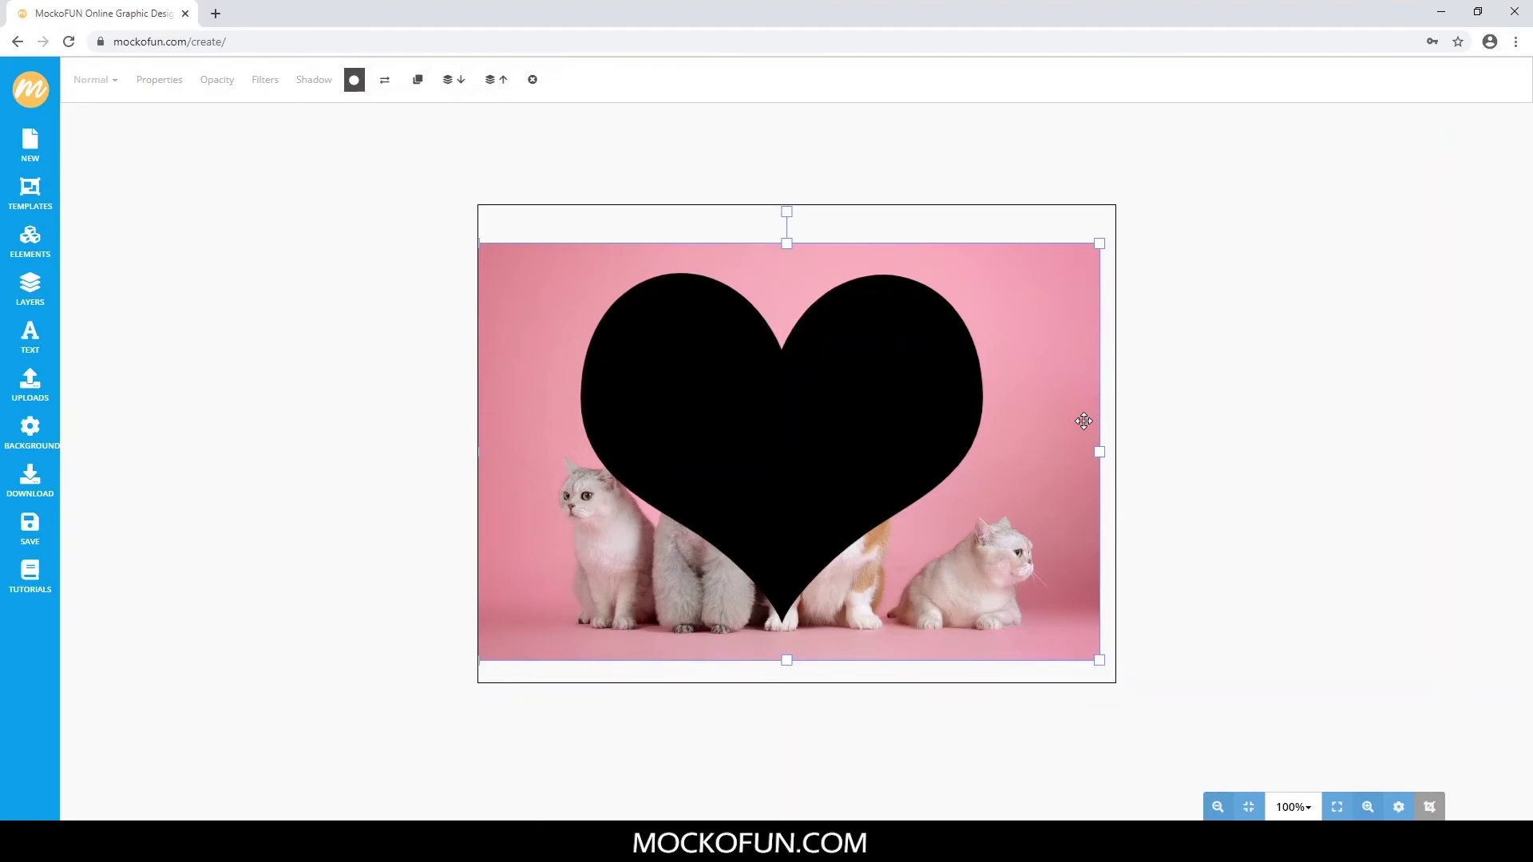
pyautogui.click(353, 85)
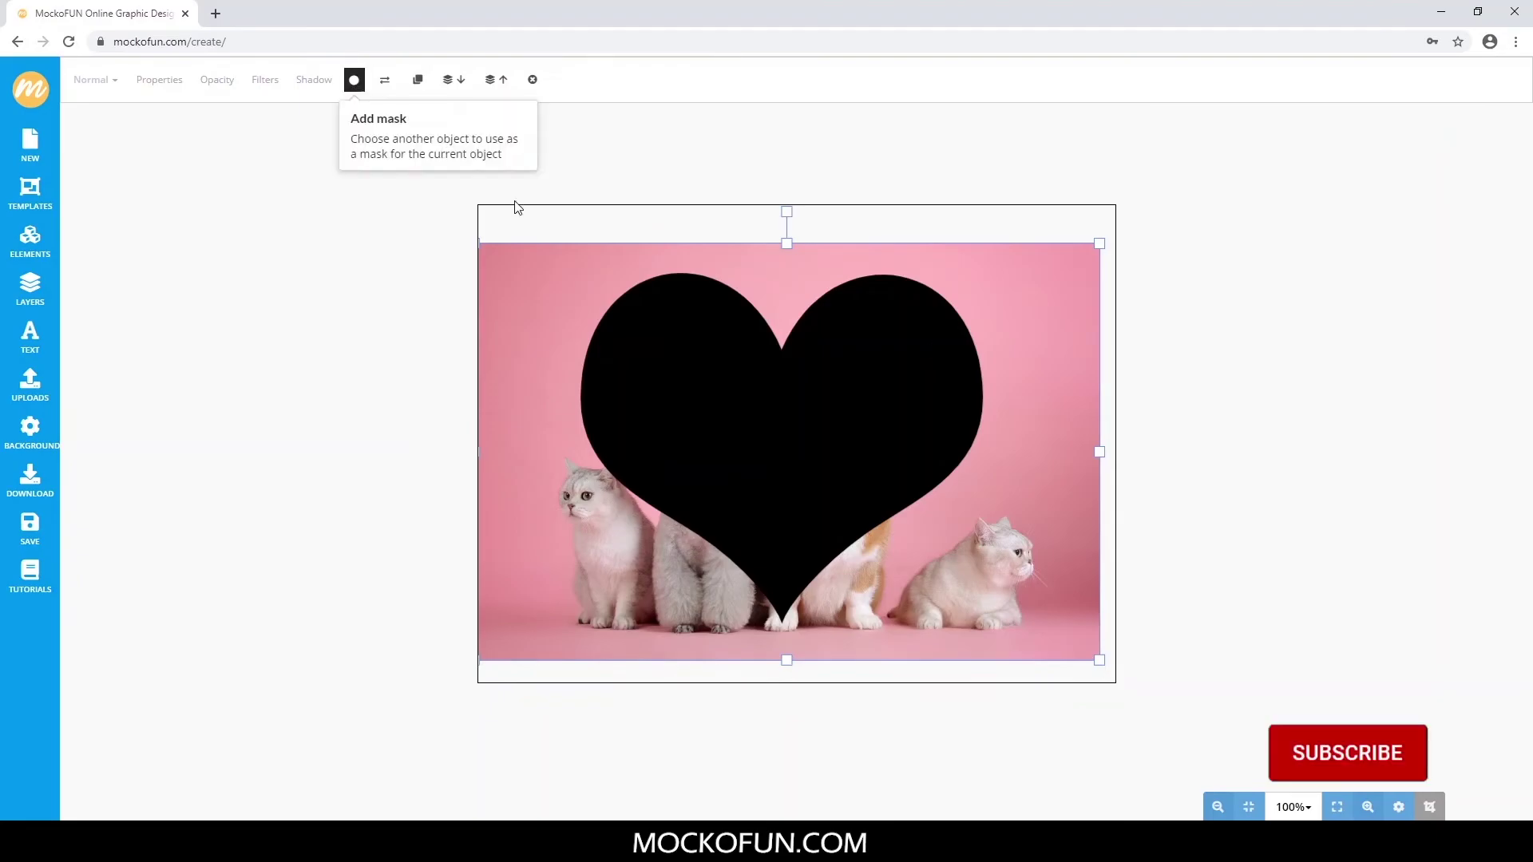
pyautogui.click(684, 339)
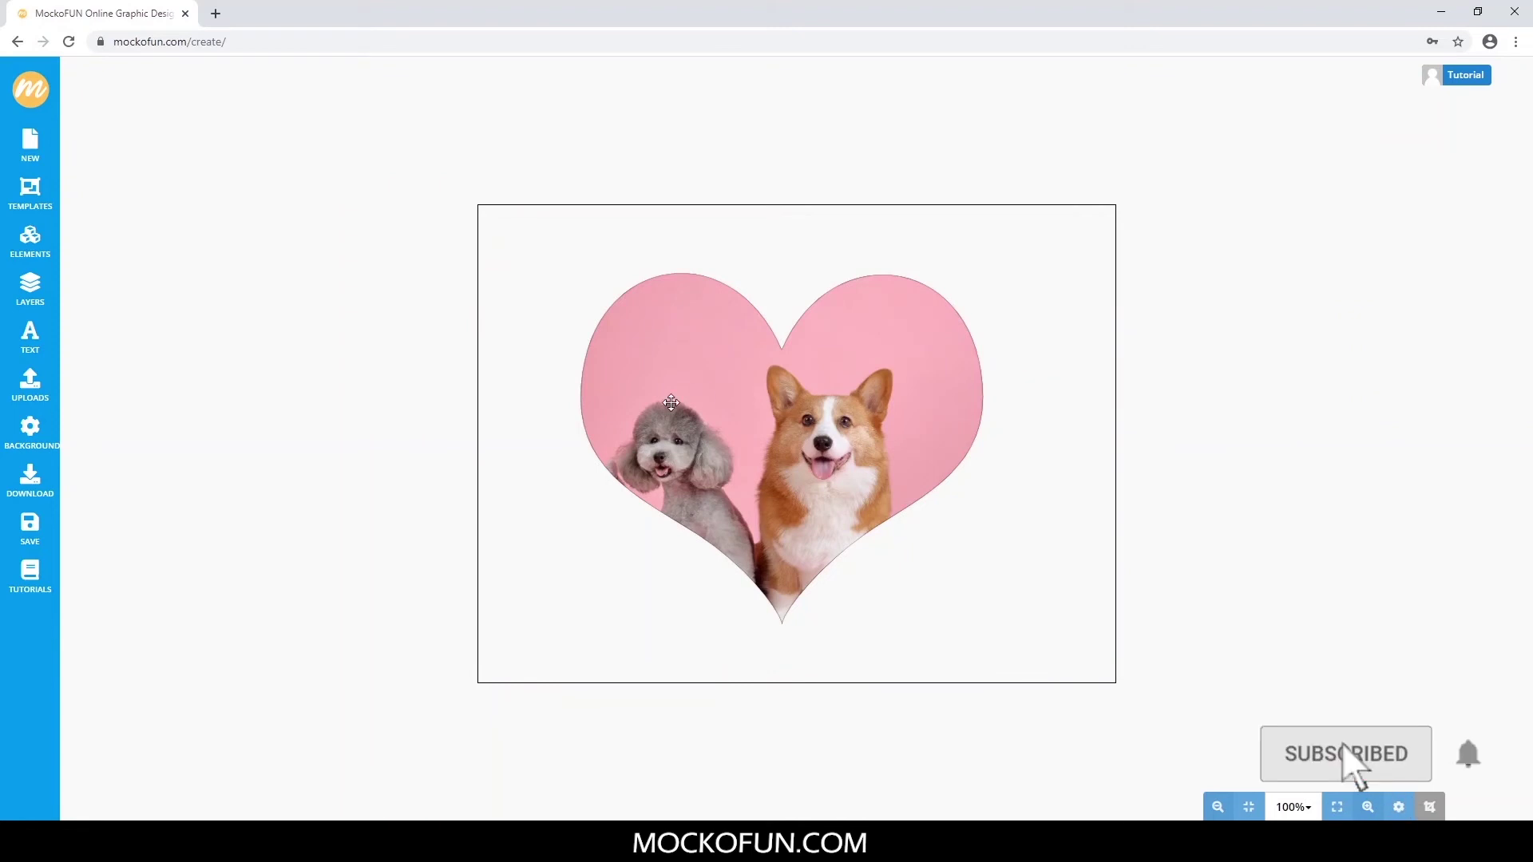
# Replace the photo inside the heart with the brown puppy from the 'cute dog' results.
pyautogui.click(634, 368)
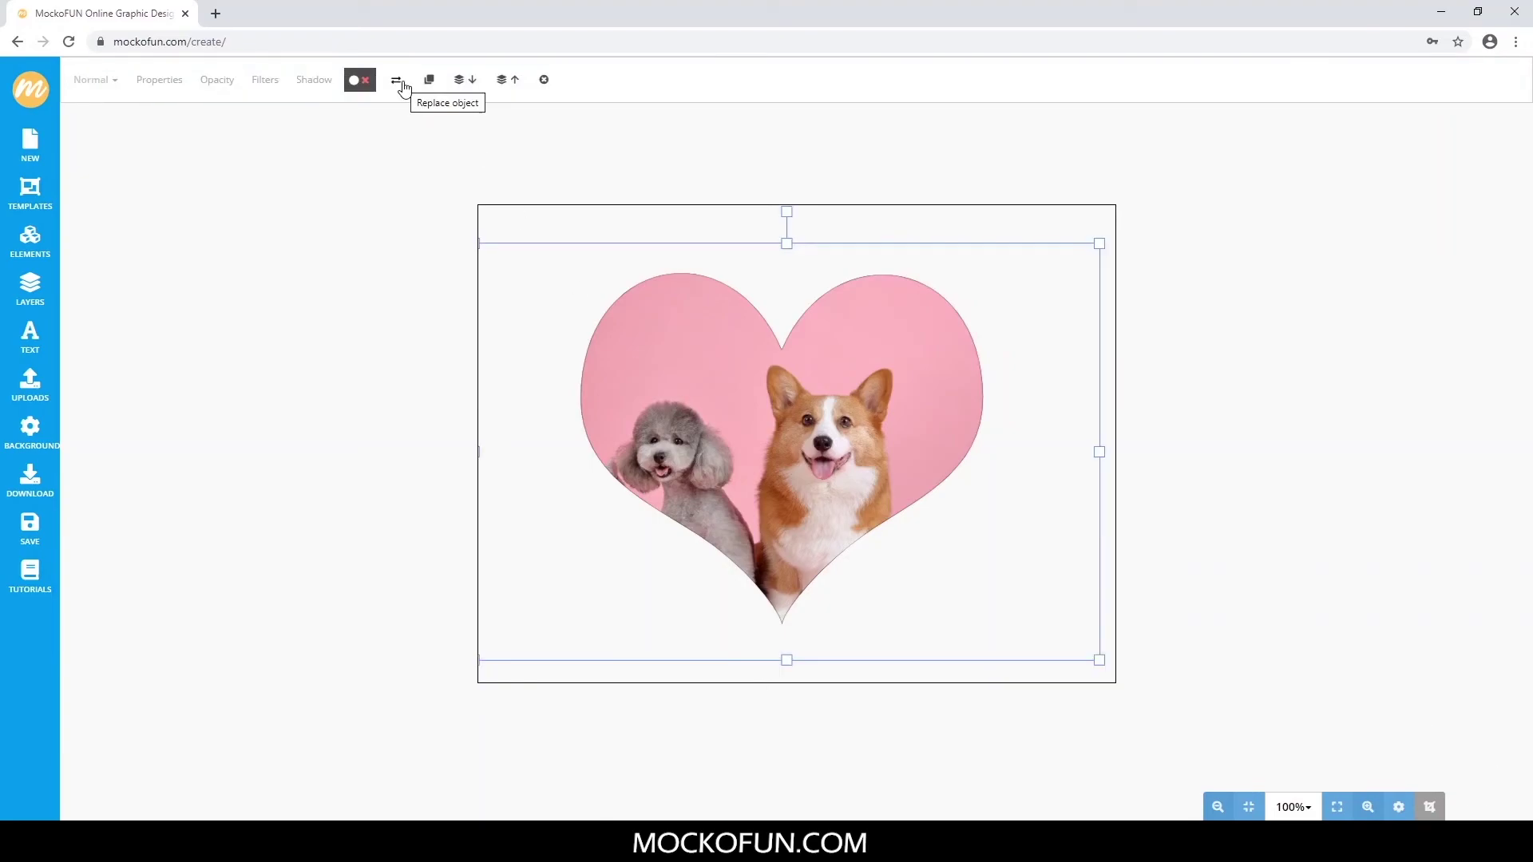
pyautogui.click(402, 84)
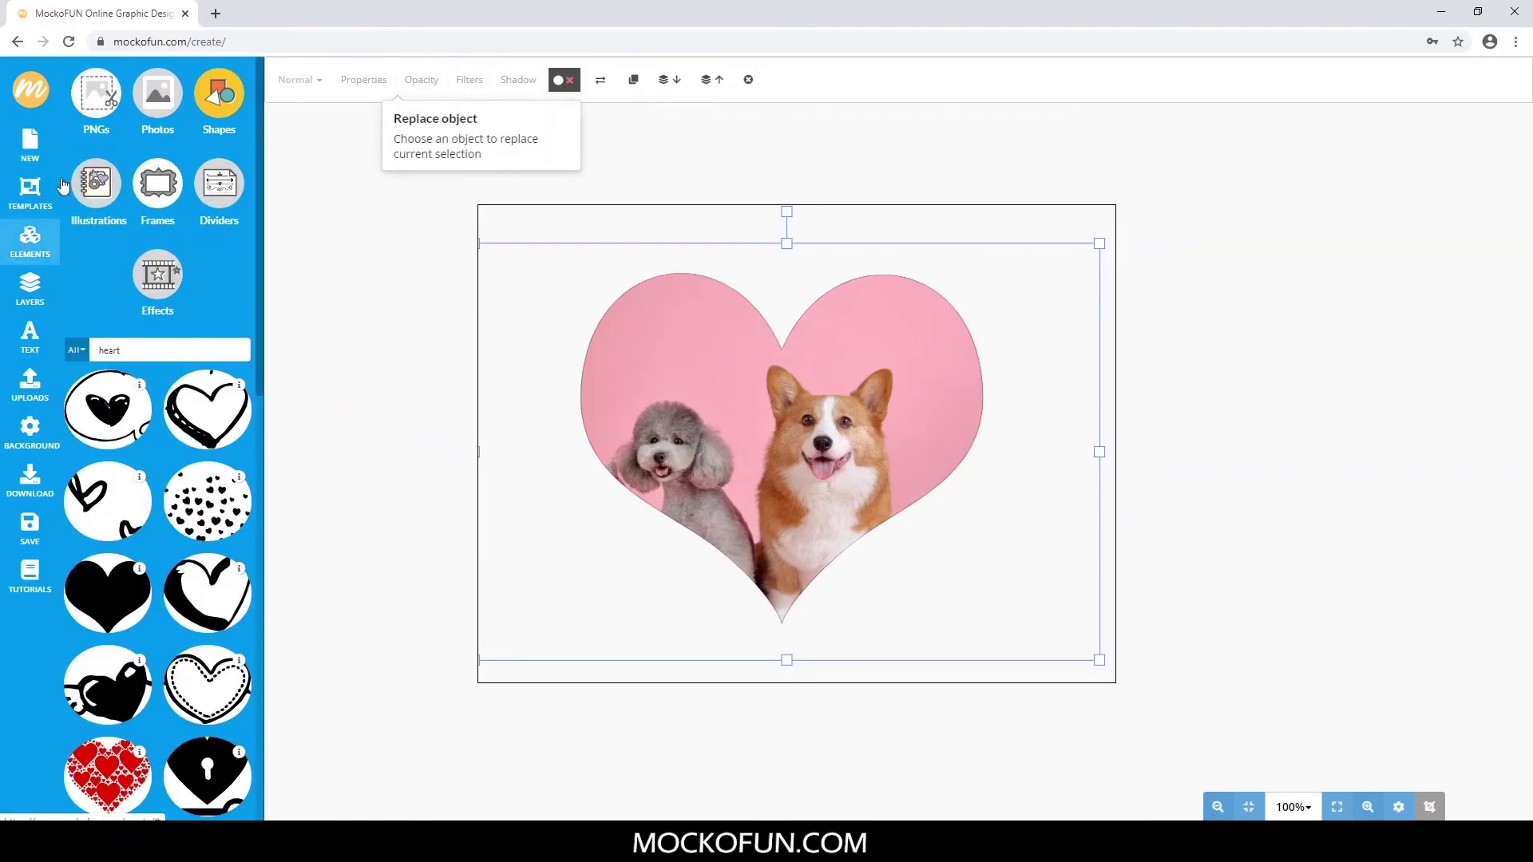
pyautogui.click(157, 94)
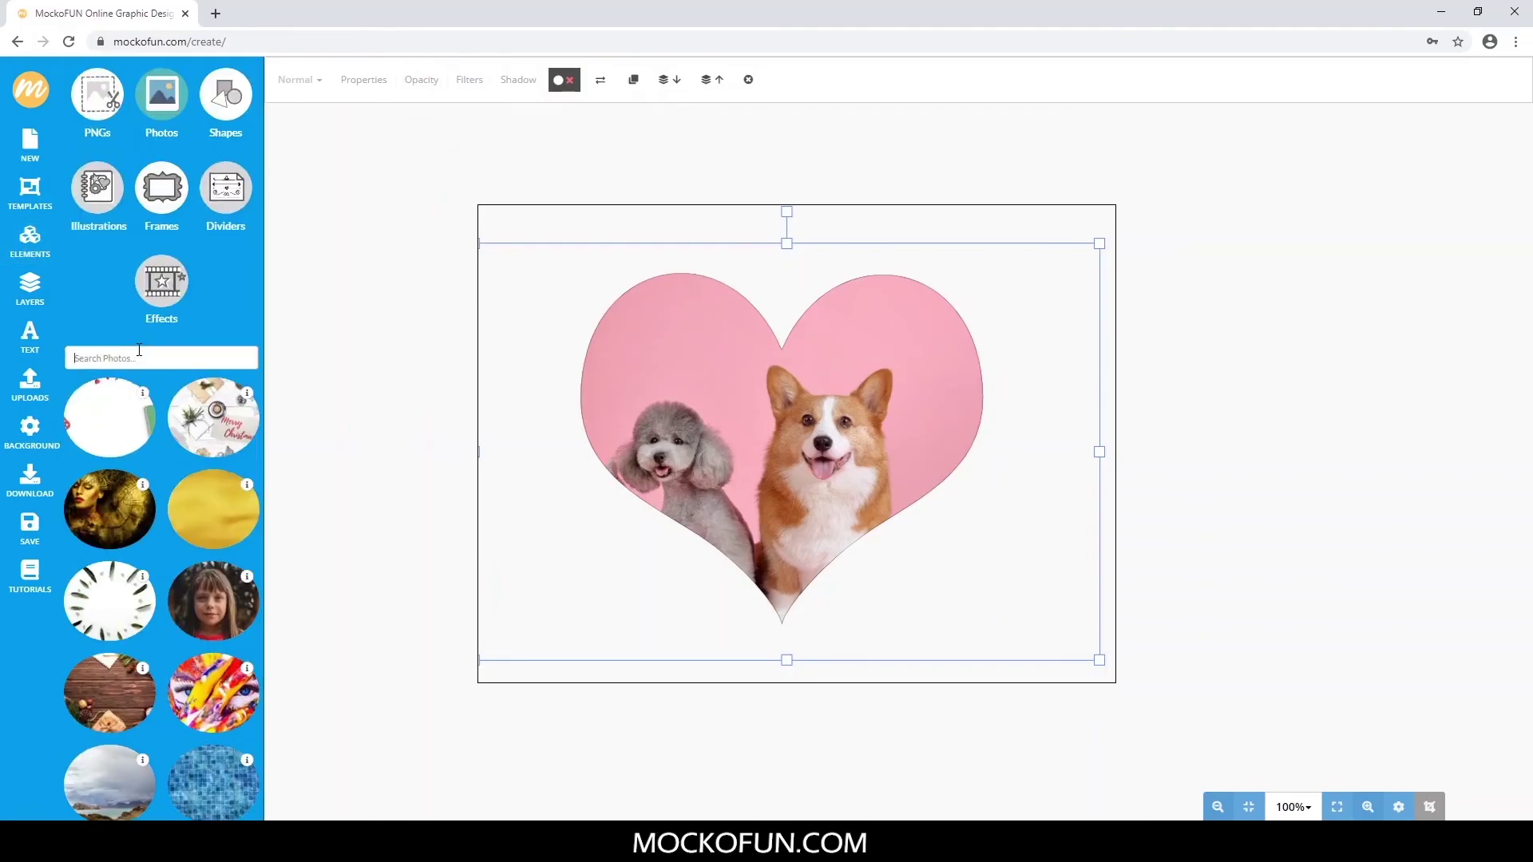
pyautogui.write('d')
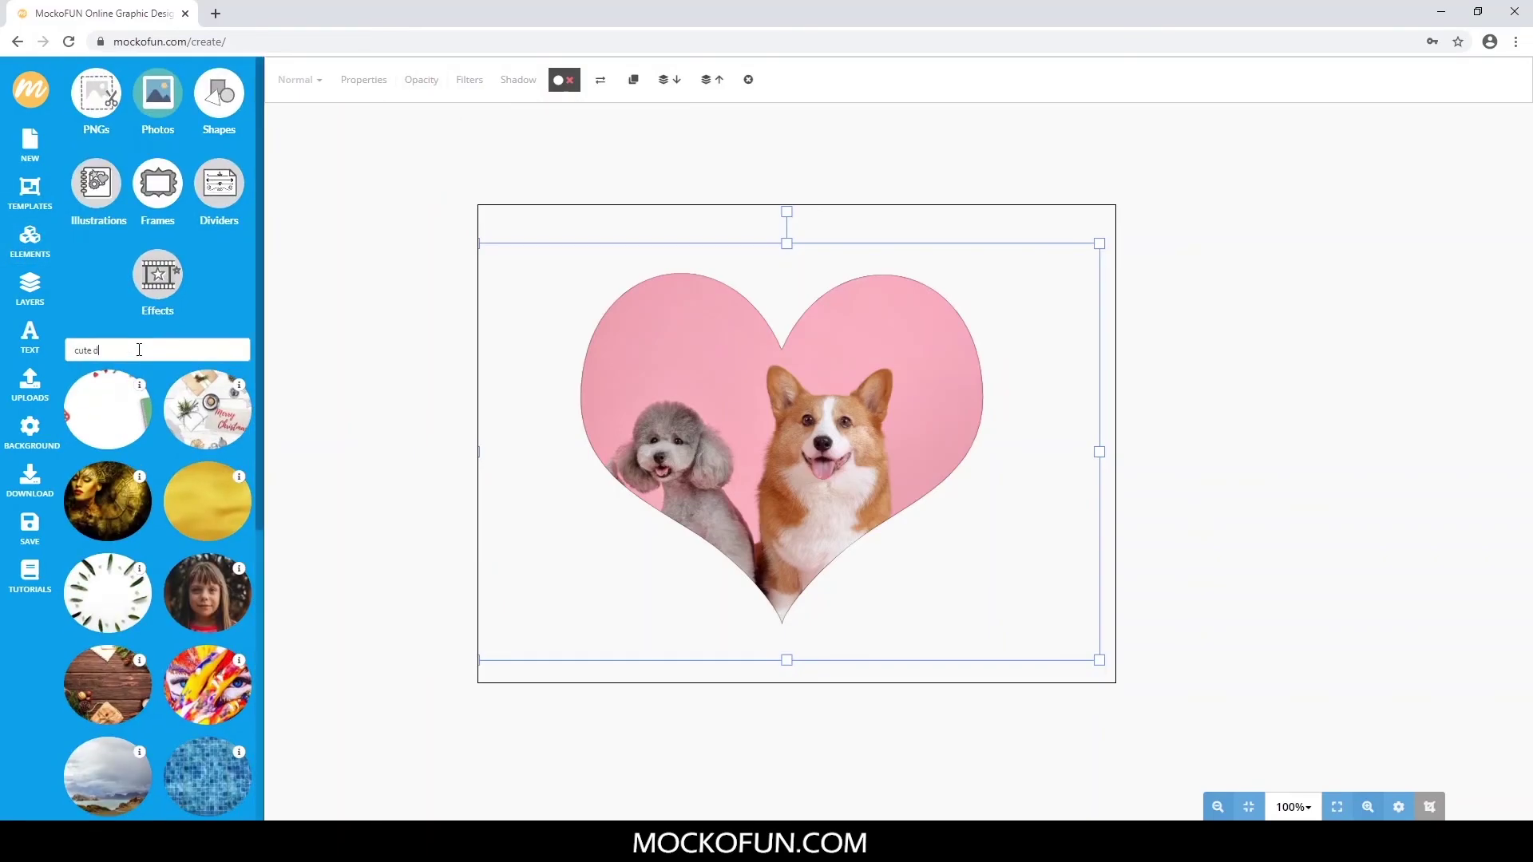
pyautogui.write('og')
pyautogui.press('Return')
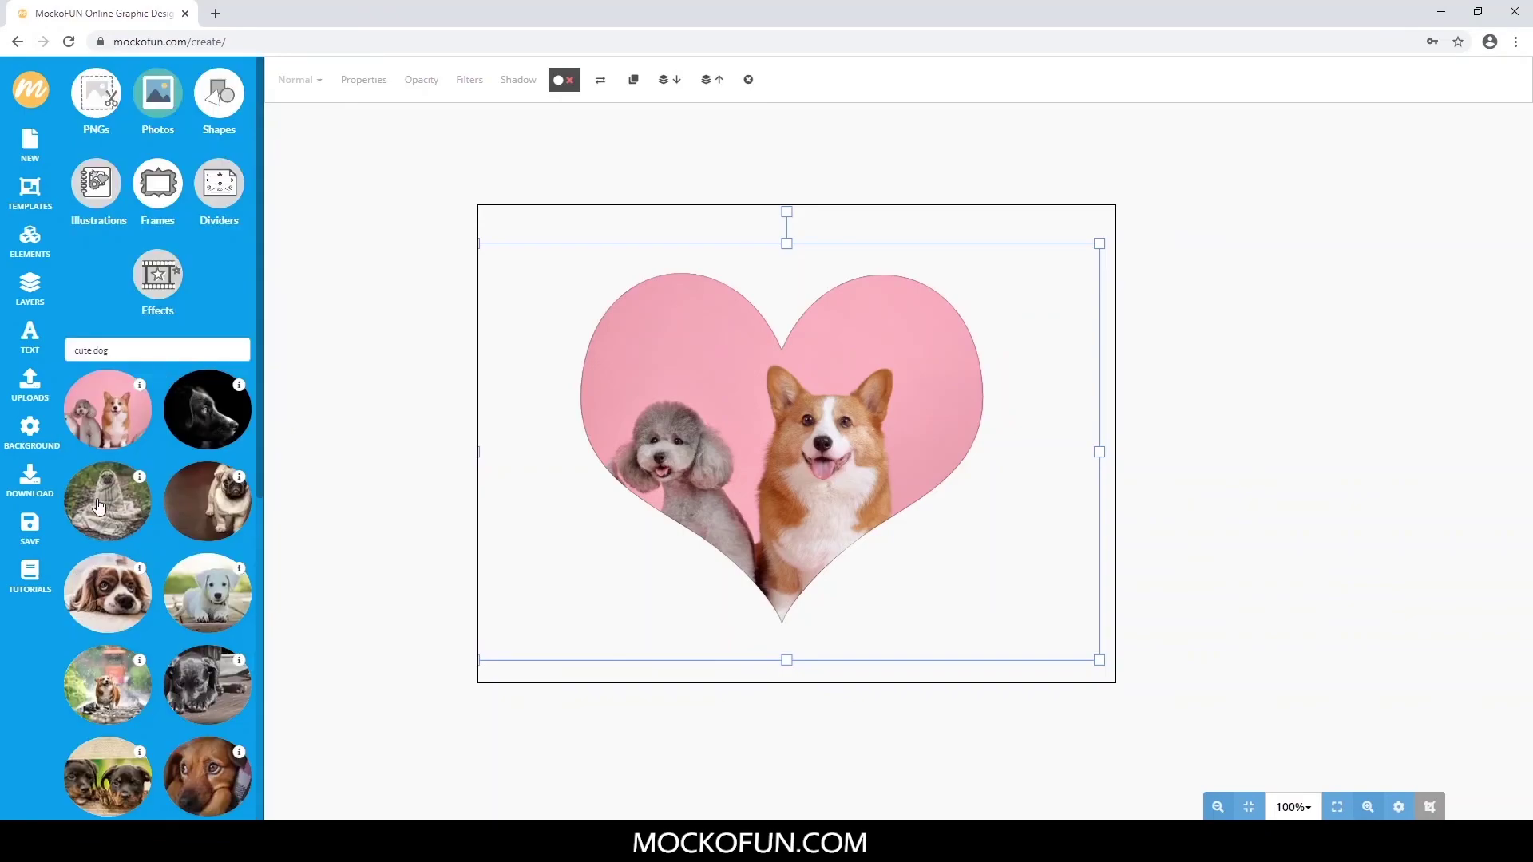
pyautogui.scroll(-1, 99, 506)
pyautogui.scroll(-6, 99, 506)
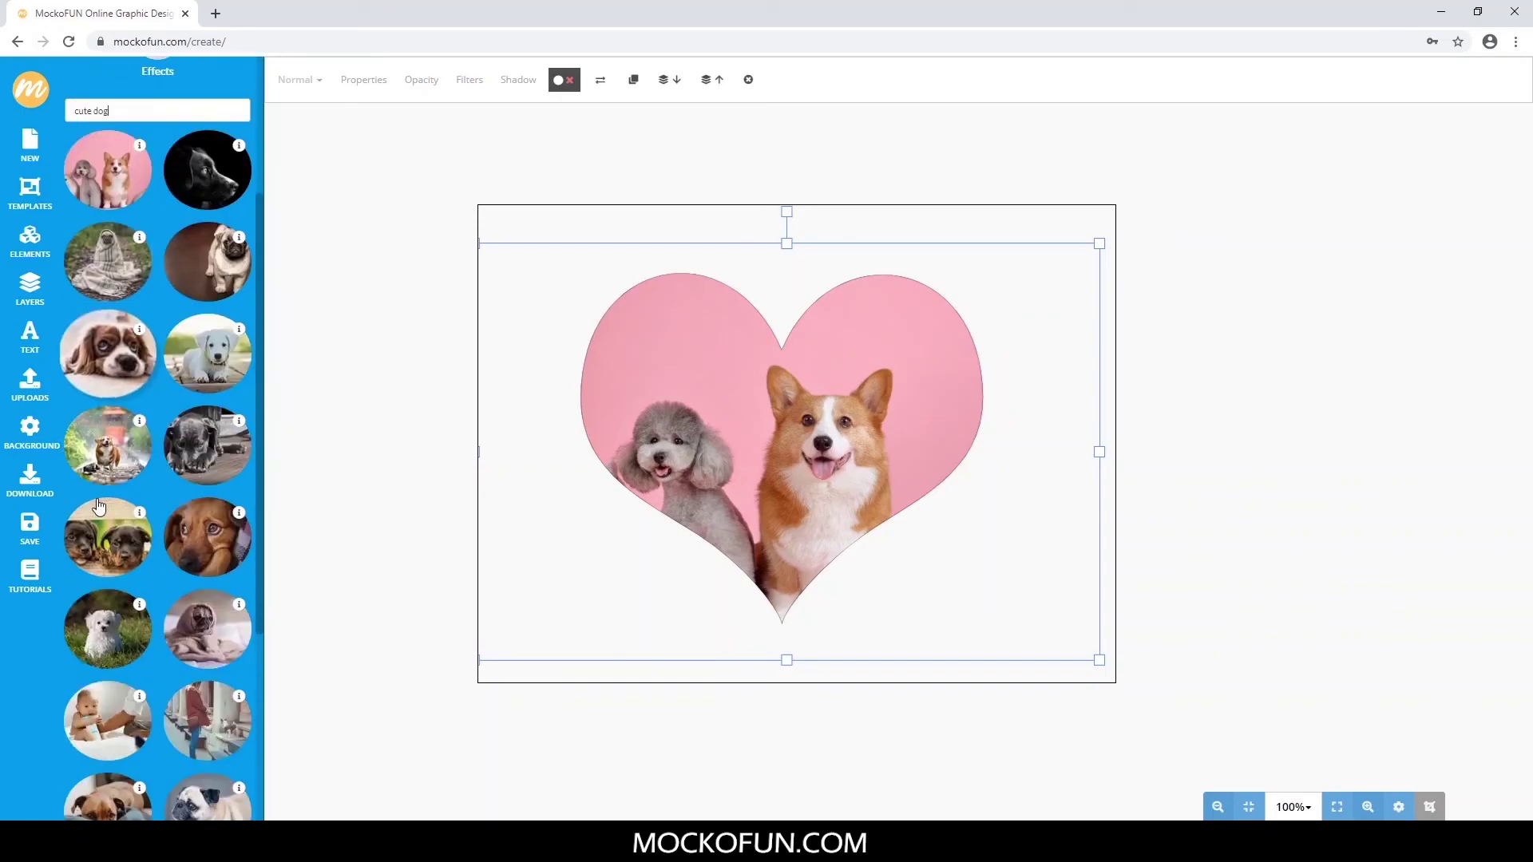
pyautogui.scroll(-3, 99, 506)
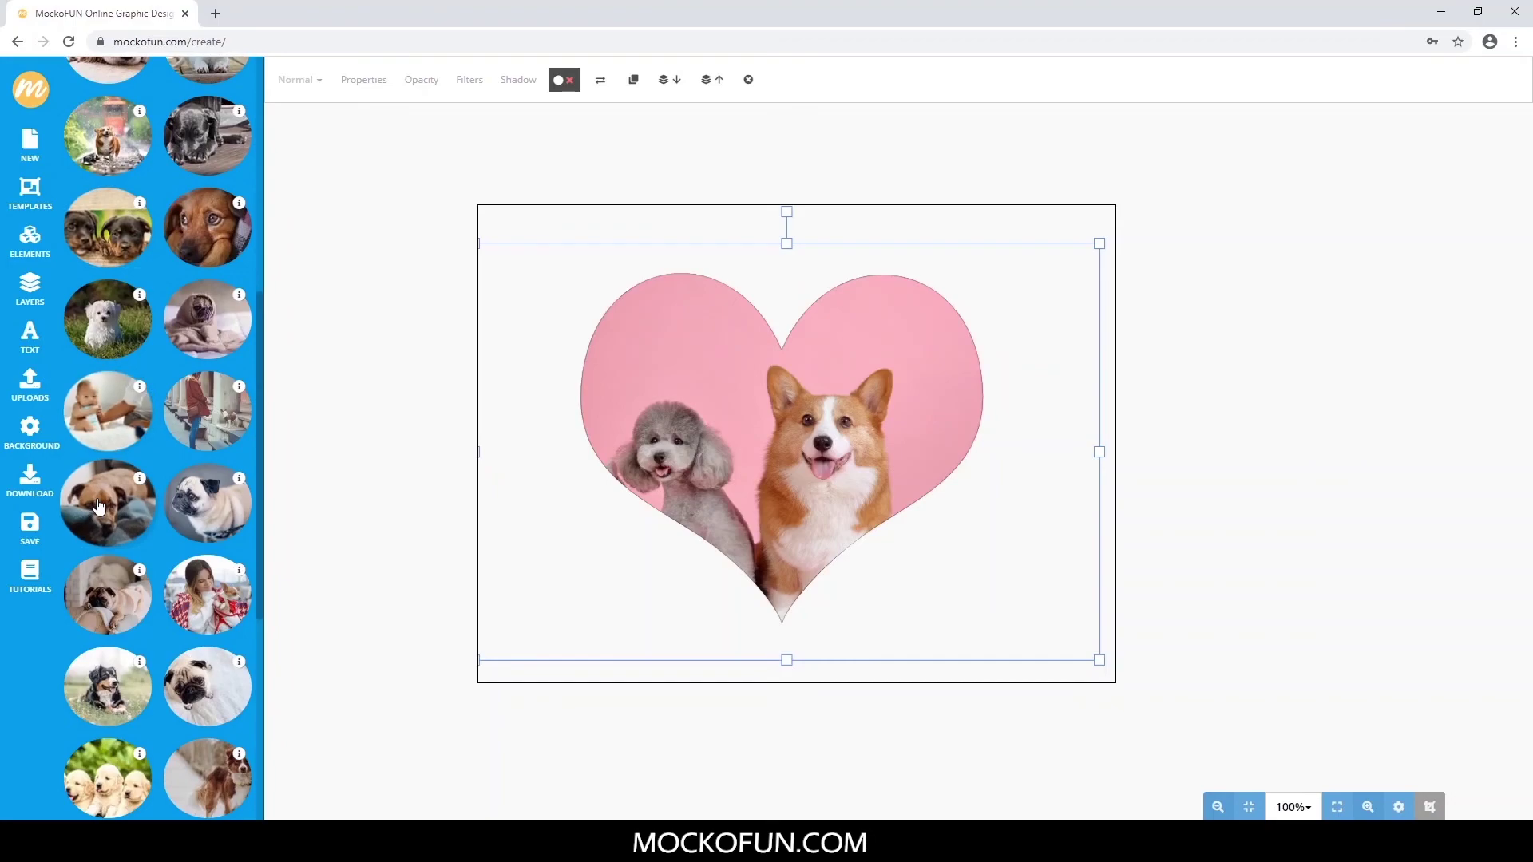
pyautogui.scroll(-3, 97, 506)
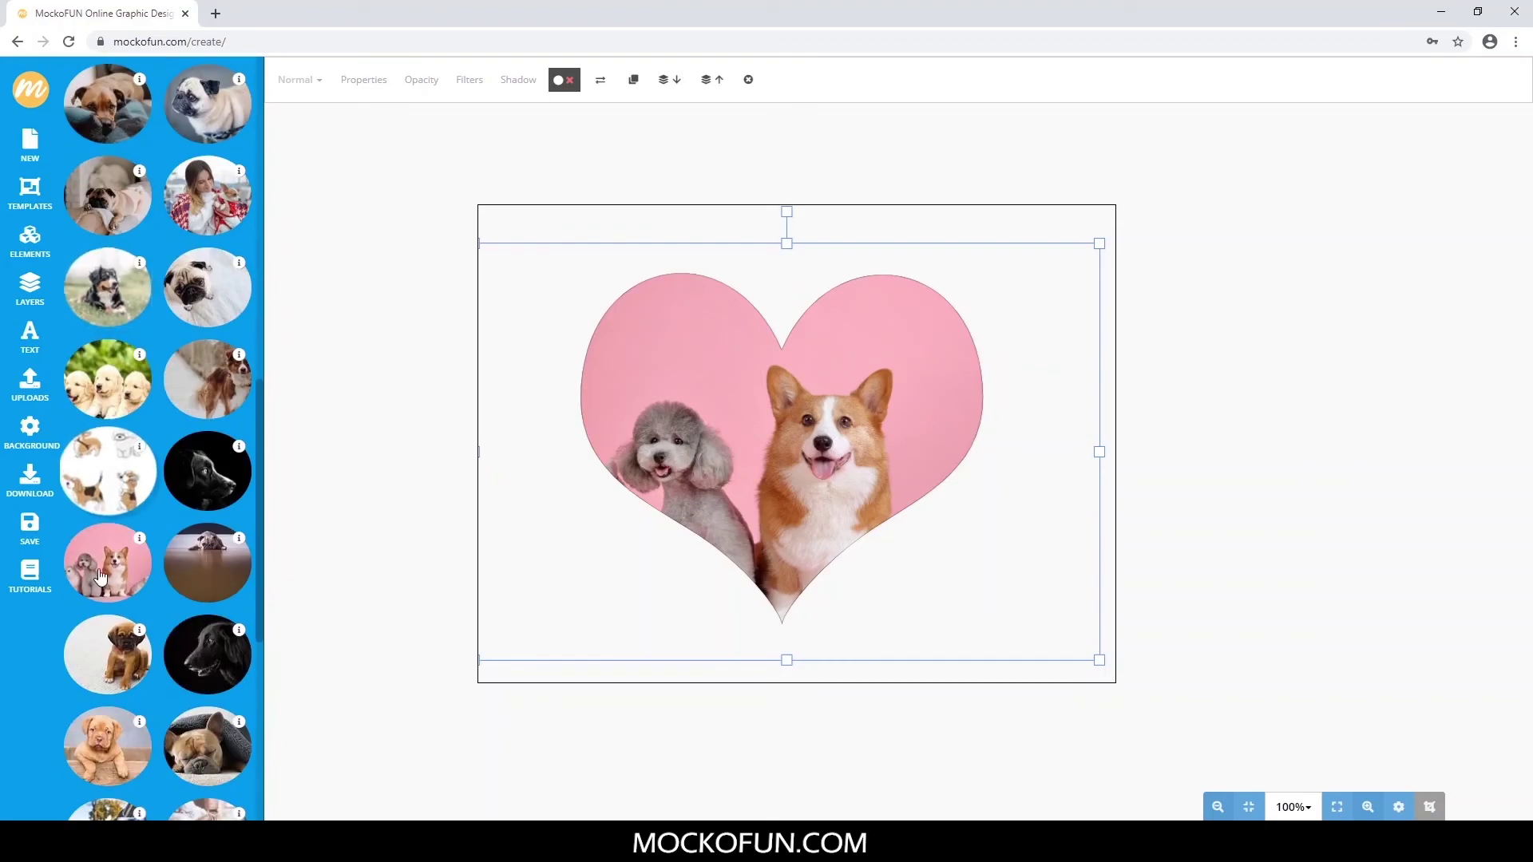
pyautogui.click(100, 649)
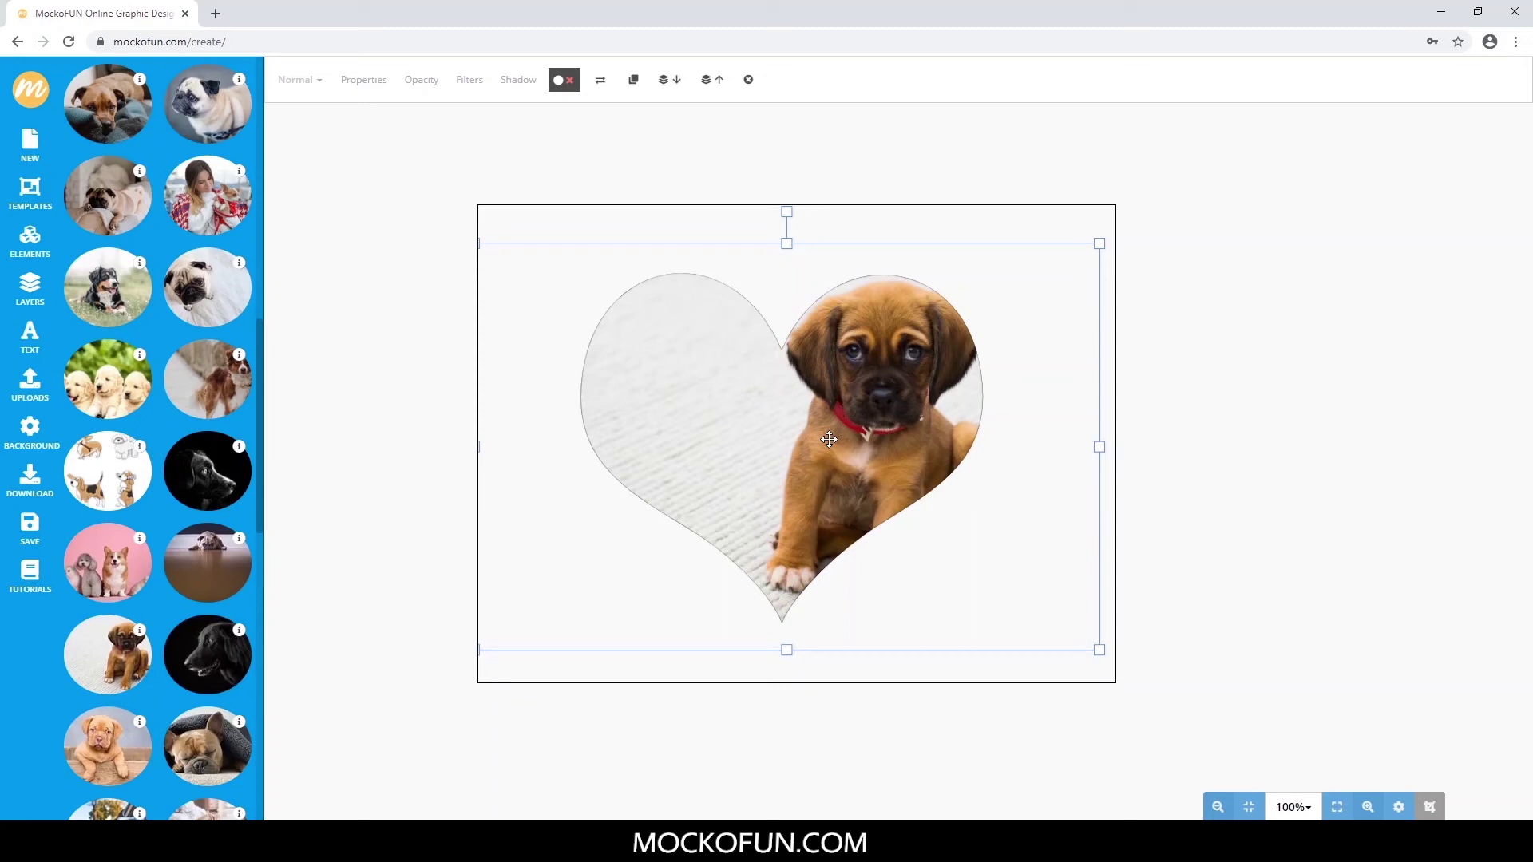
# Enlarge the puppy photo inside the heart and centre its face.
pyautogui.moveTo(745, 503); pyautogui.dragTo(728, 462)
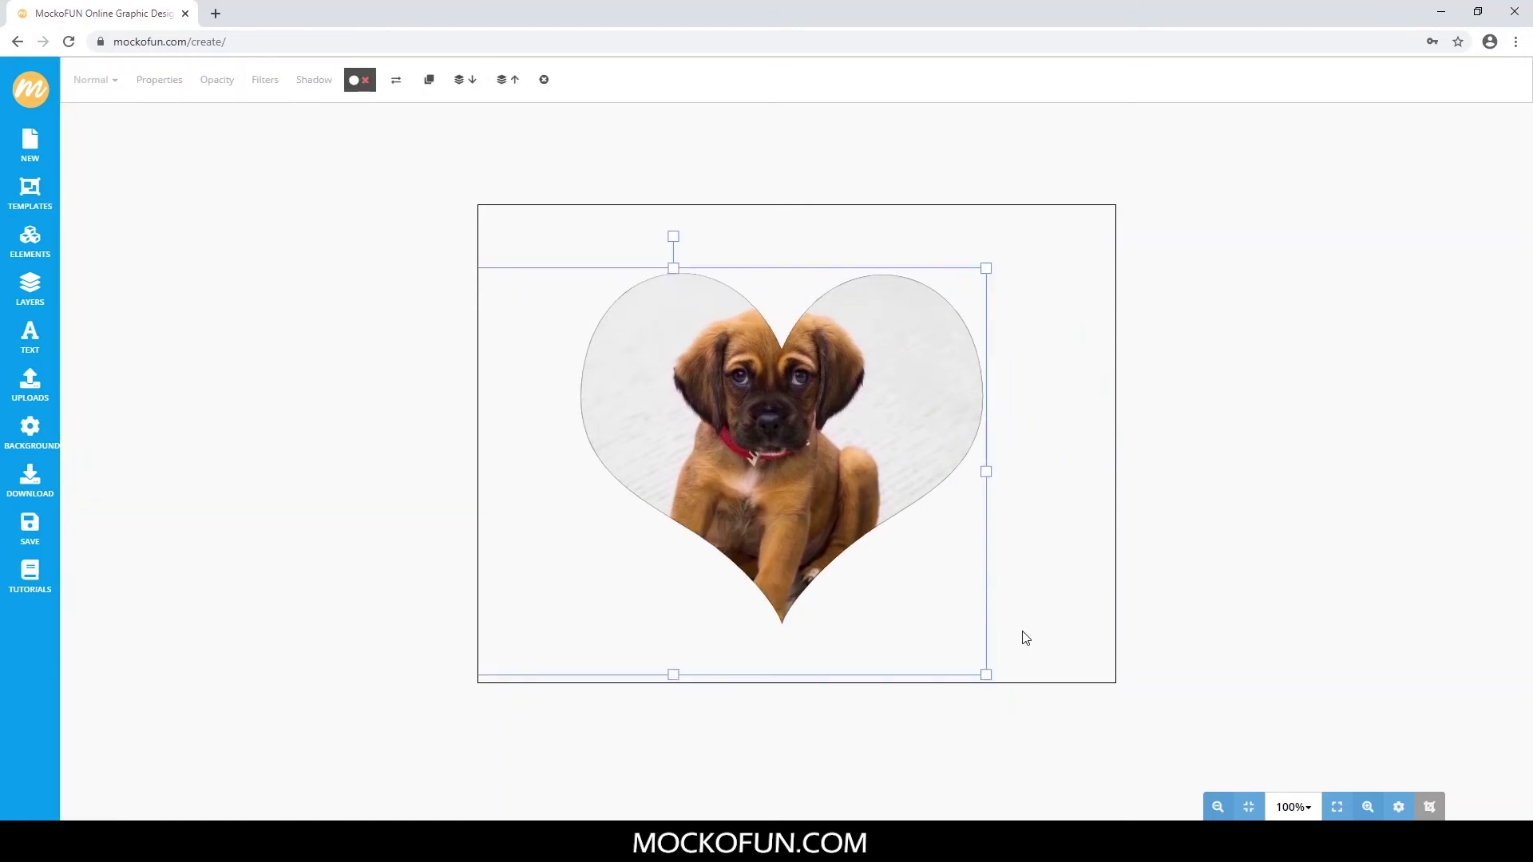
pyautogui.moveTo(988, 674); pyautogui.dragTo(1265, 854)
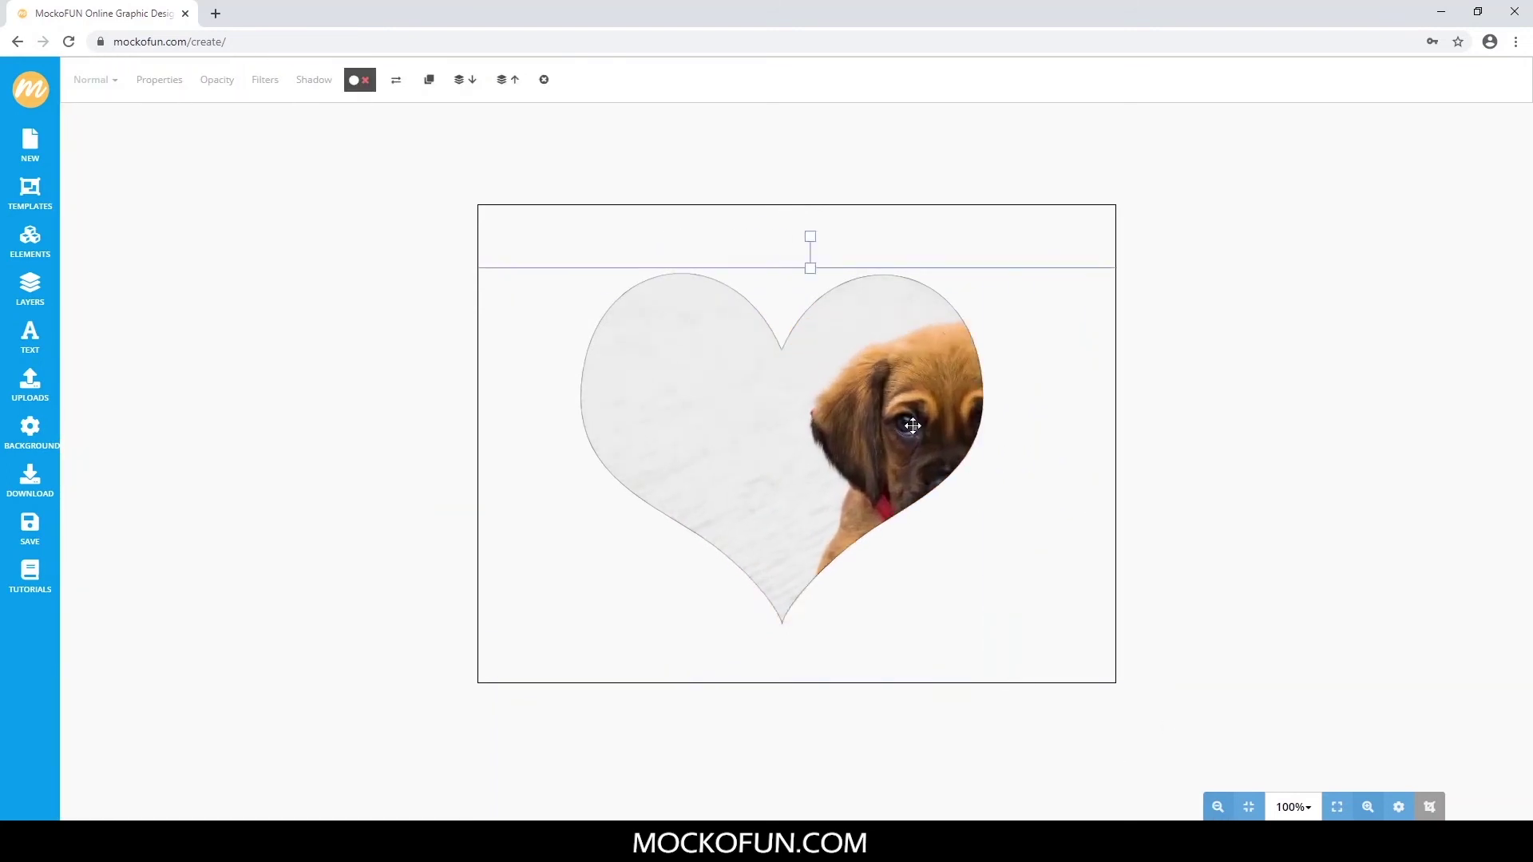
pyautogui.moveTo(912, 427); pyautogui.dragTo(736, 420)
# Add the brown puppy photo from the element library to the canvas.
pyautogui.click(1321, 428)
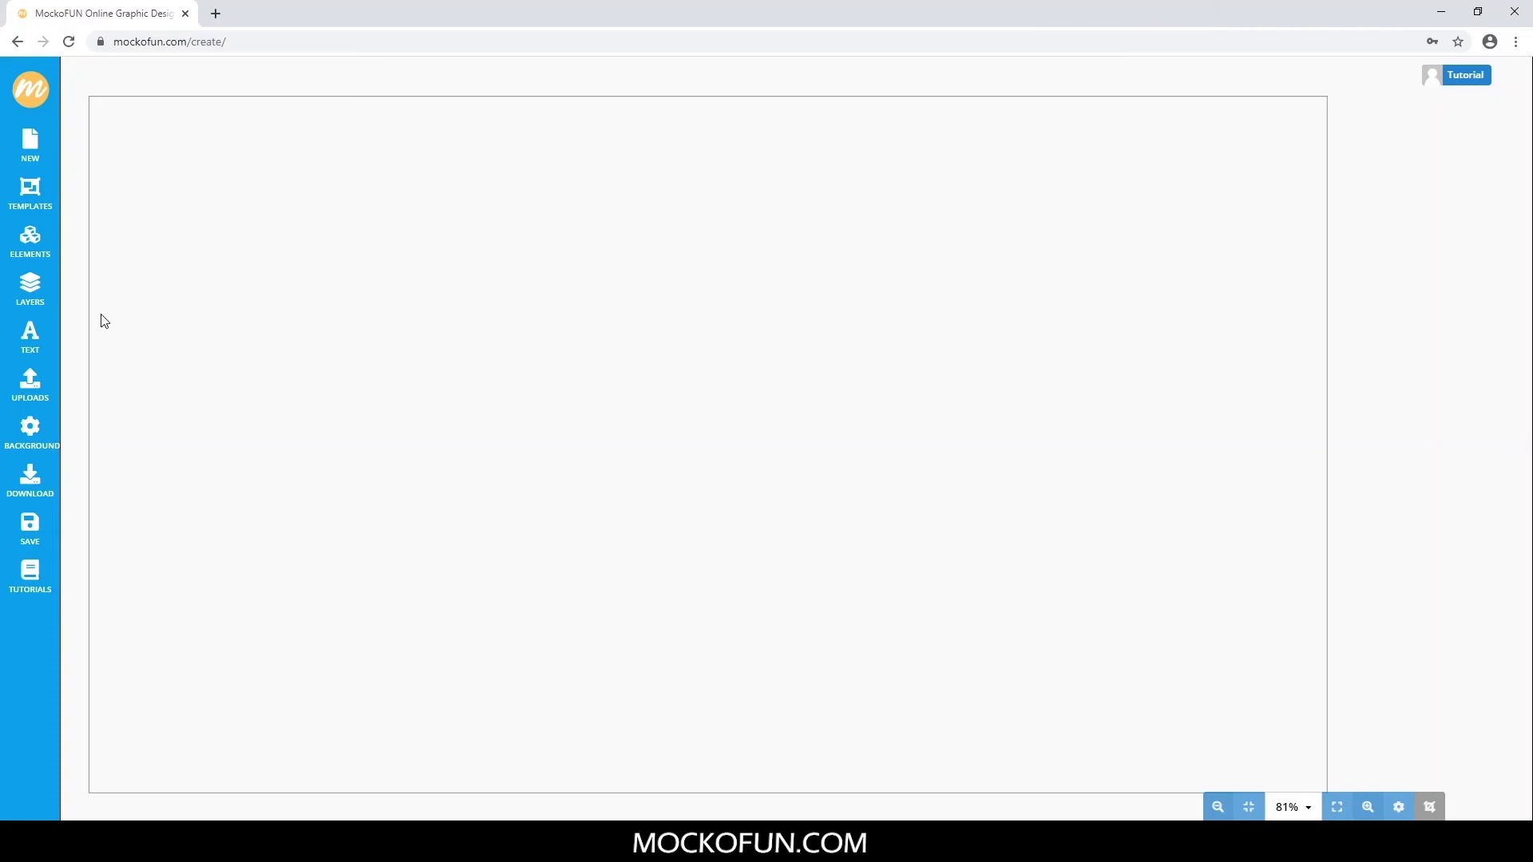
pyautogui.click(30, 237)
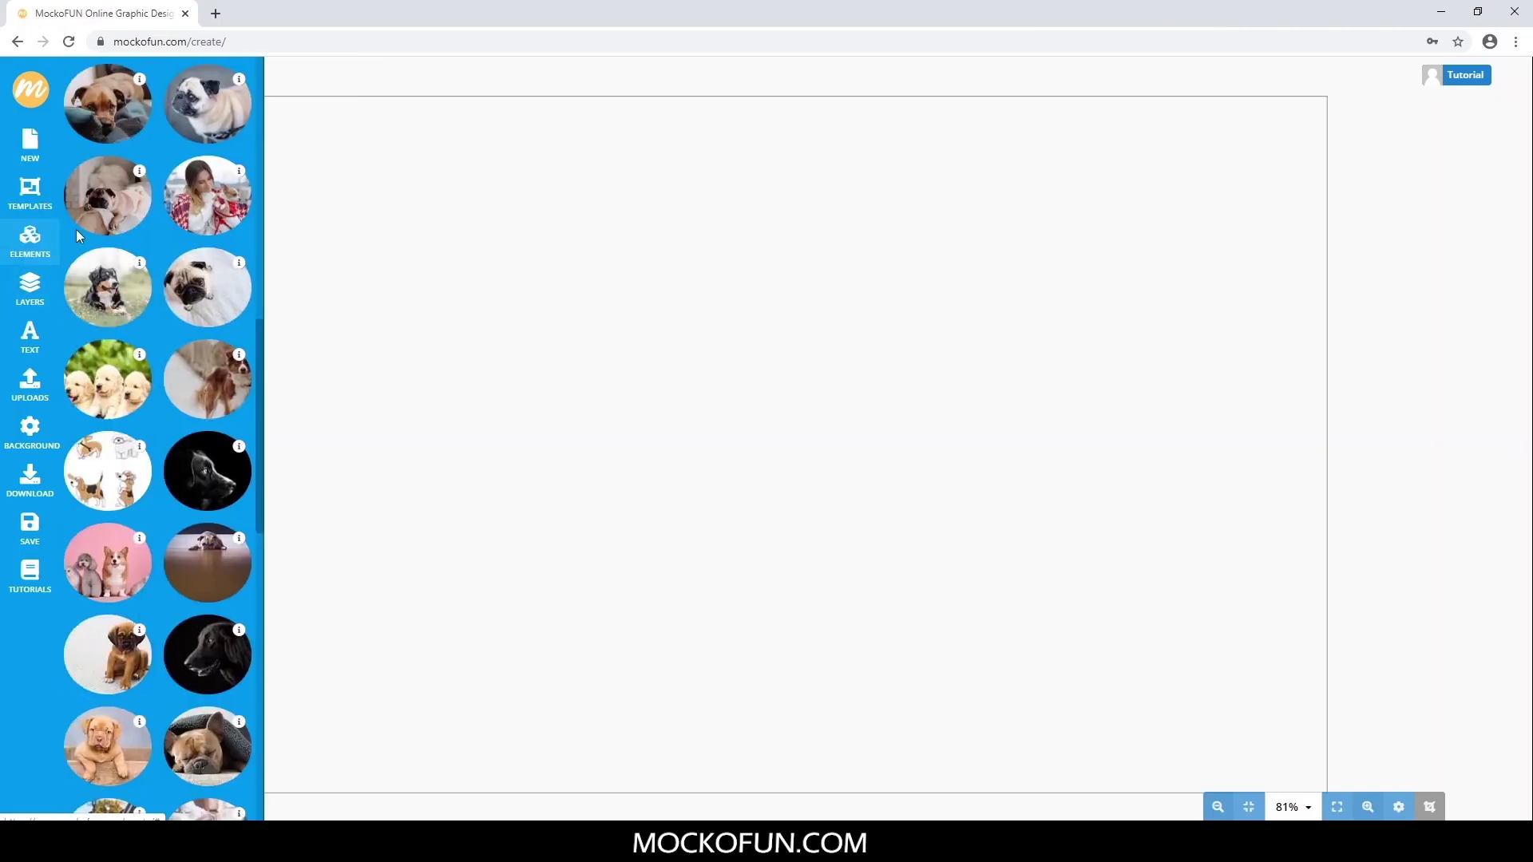
pyautogui.scroll(3, 75, 229)
pyautogui.scroll(3, 75, 229)
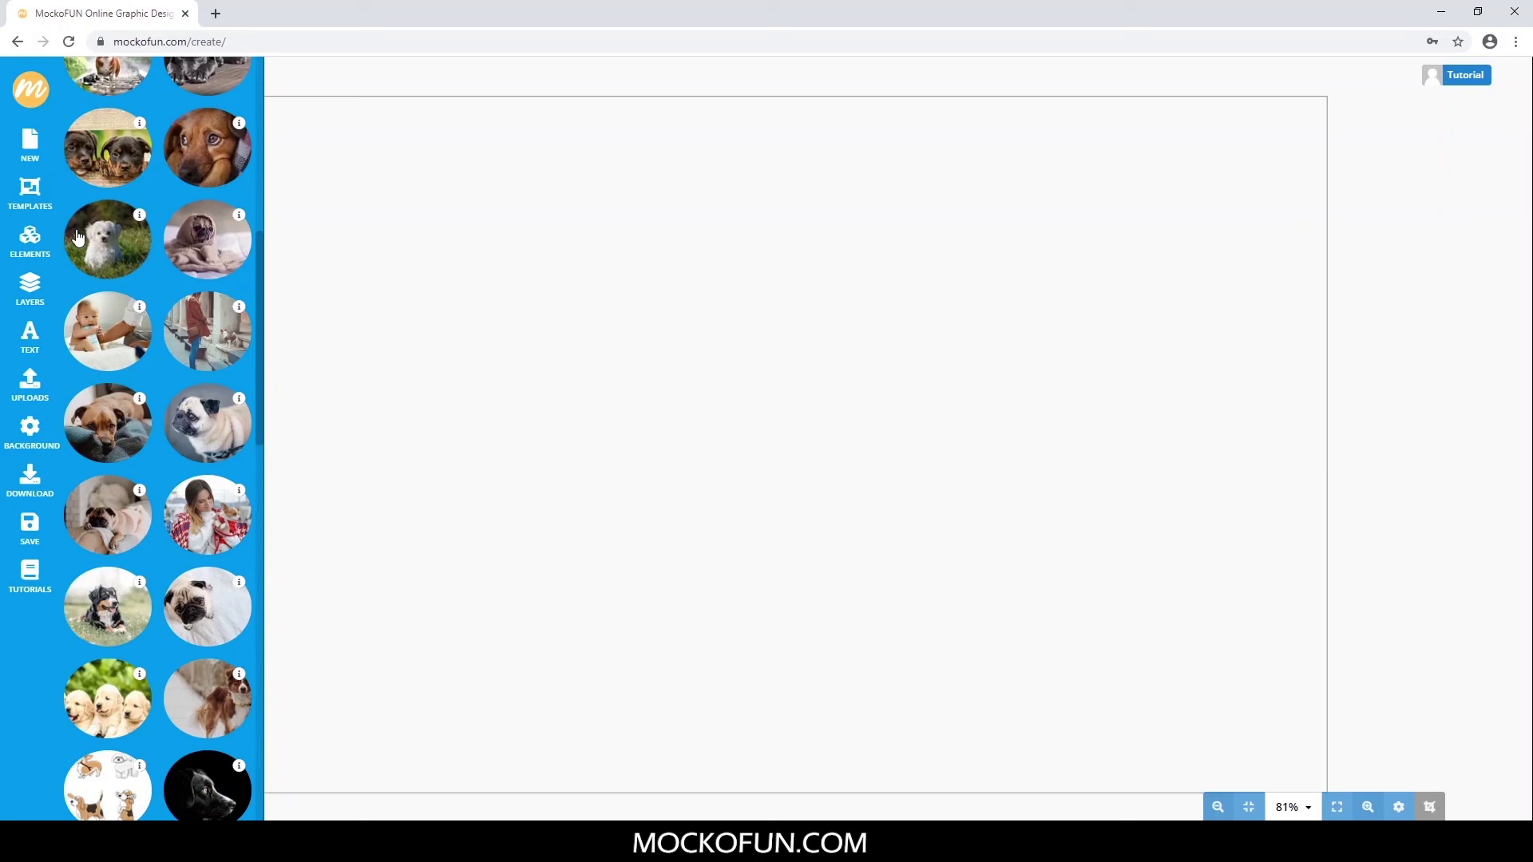
pyautogui.scroll(5, 78, 236)
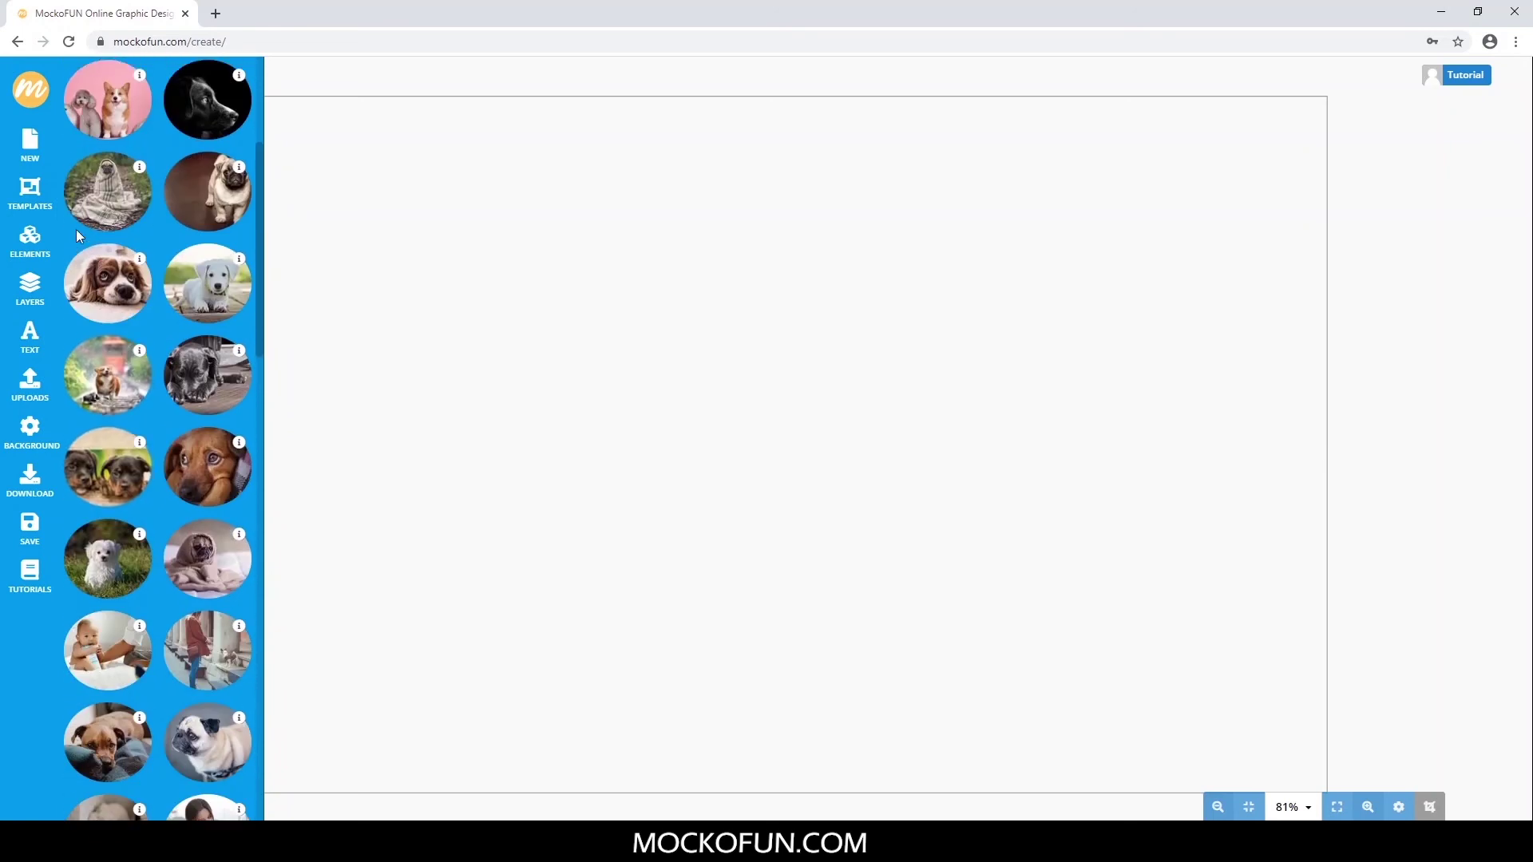
pyautogui.scroll(-6, 75, 228)
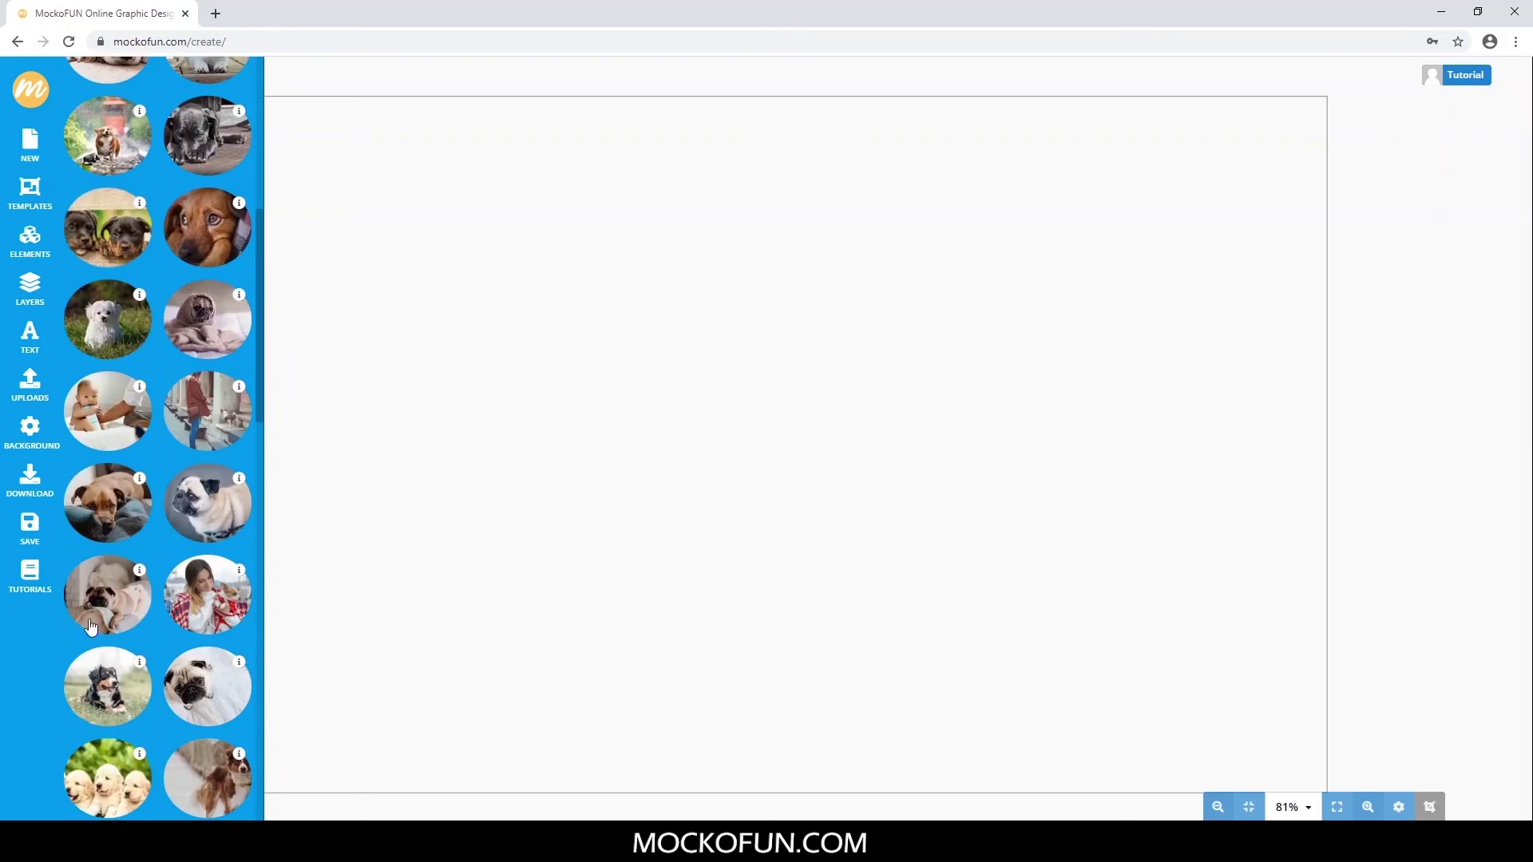
pyautogui.scroll(-2, 95, 643)
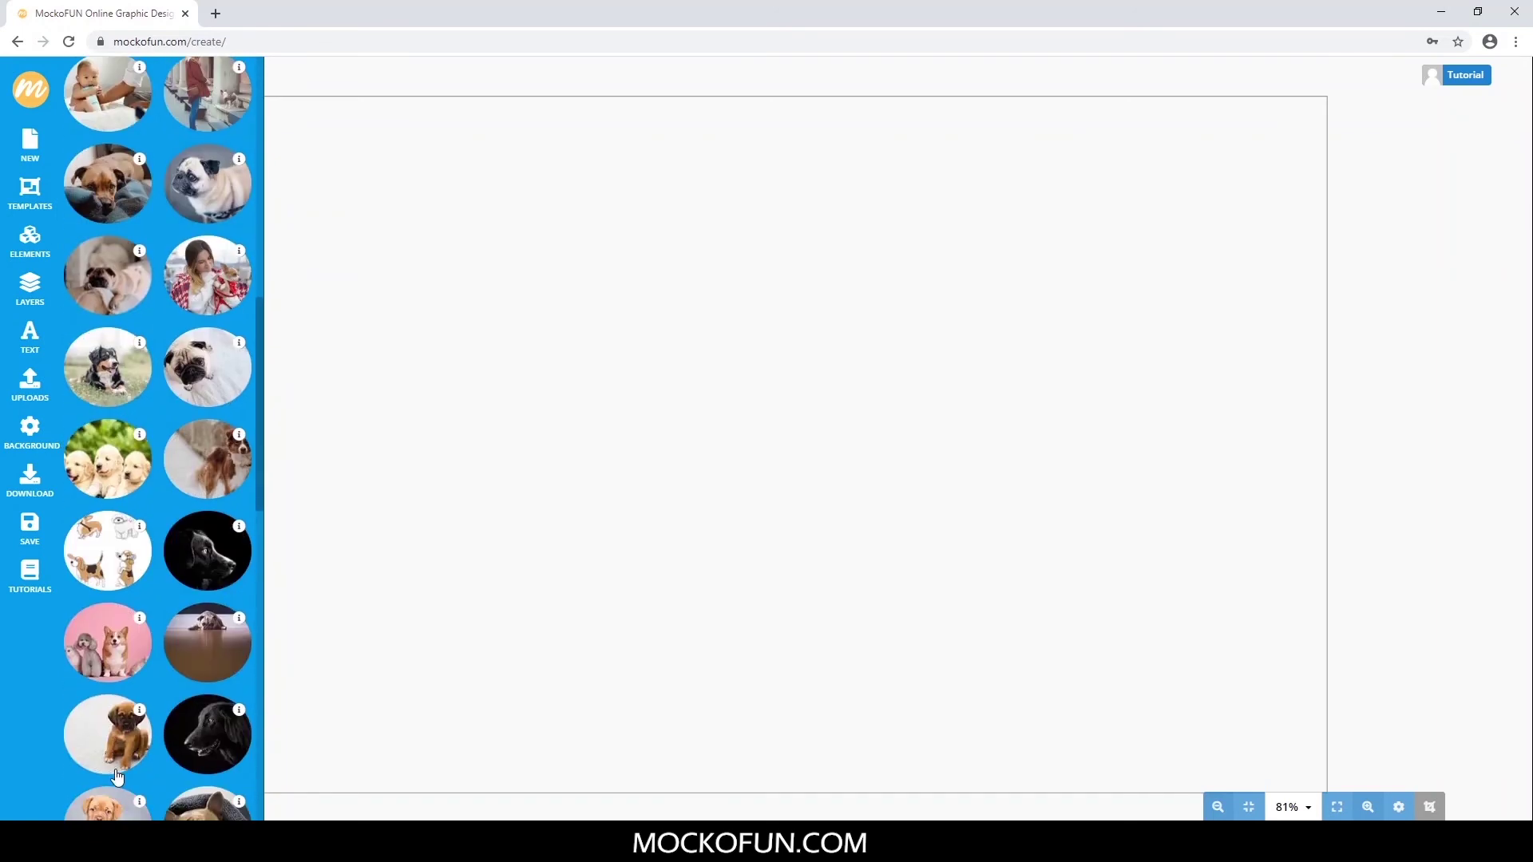
pyautogui.click(108, 733)
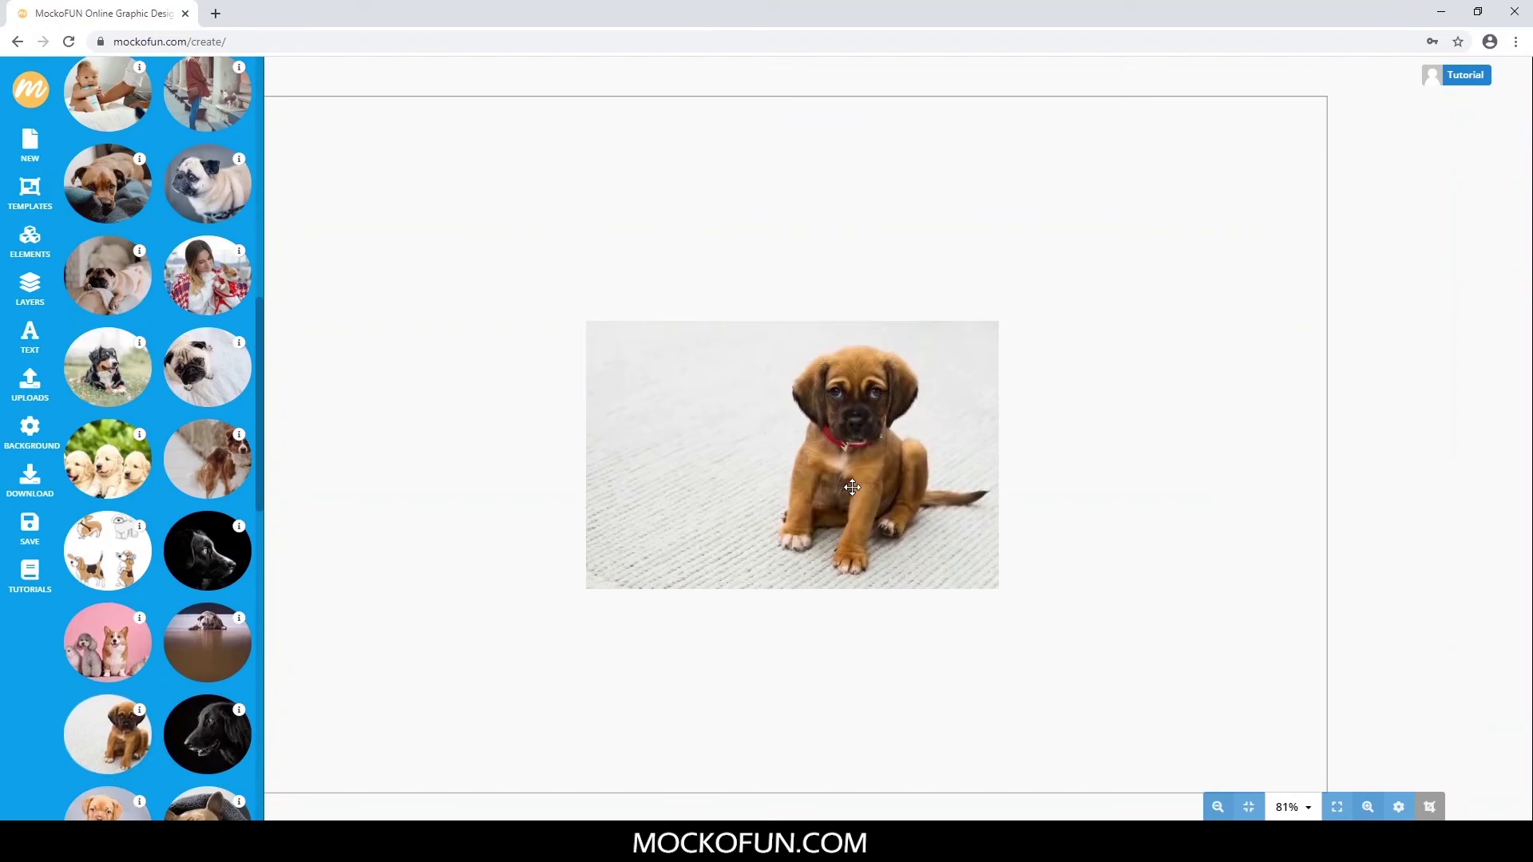
# Enlarge the puppy photo across the canvas and shift it slightly left.
pyautogui.click(851, 486)
pyautogui.moveTo(998, 321); pyautogui.dragTo(1202, 189)
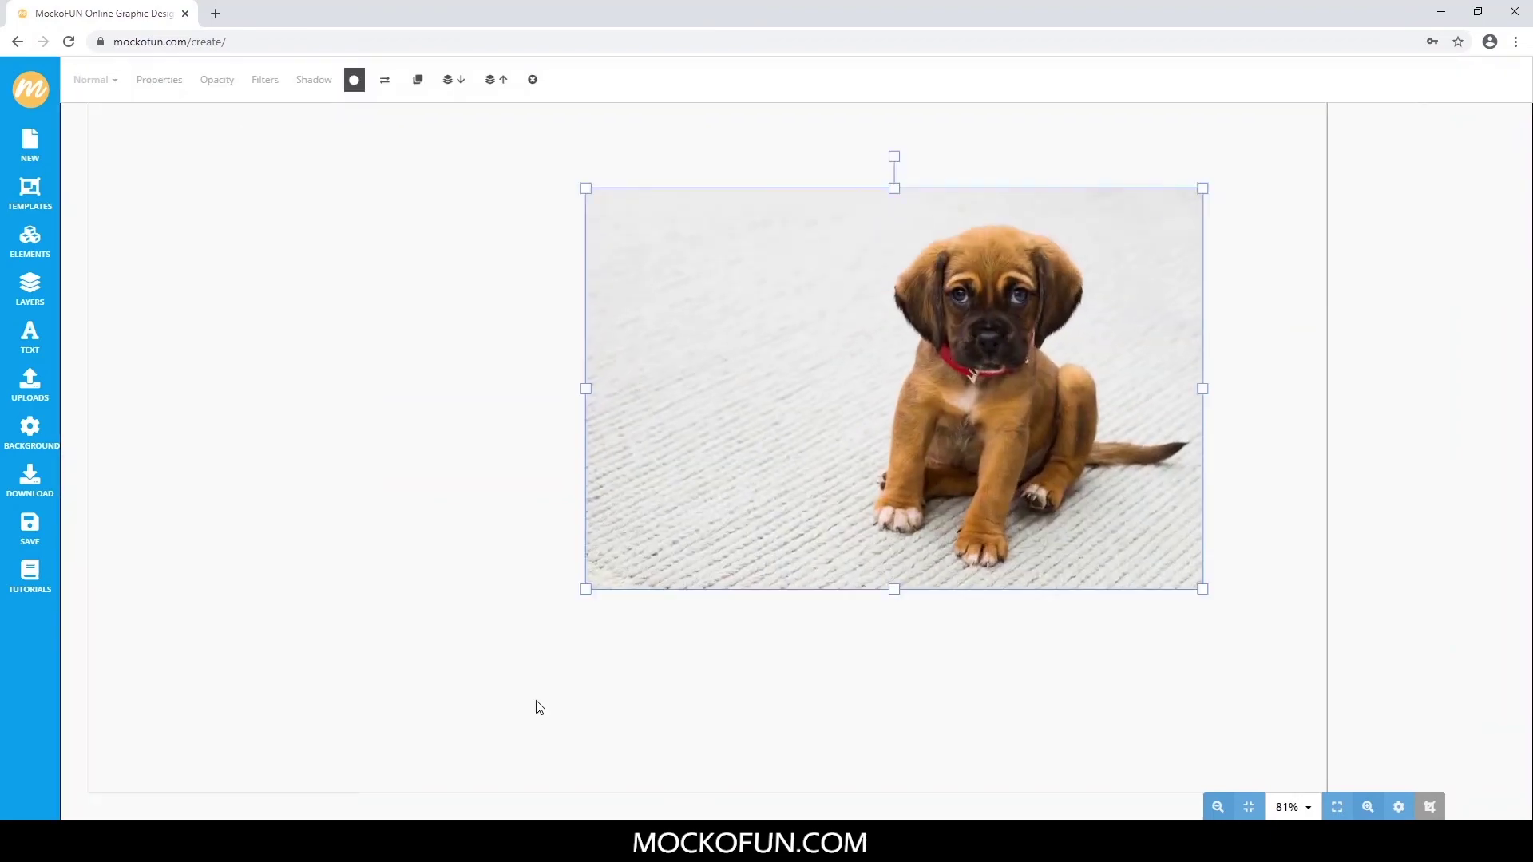
pyautogui.moveTo(585, 588); pyautogui.dragTo(393, 656)
pyautogui.moveTo(785, 521); pyautogui.dragTo(712, 521)
pyautogui.click(1411, 396)
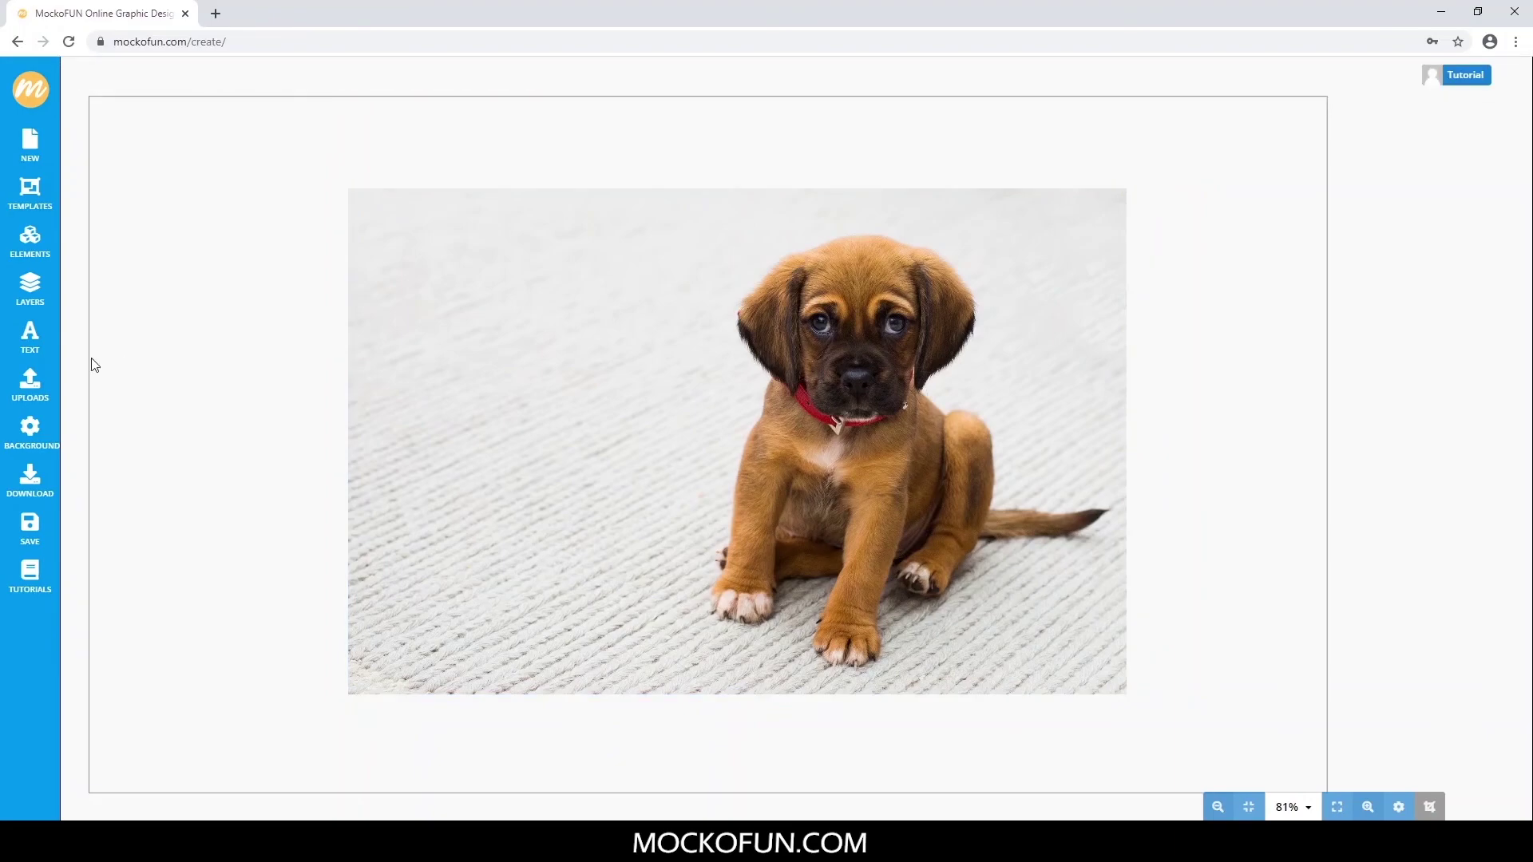
pyautogui.click(40, 242)
pyautogui.scroll(-3, 147, 202)
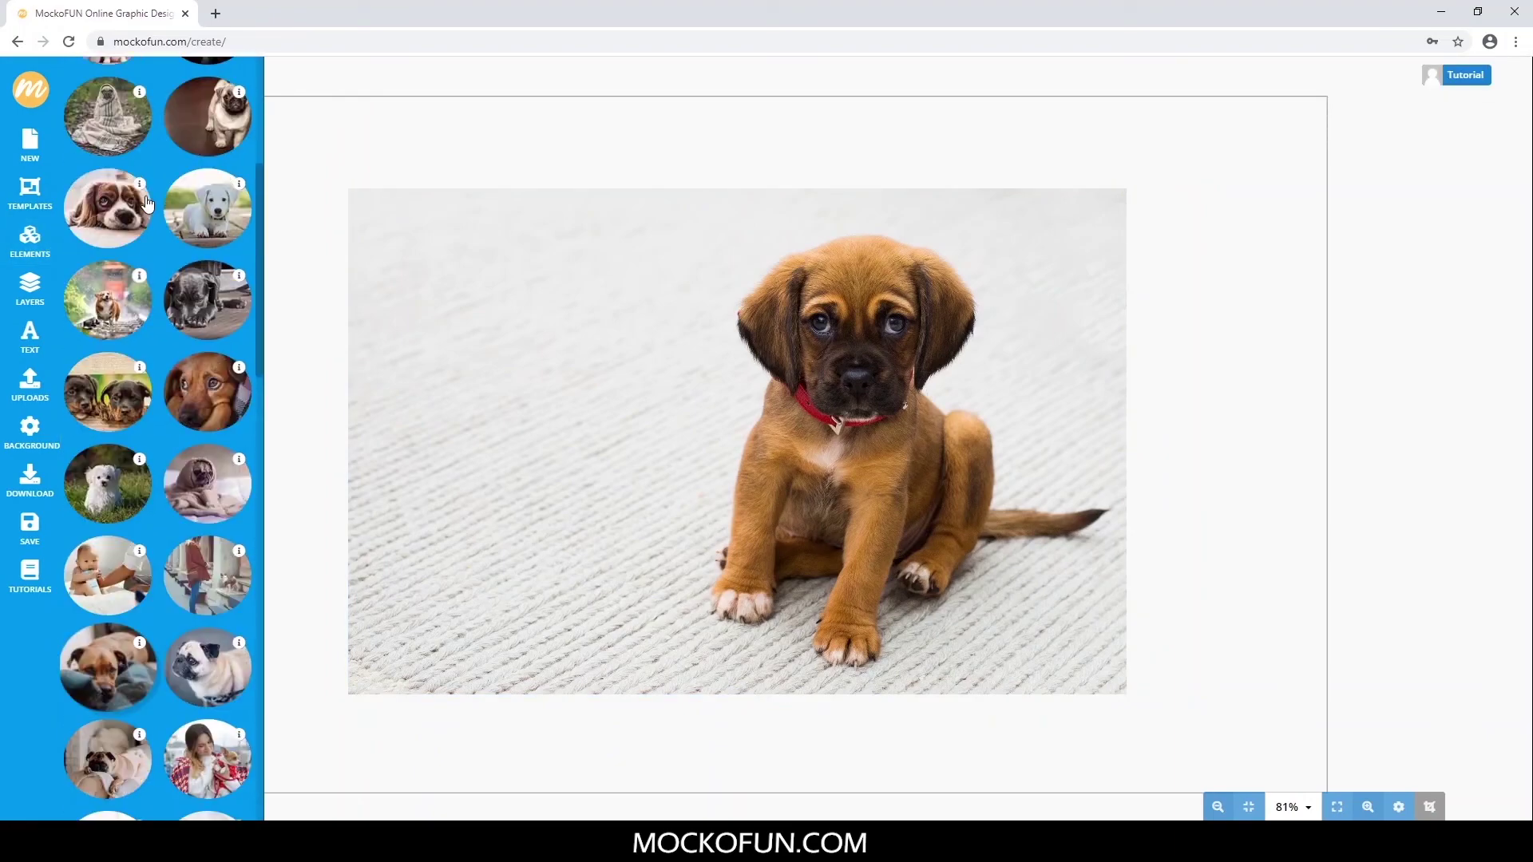
pyautogui.scroll(5, 146, 202)
# Add a black circle from the geometric shapes and enlarge it over the puppy.
pyautogui.click(220, 87)
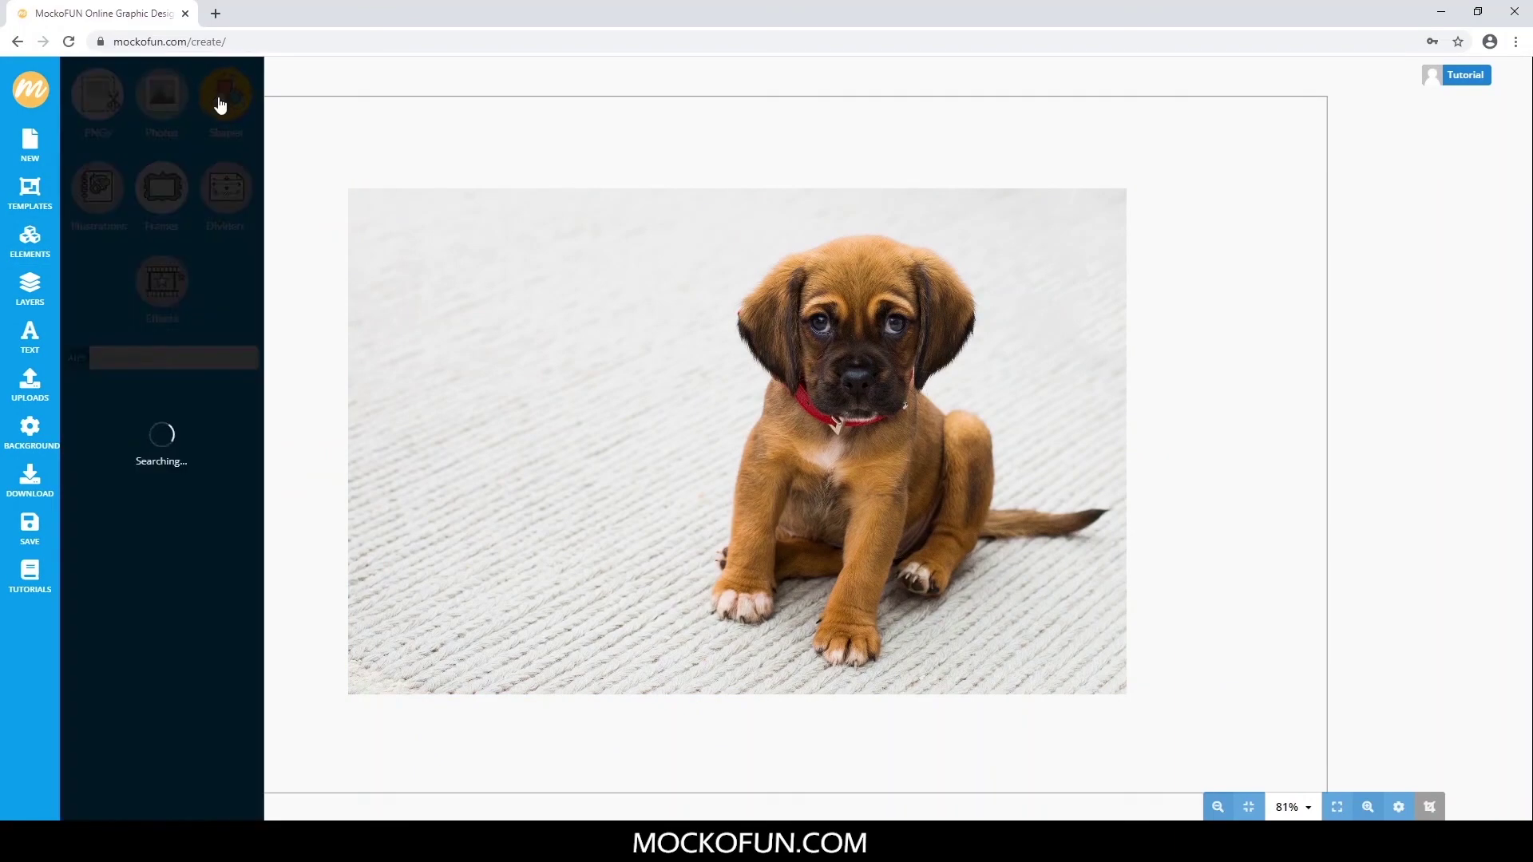
pyautogui.click(75, 596)
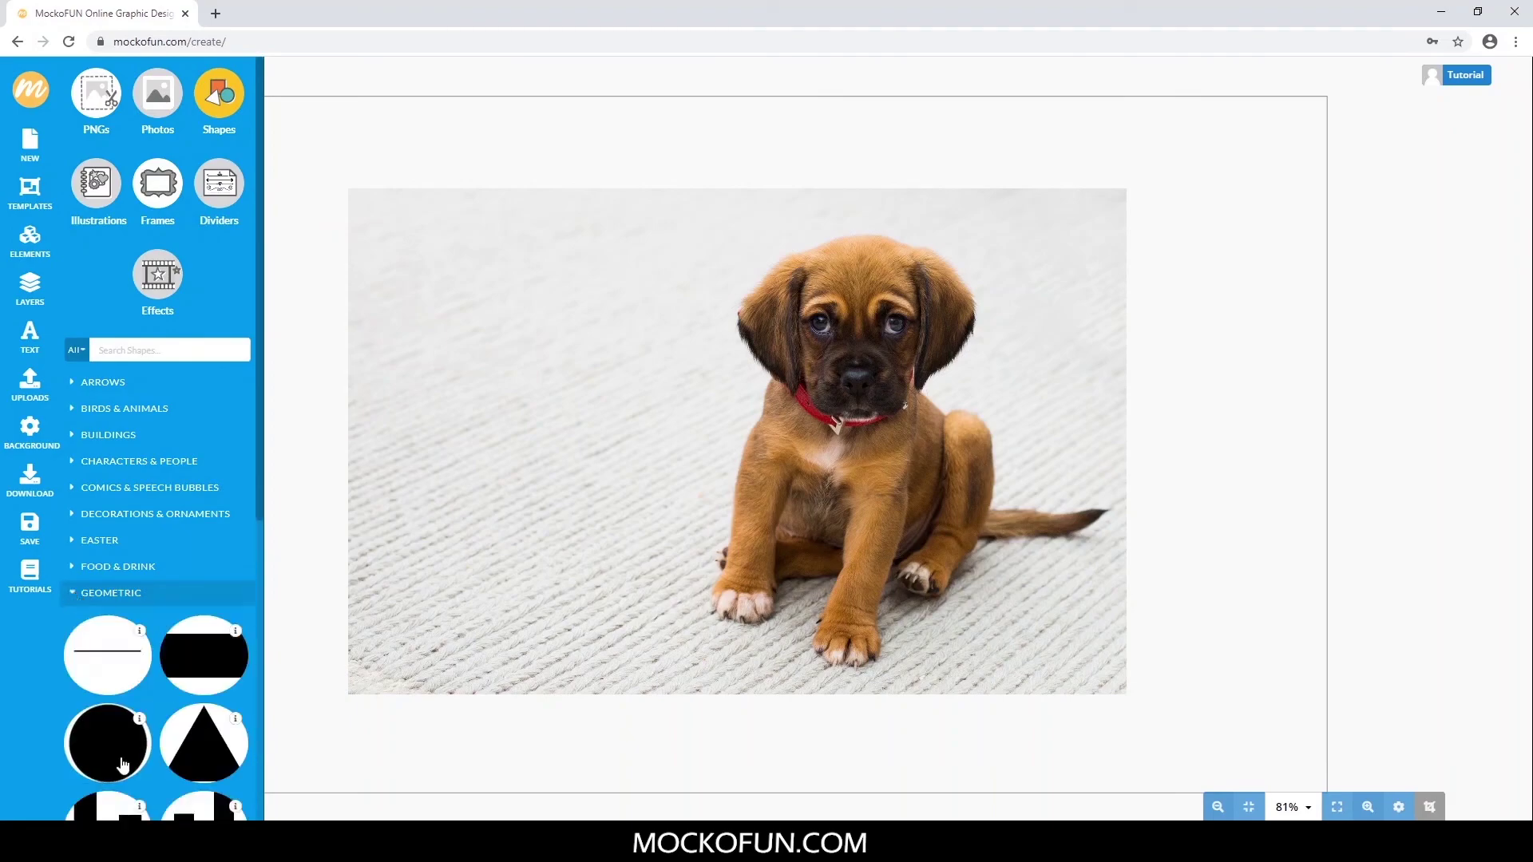
pyautogui.click(122, 764)
pyautogui.click(754, 508)
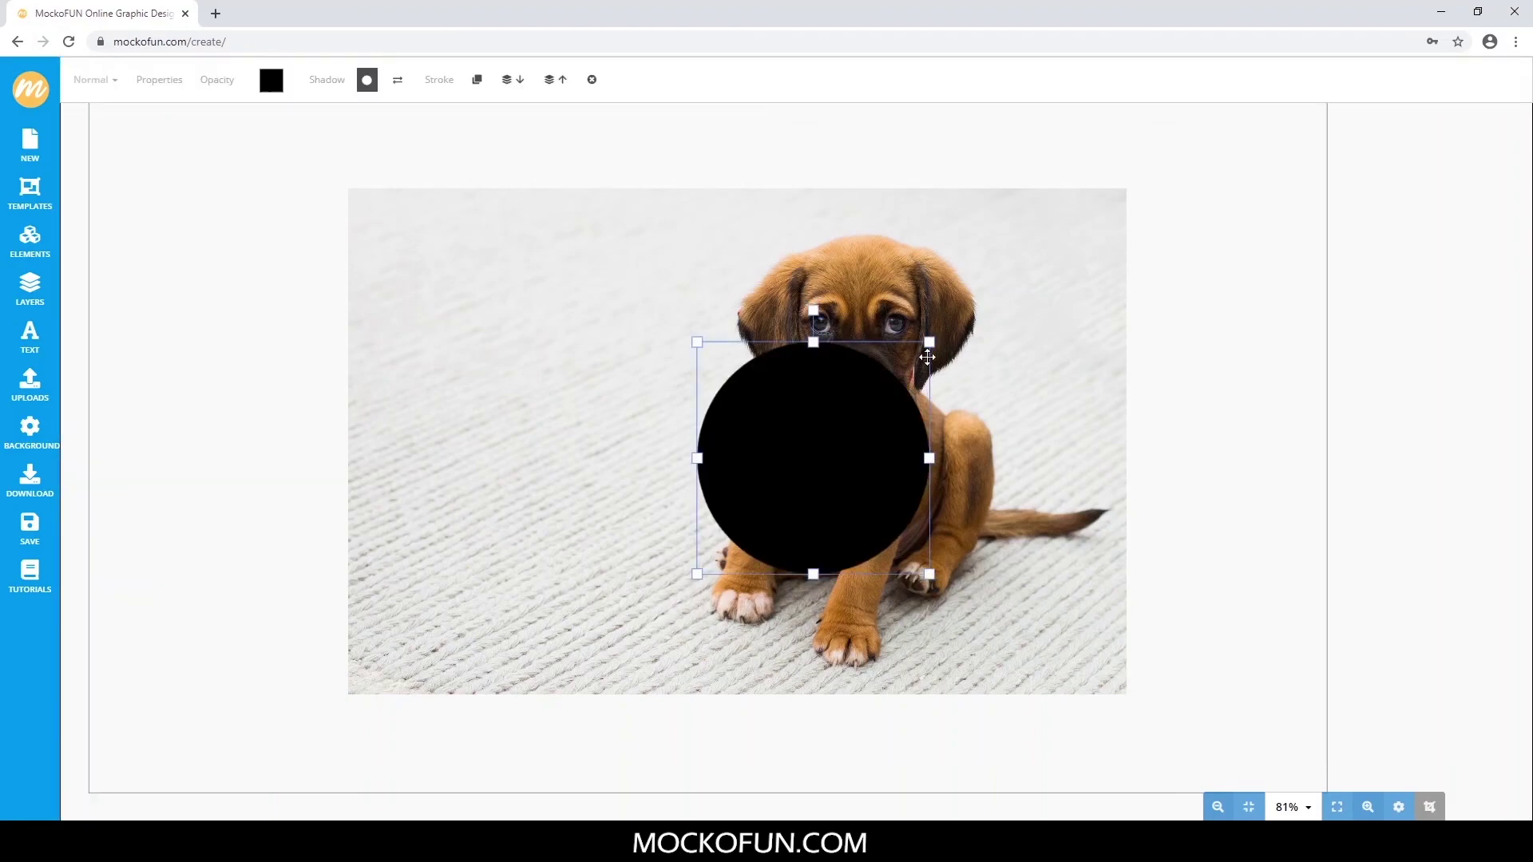
pyautogui.moveTo(929, 344); pyautogui.dragTo(1087, 228)
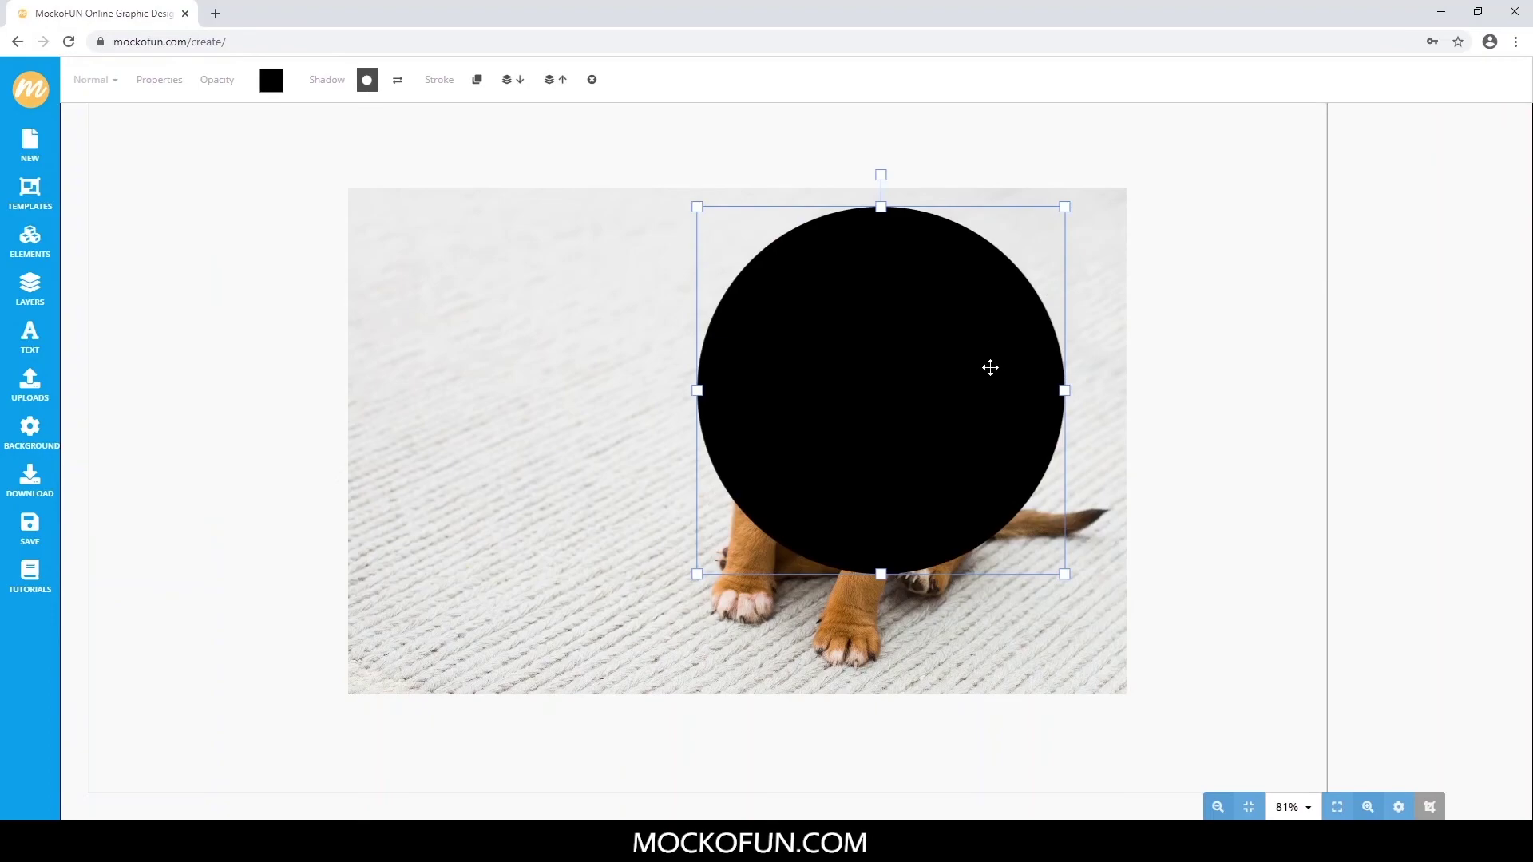
# Mask the puppy photo with the black circle.
pyautogui.click(1110, 444)
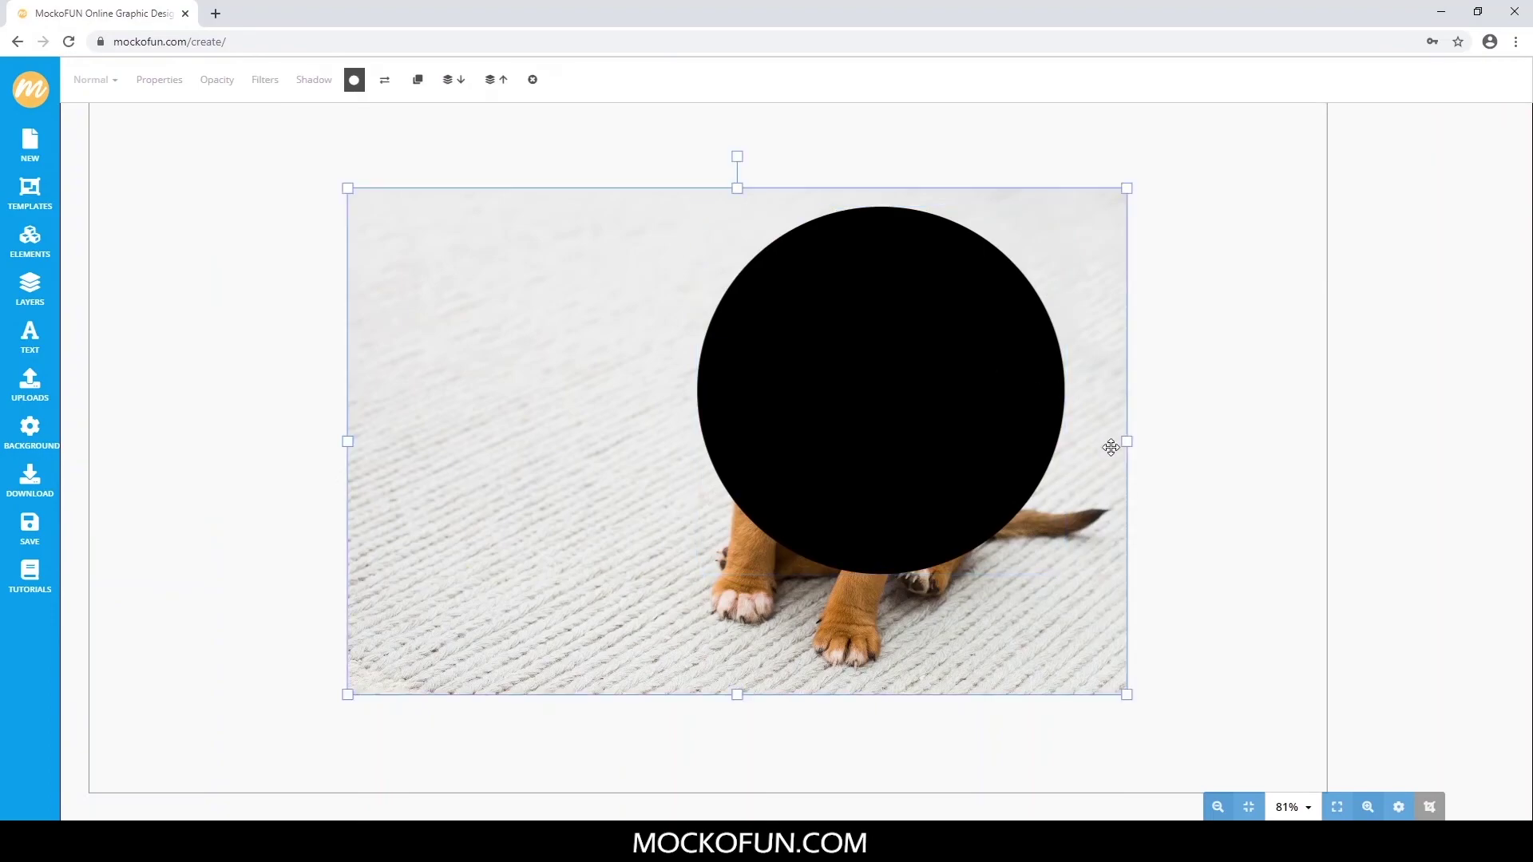
pyautogui.click(355, 85)
pyautogui.click(854, 361)
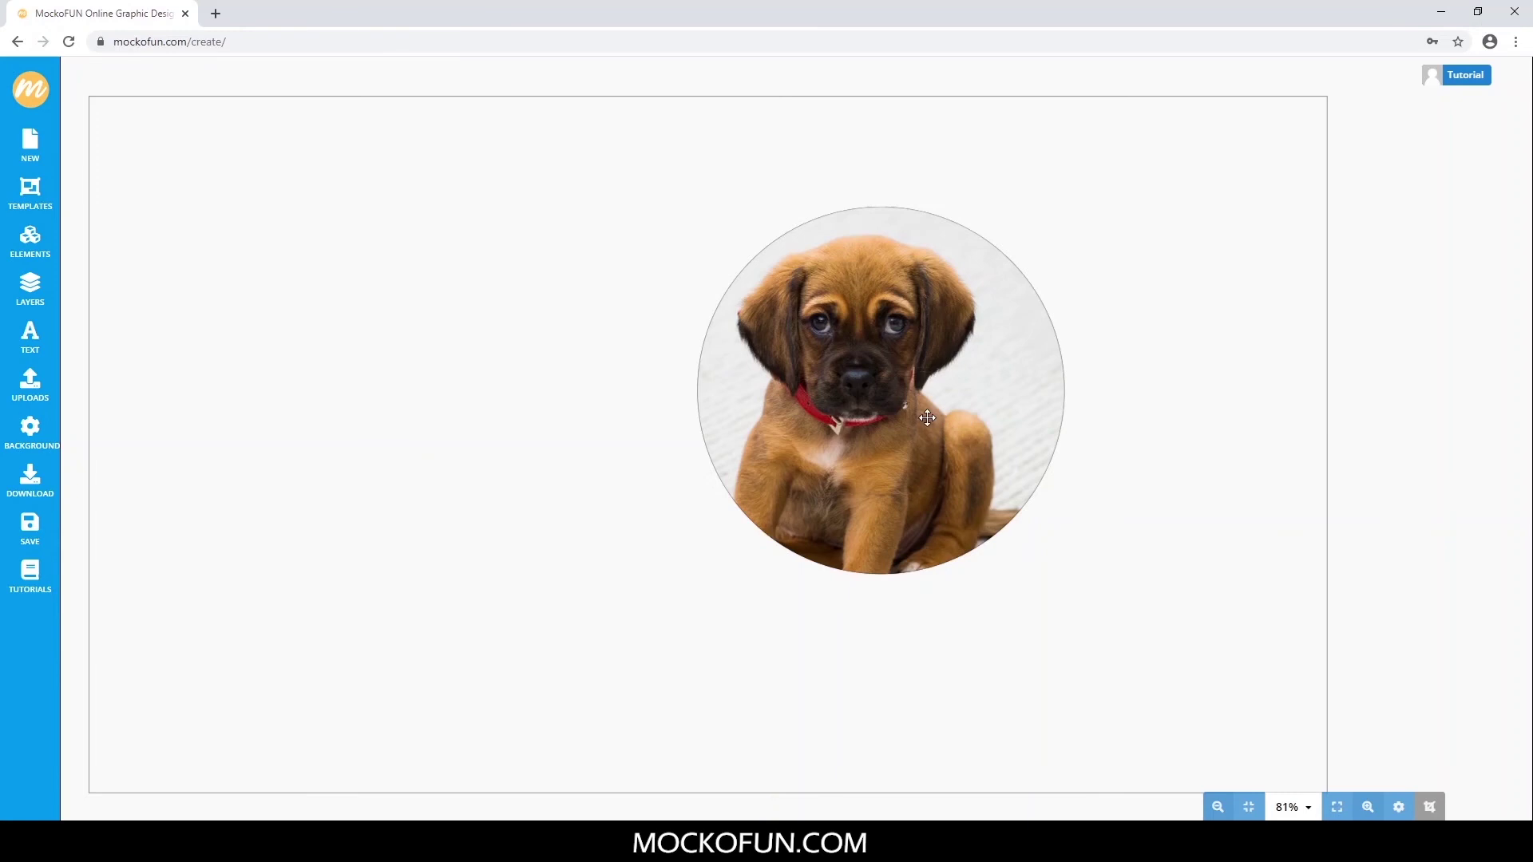
# Shift the puppy right inside the circle and crop the canvas around the circle.
pyautogui.moveTo(983, 520); pyautogui.dragTo(1048, 524)
pyautogui.click(1158, 532)
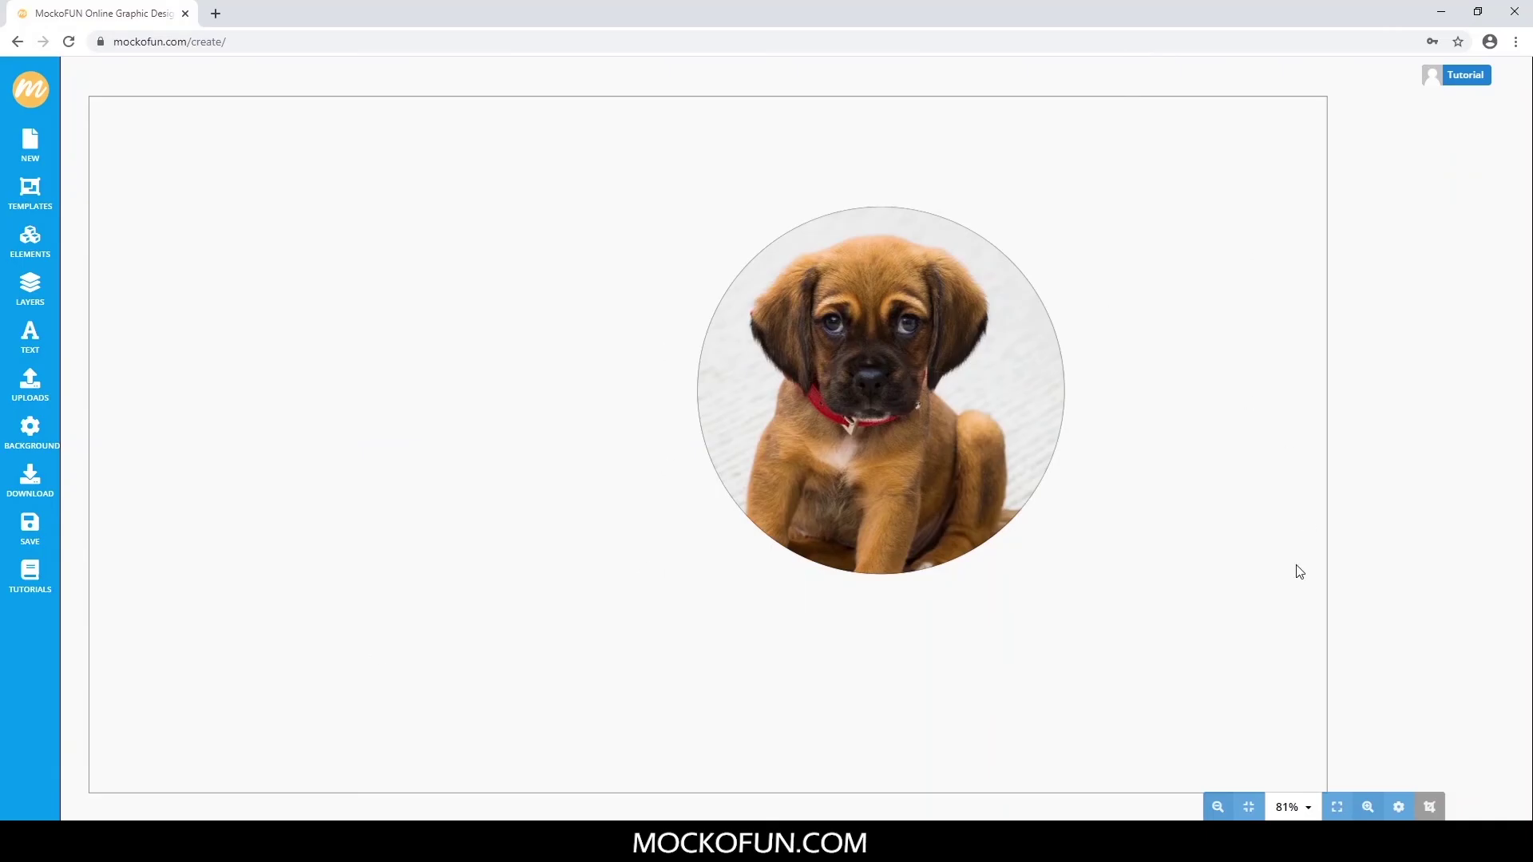
pyautogui.click(1437, 809)
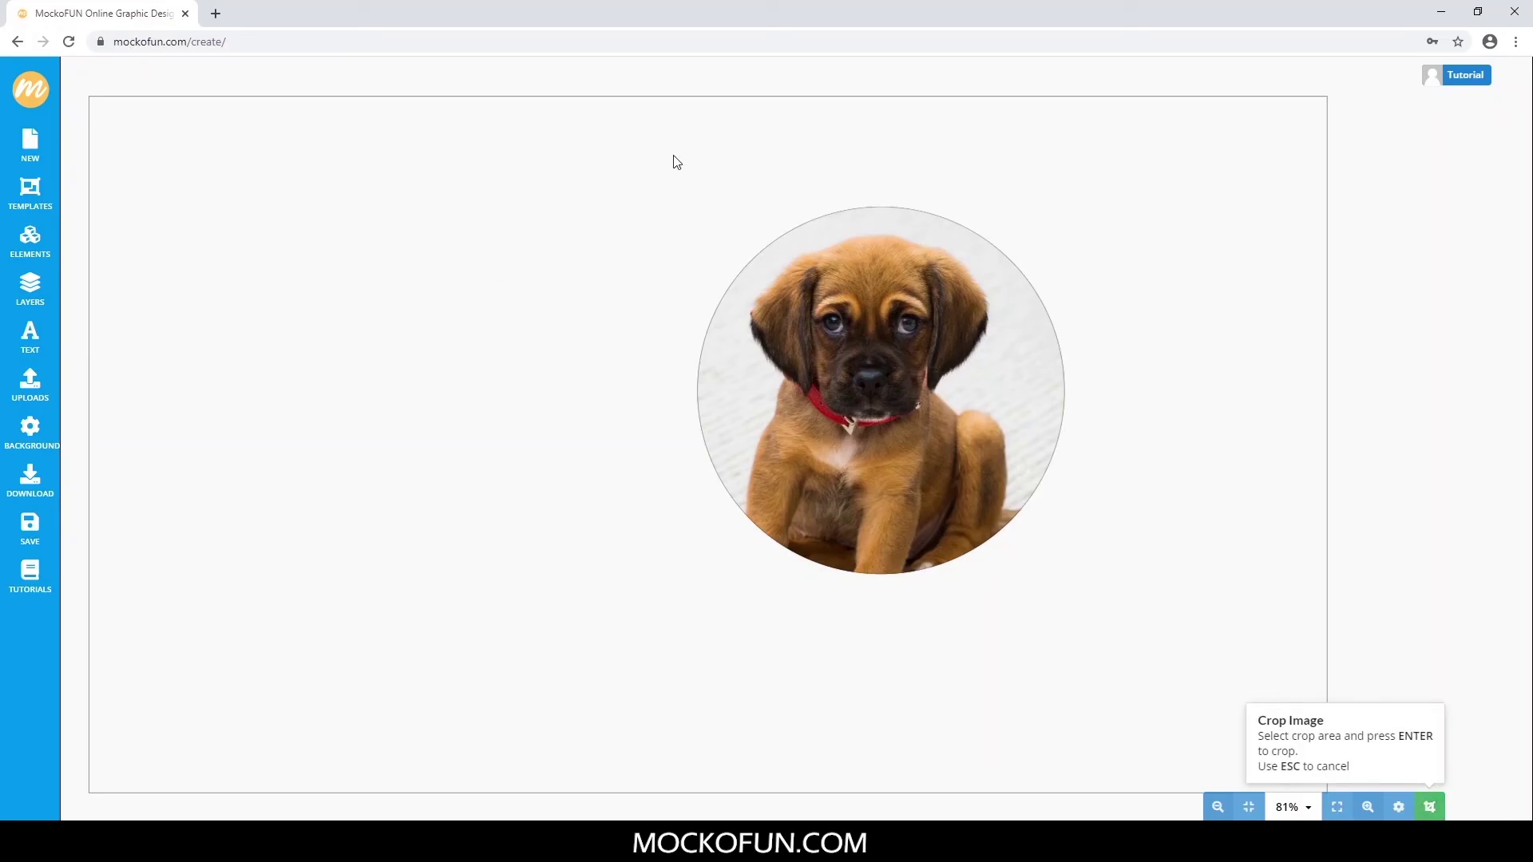
pyautogui.moveTo(680, 182); pyautogui.dragTo(1092, 592)
pyautogui.press('Return')
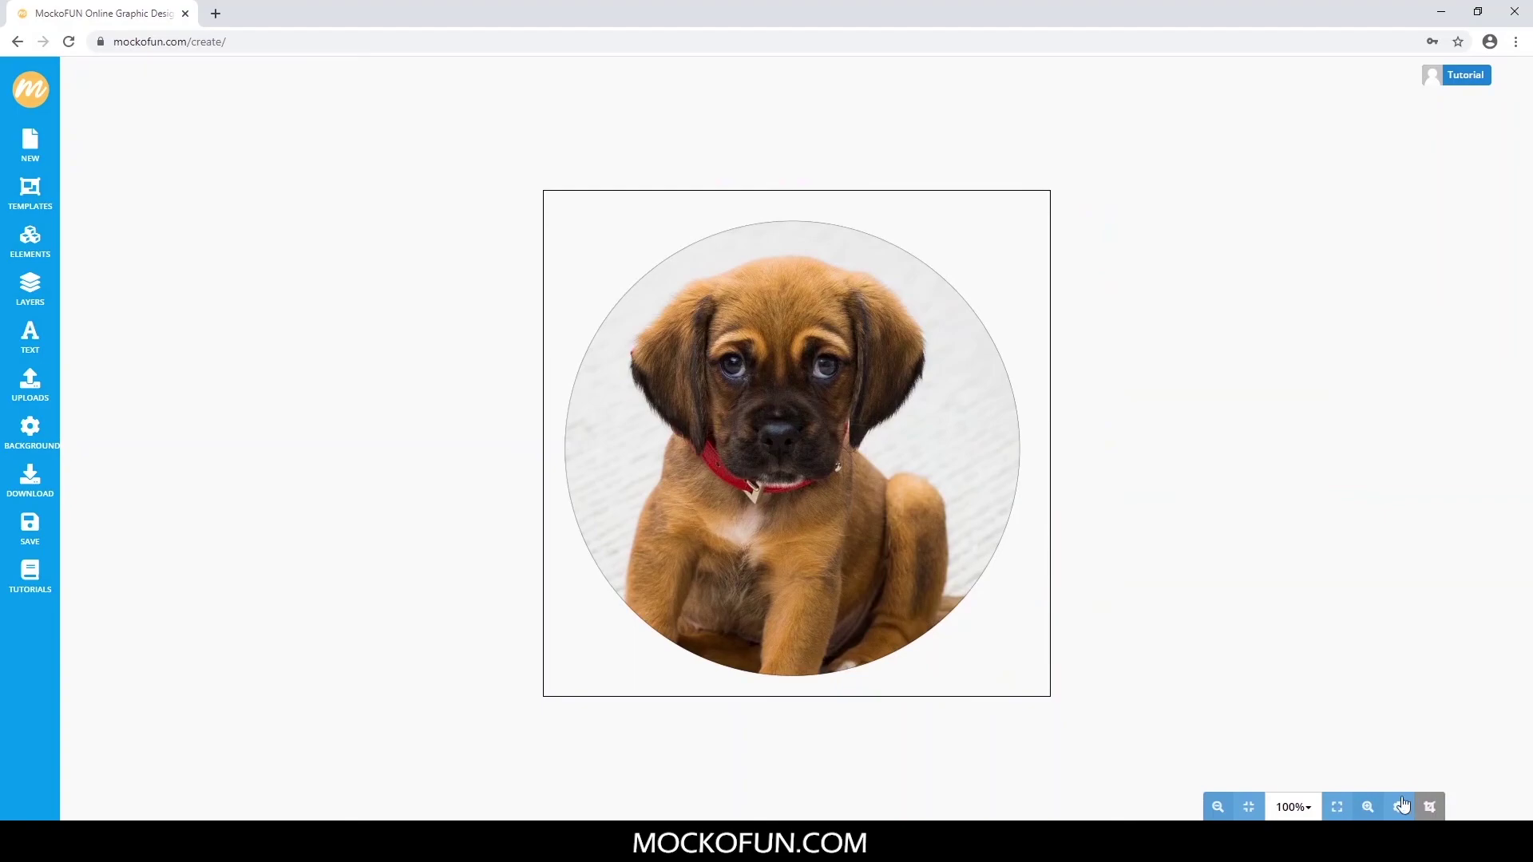
# Re-crop the canvas to a square tightly framing the round puppy portrait.
pyautogui.click(1428, 806)
pyautogui.moveTo(556, 212); pyautogui.dragTo(1034, 688)
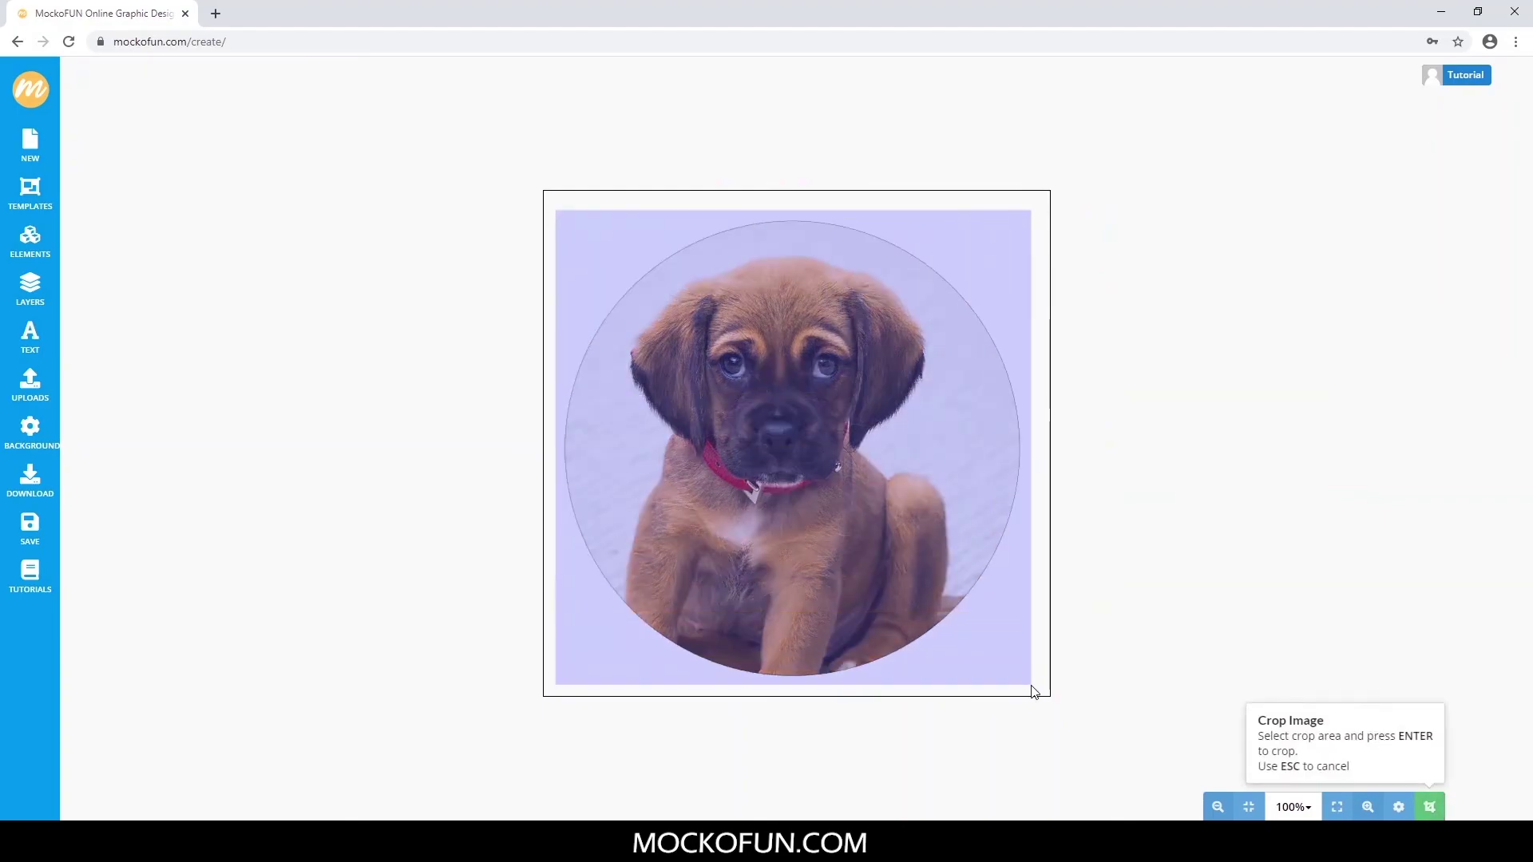
pyautogui.press('Return')
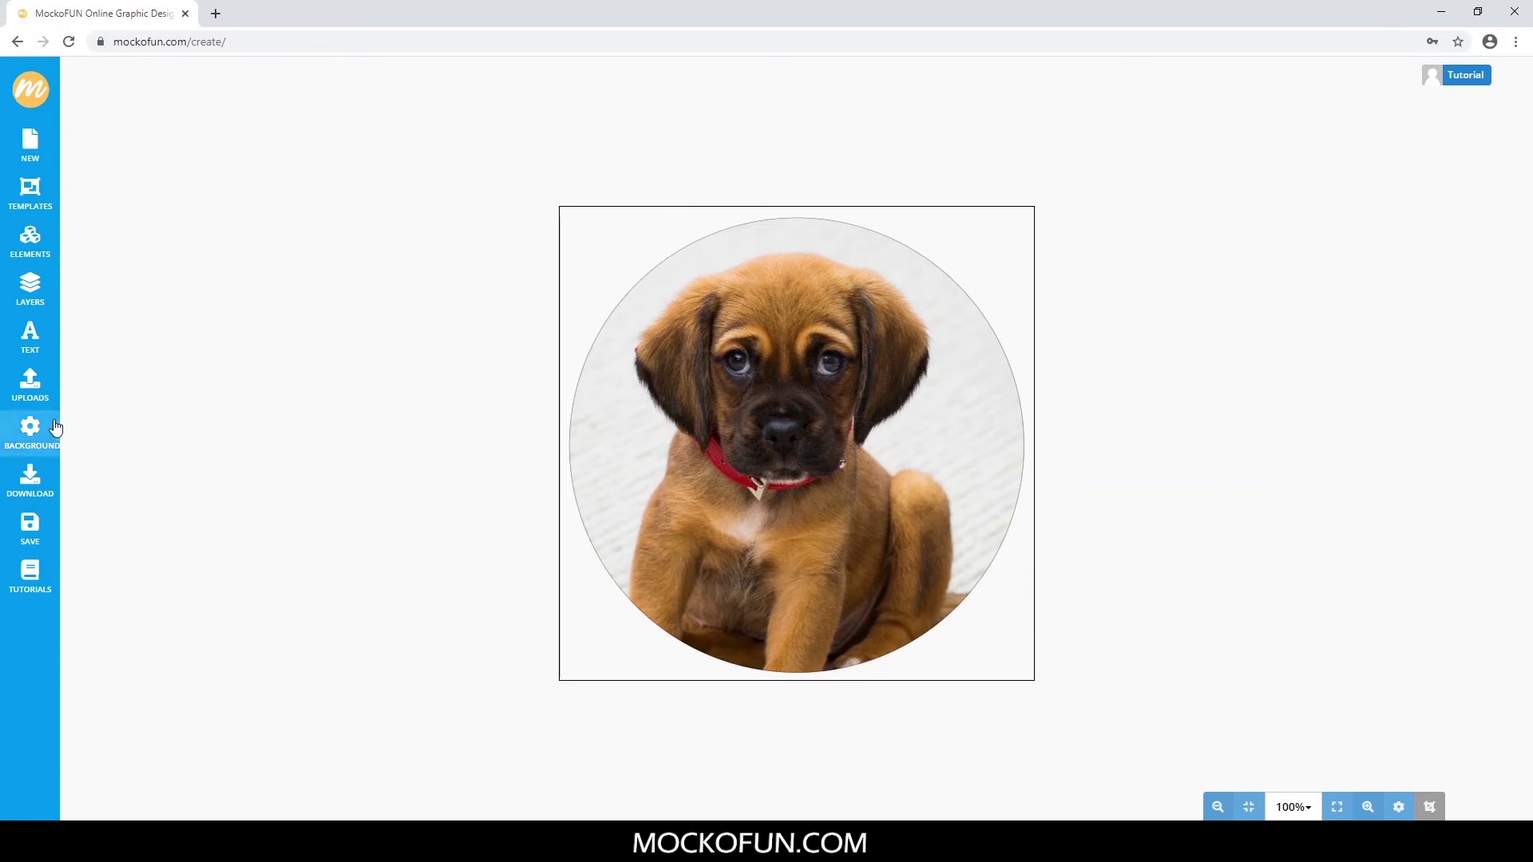
# Download the puppy design as a high-quality 596×595 px PNG.
pyautogui.click(51, 491)
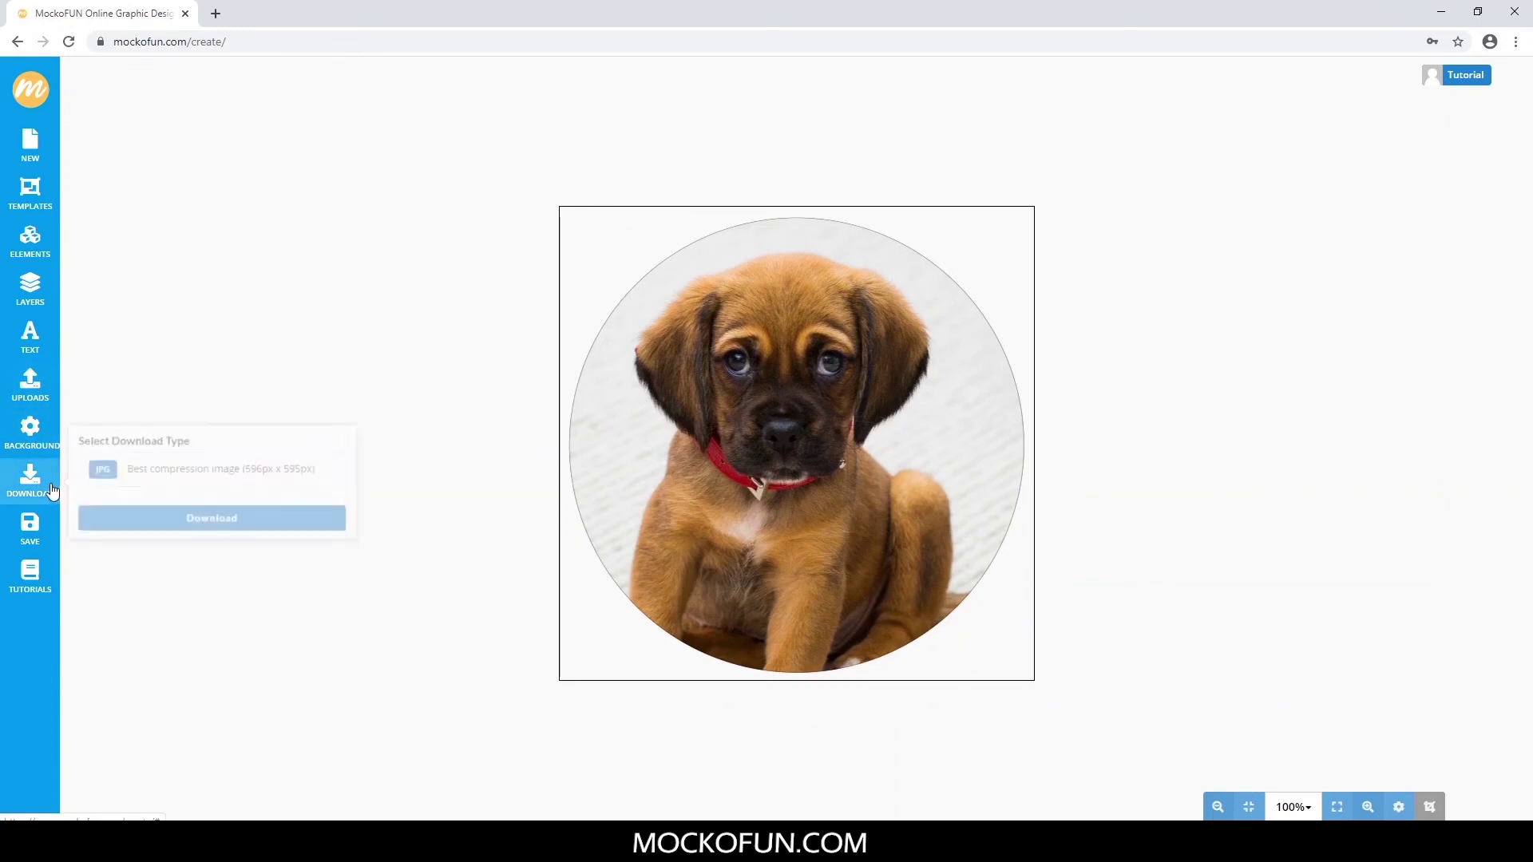
pyautogui.click(222, 479)
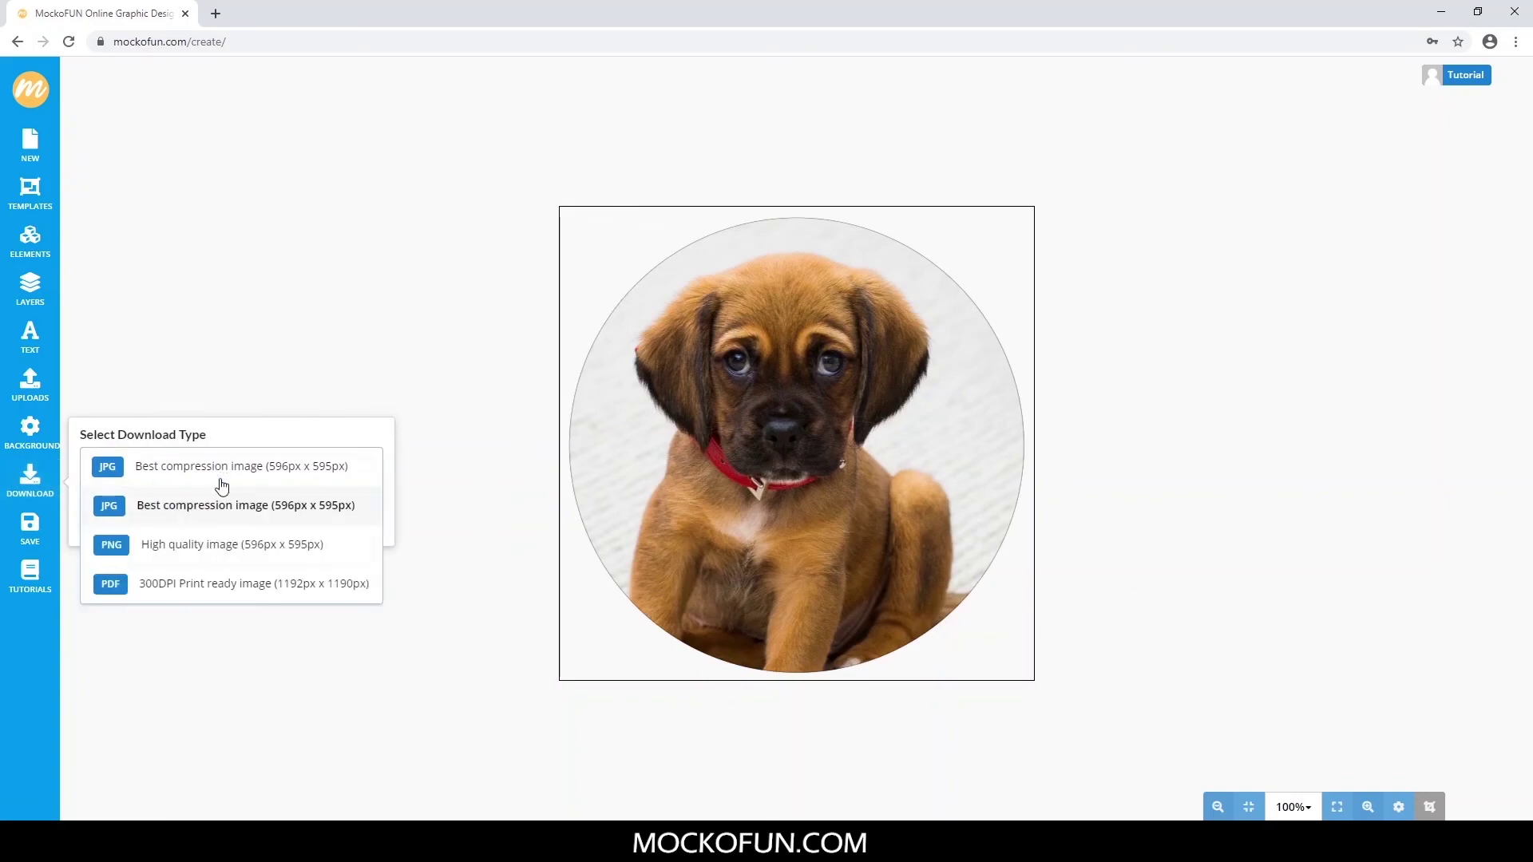
pyautogui.click(214, 546)
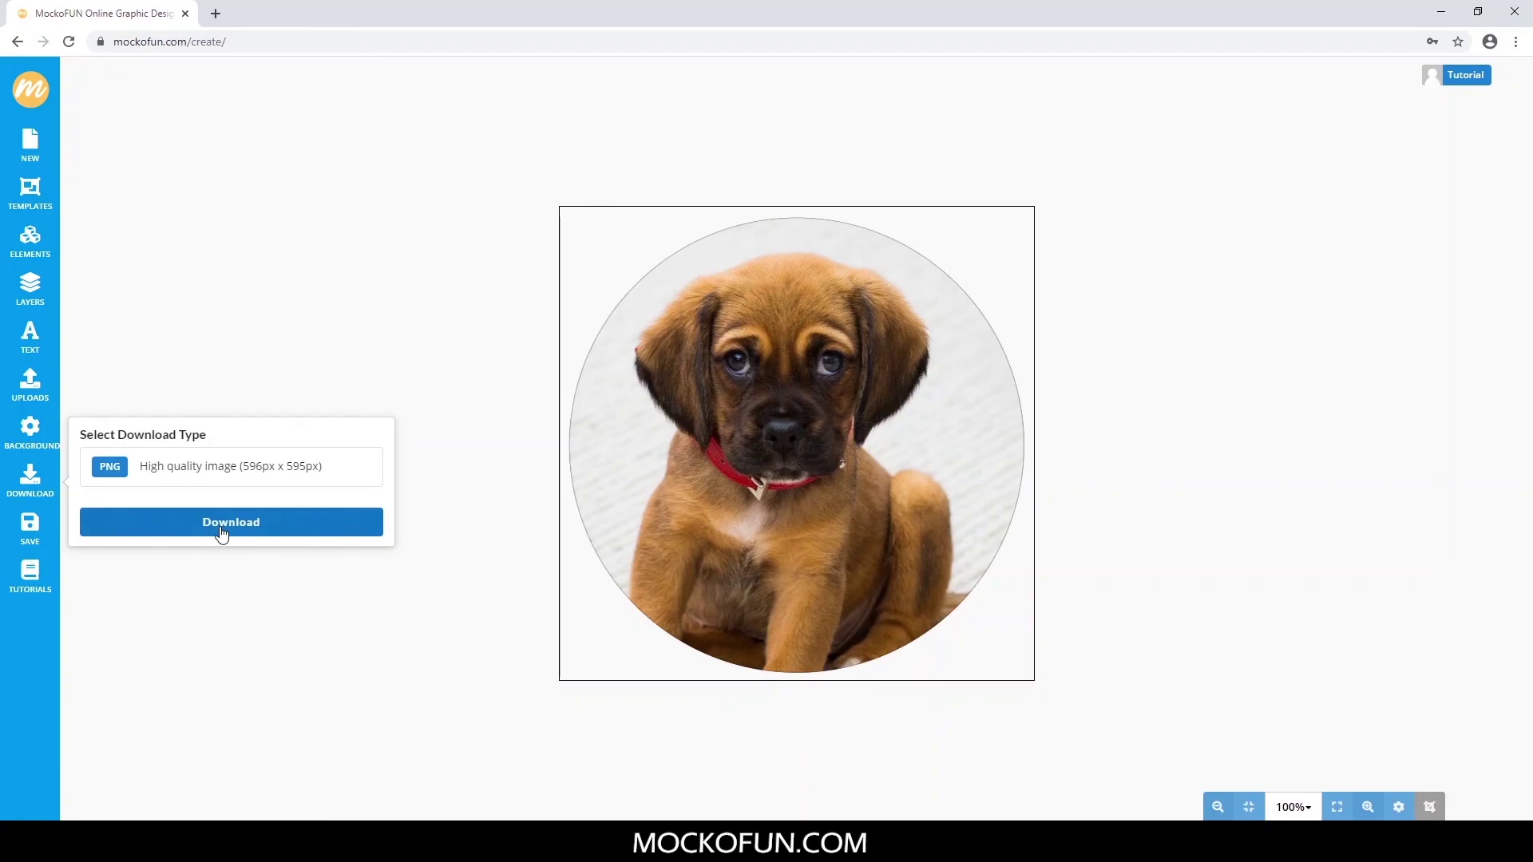
pyautogui.click(222, 532)
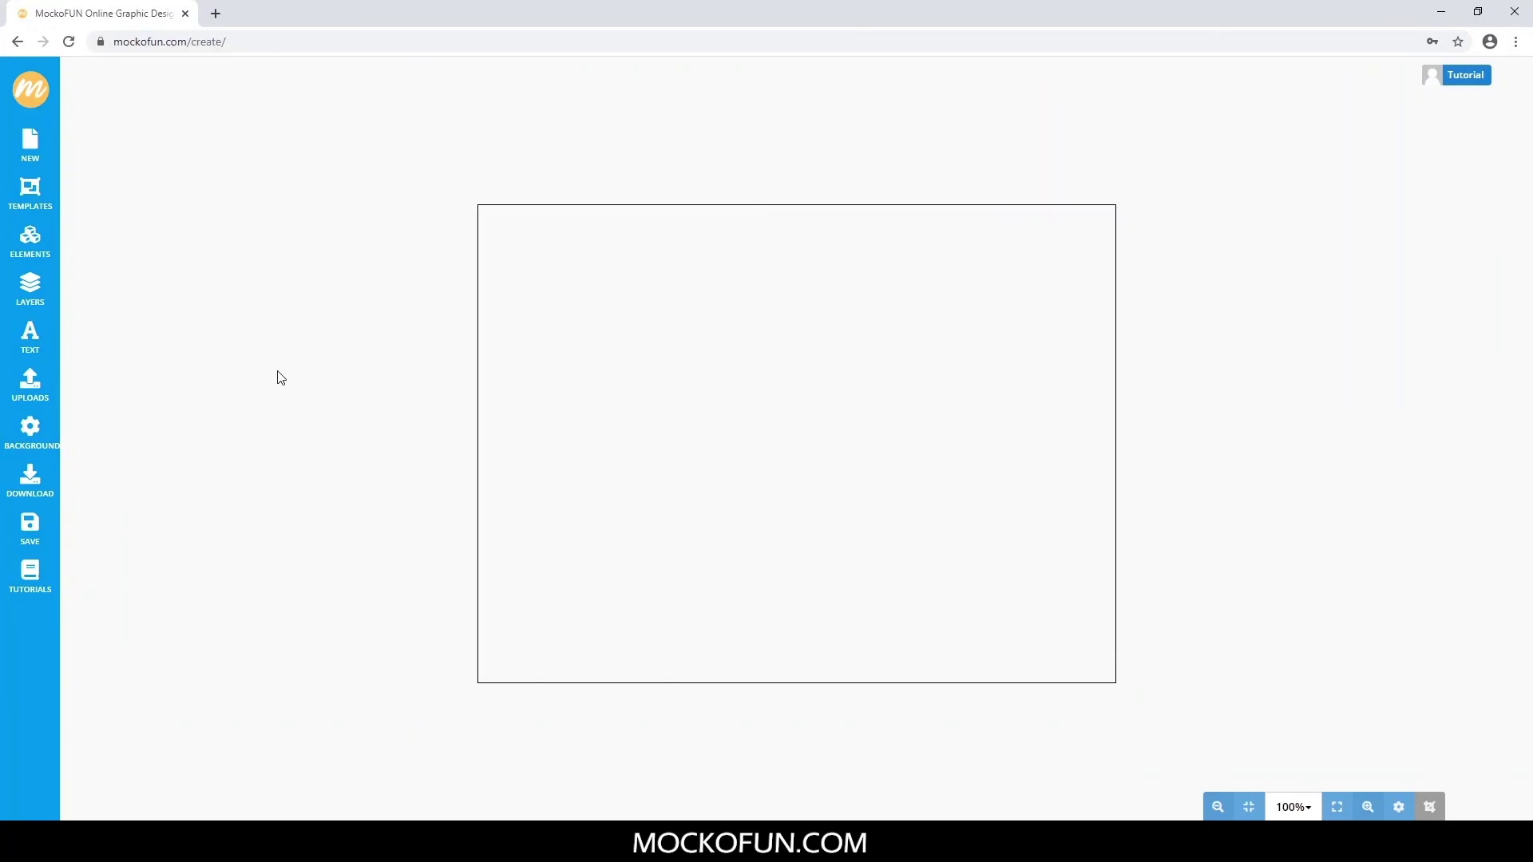
# Add the stock beach photo with palm trees and a wooden boat to the canvas.
pyautogui.click(33, 241)
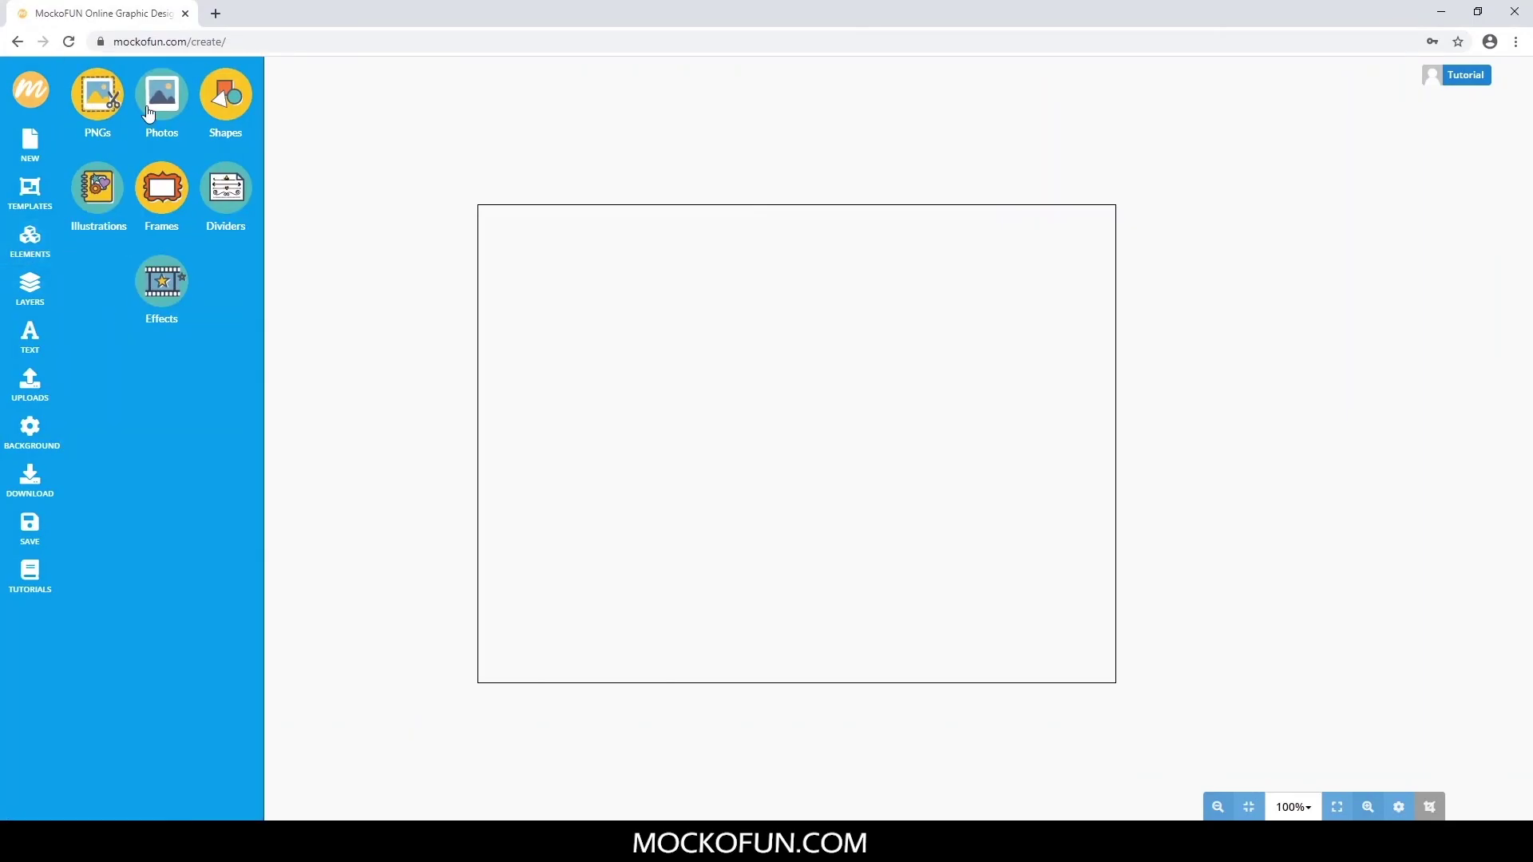
pyautogui.click(146, 107)
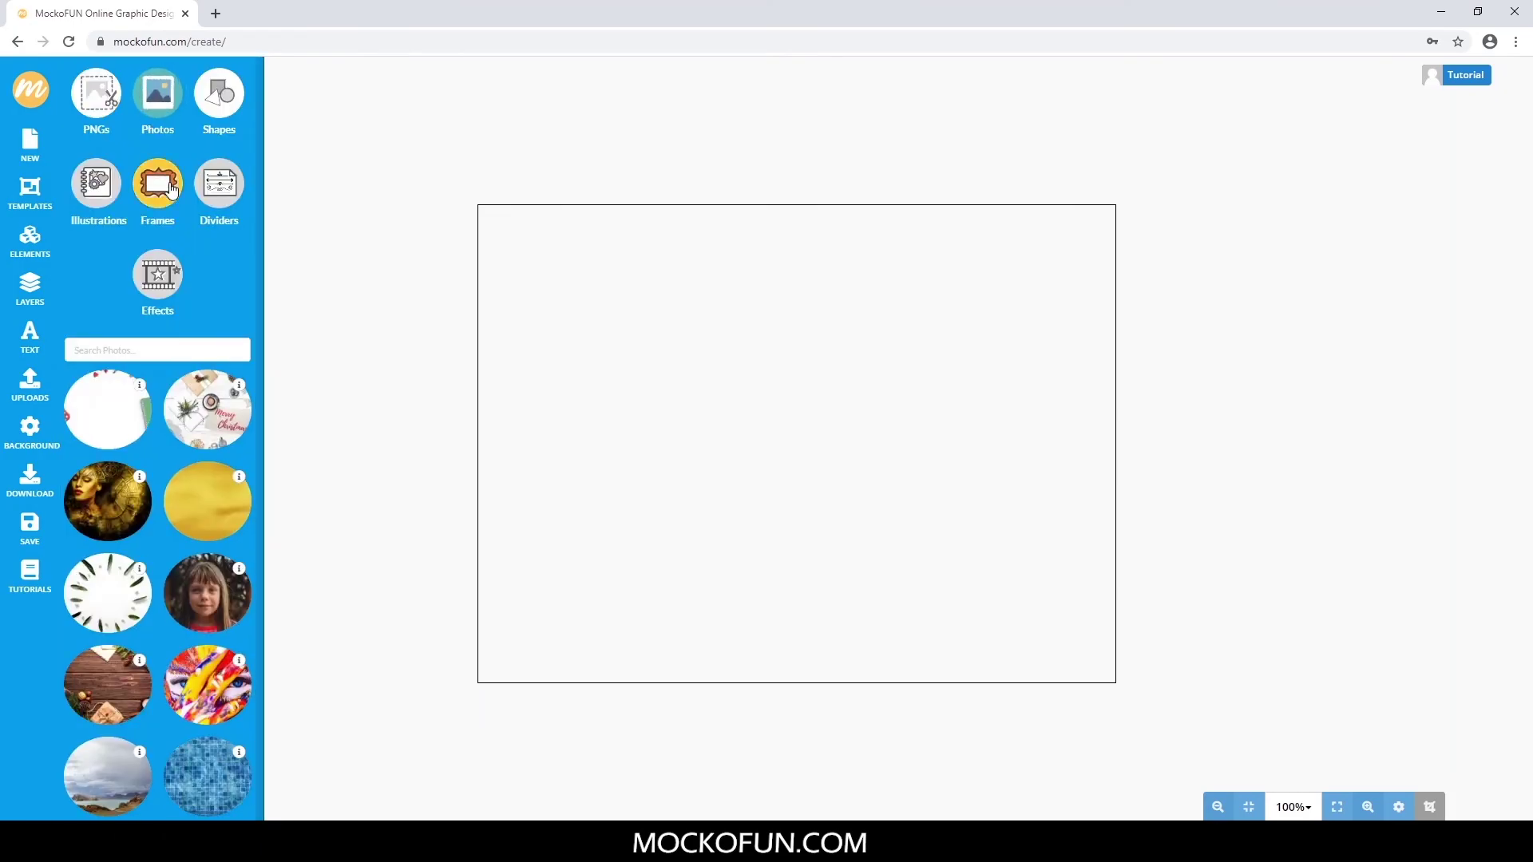
pyautogui.scroll(-6, 170, 202)
pyautogui.scroll(-5, 170, 197)
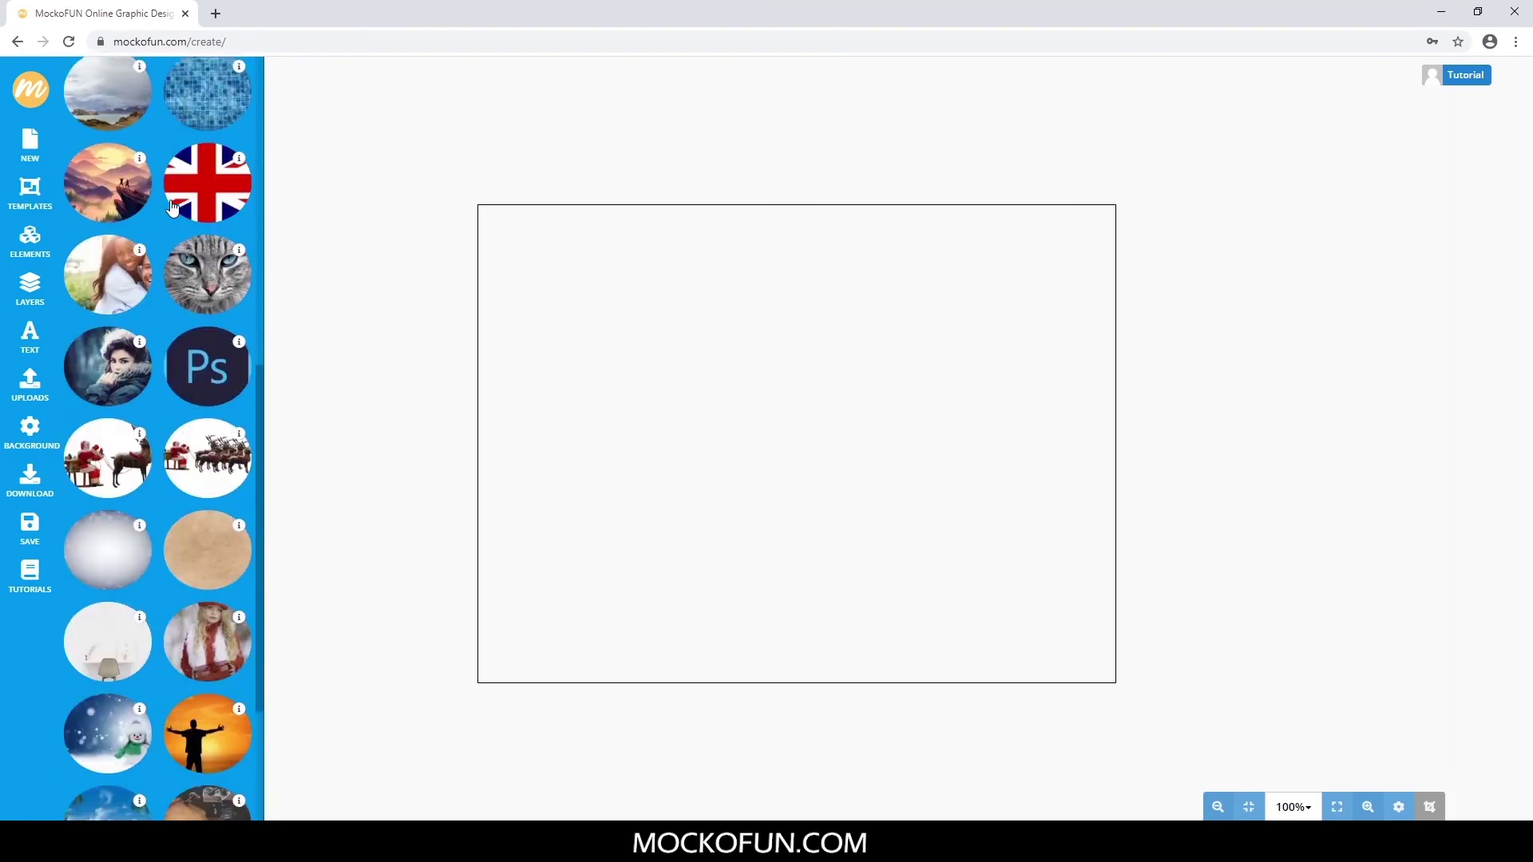
pyautogui.click(95, 607)
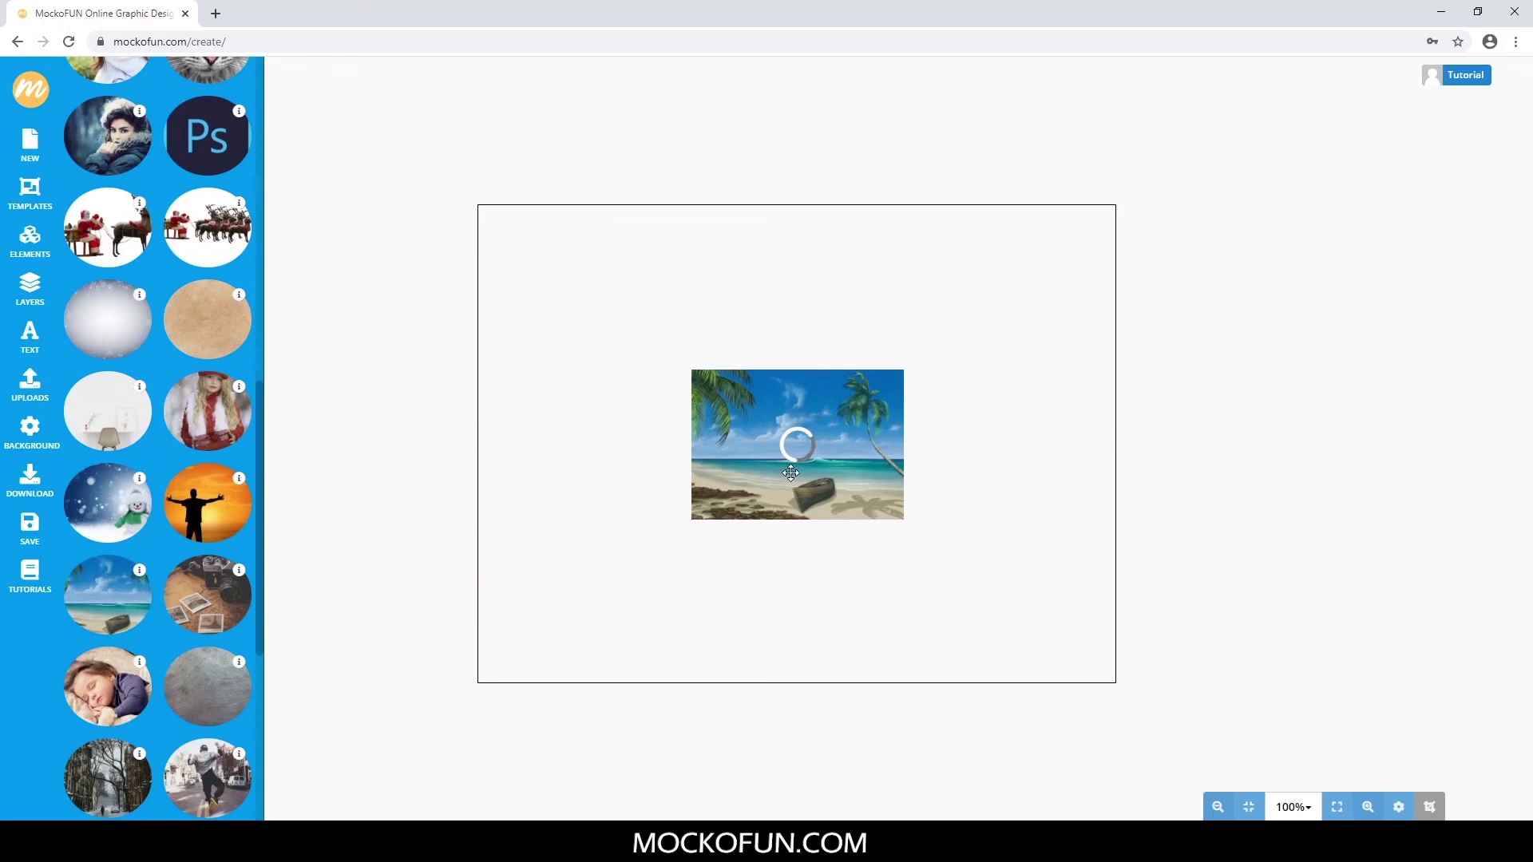
# Enlarge the beach photo to fill most of the canvas and centre it.
pyautogui.click(722, 502)
pyautogui.moveTo(690, 517); pyautogui.dragTo(500, 653)
pyautogui.click(934, 376)
pyautogui.click(883, 388)
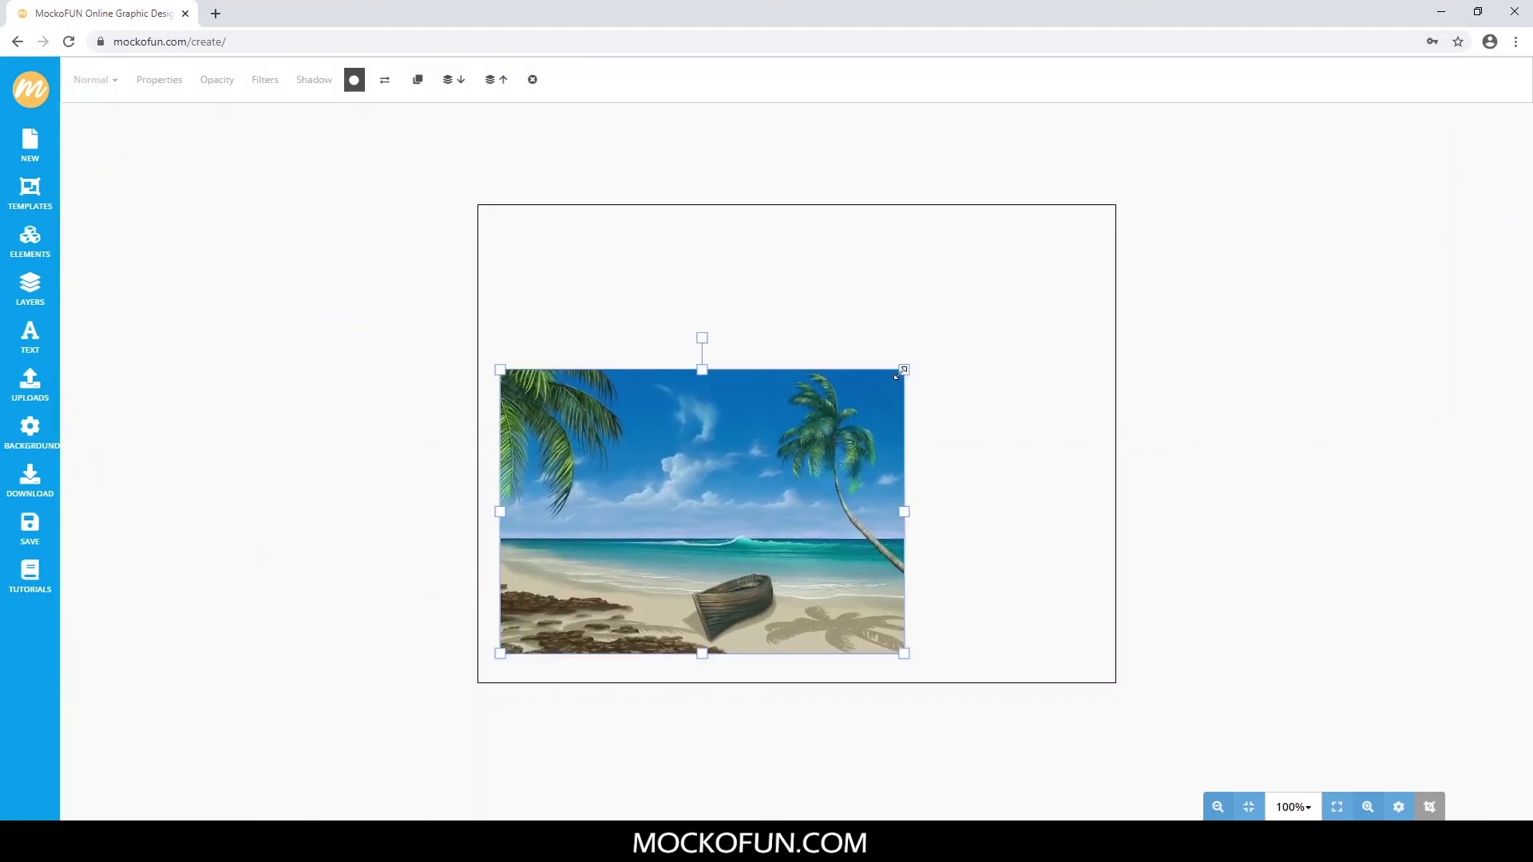
pyautogui.moveTo(903, 370); pyautogui.dragTo(1044, 288)
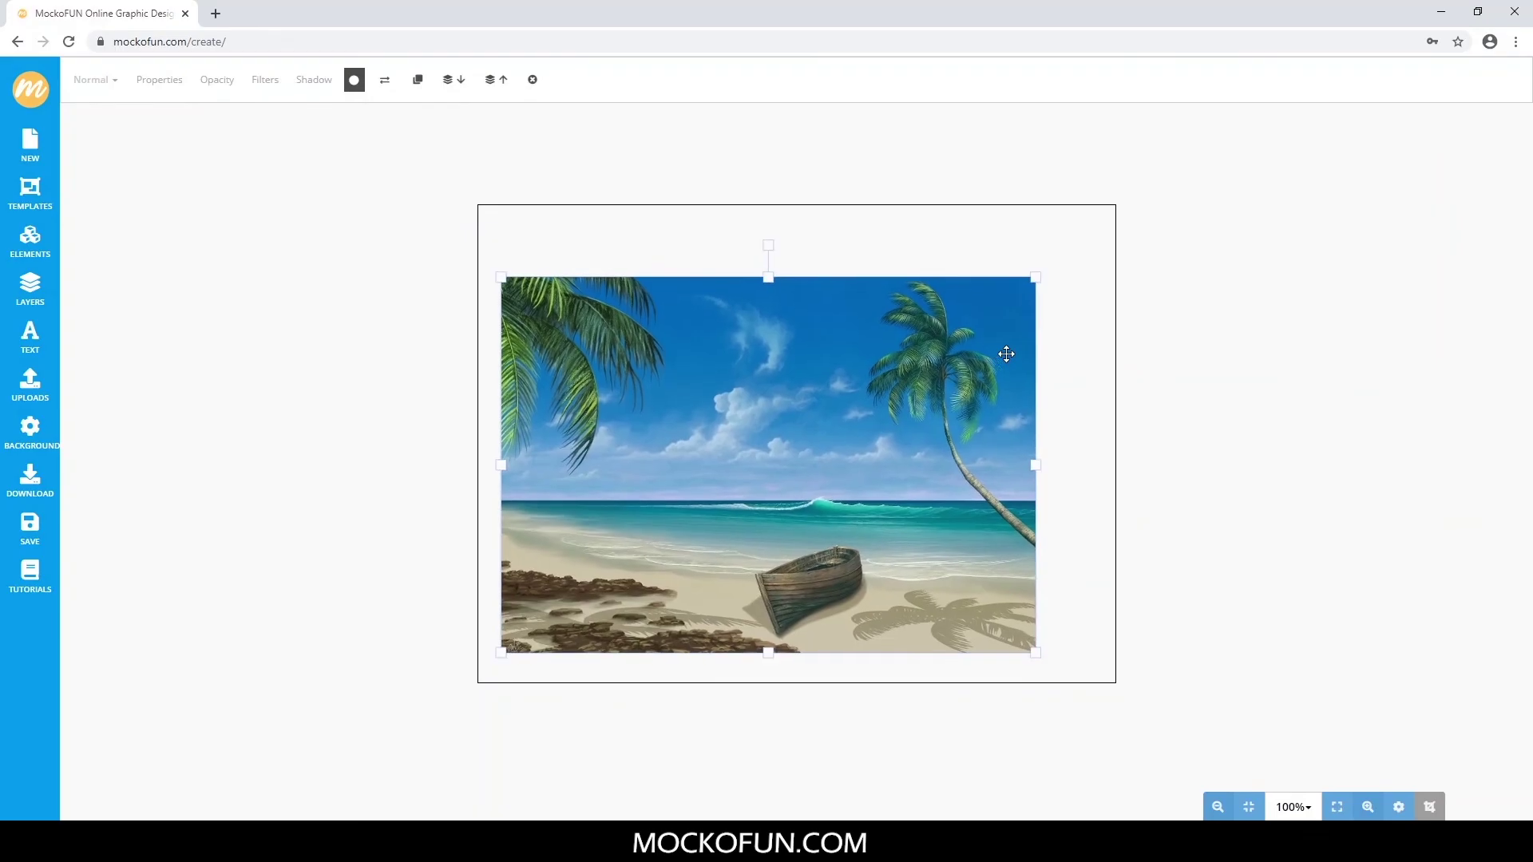
pyautogui.moveTo(1002, 352); pyautogui.dragTo(1027, 337)
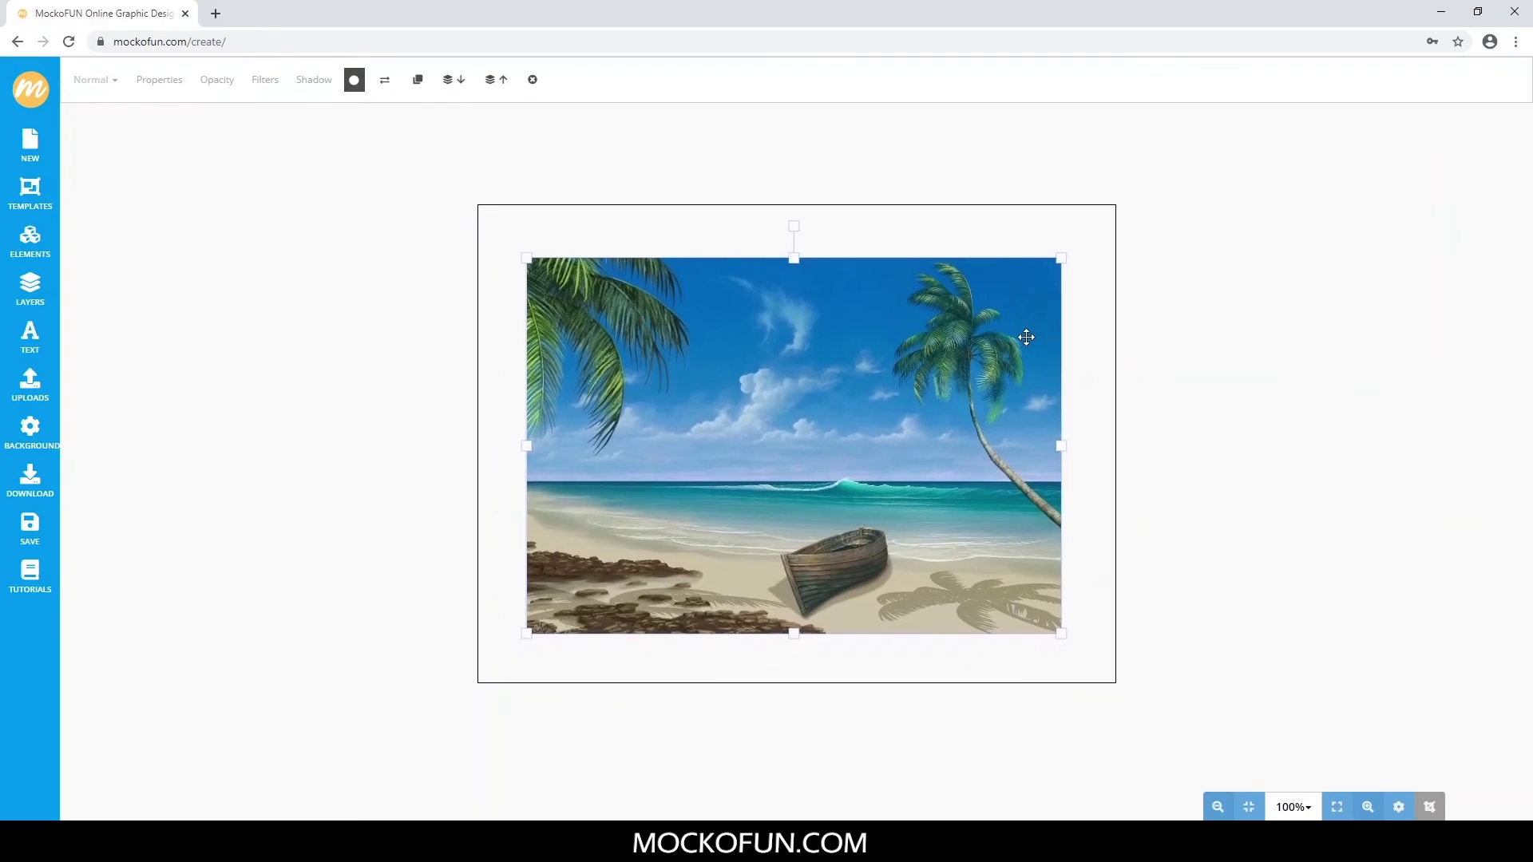
pyautogui.click(1177, 391)
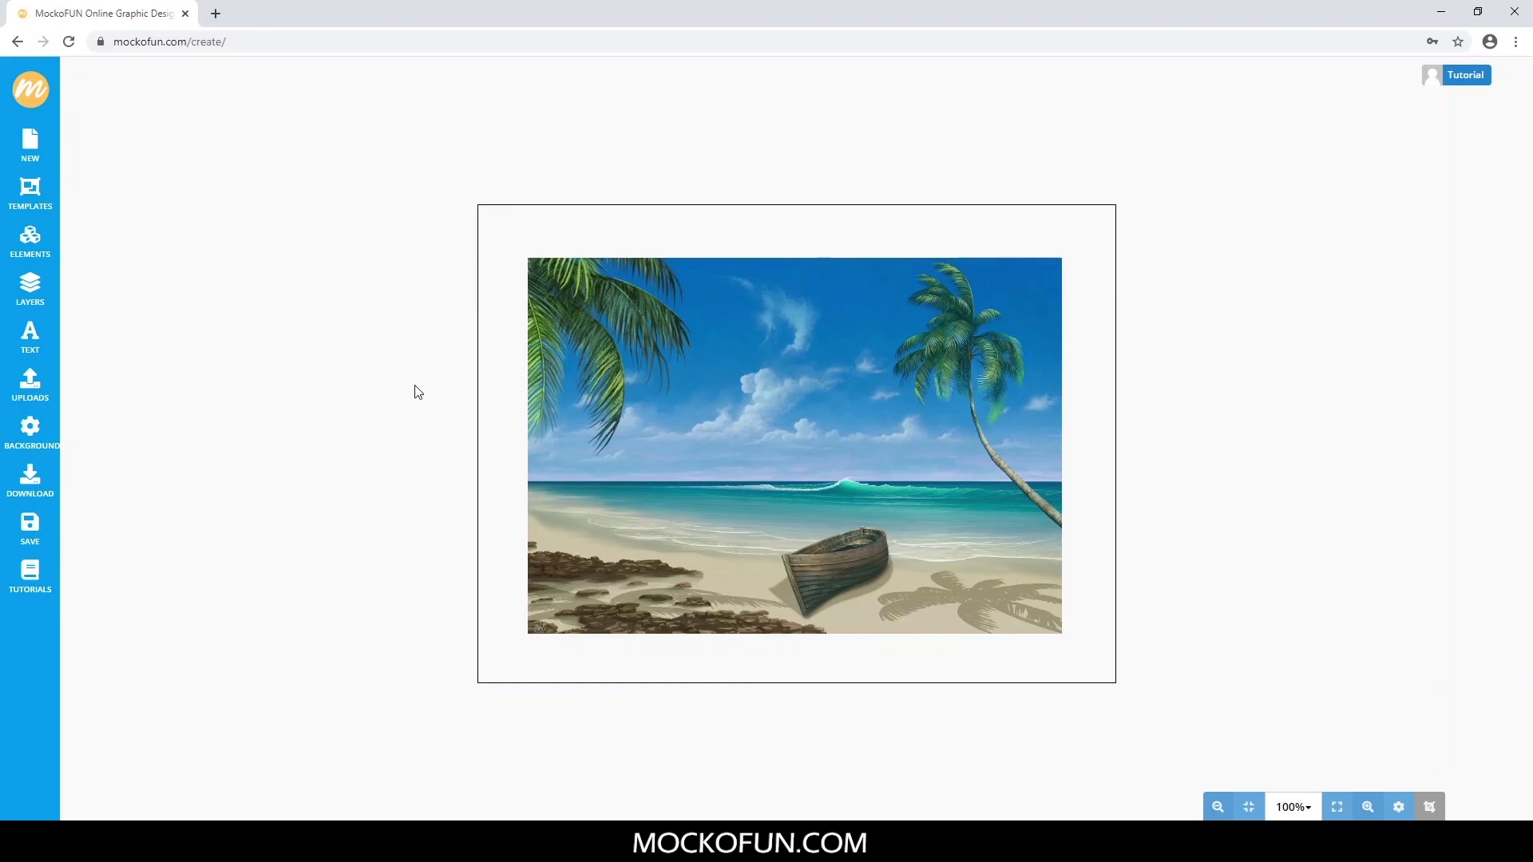
# Add a Simple Text single-line text over the beach photo reading MASK.
pyautogui.click(56, 352)
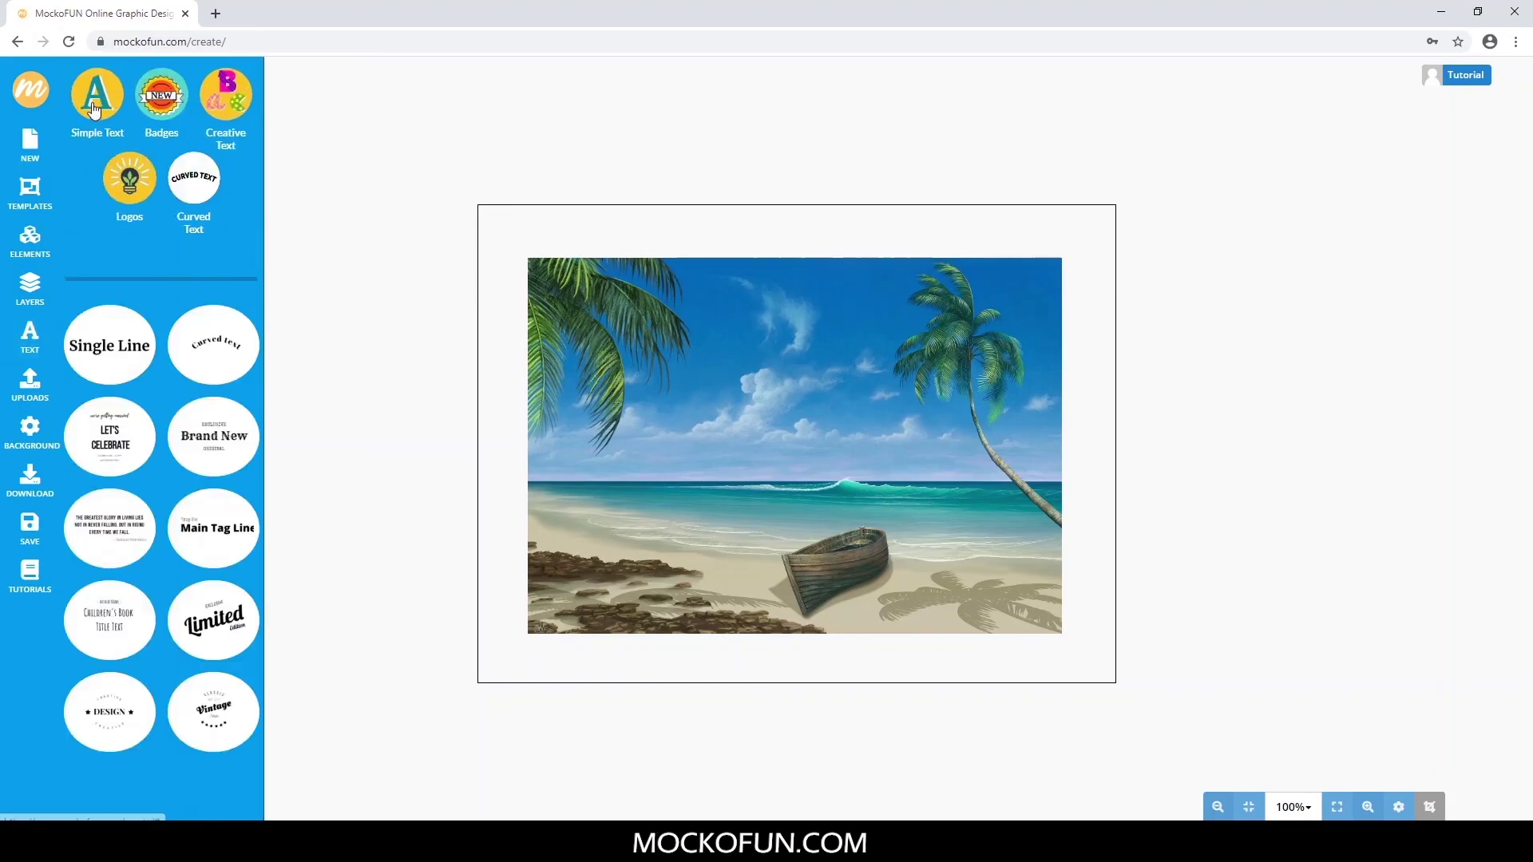
pyautogui.click(94, 107)
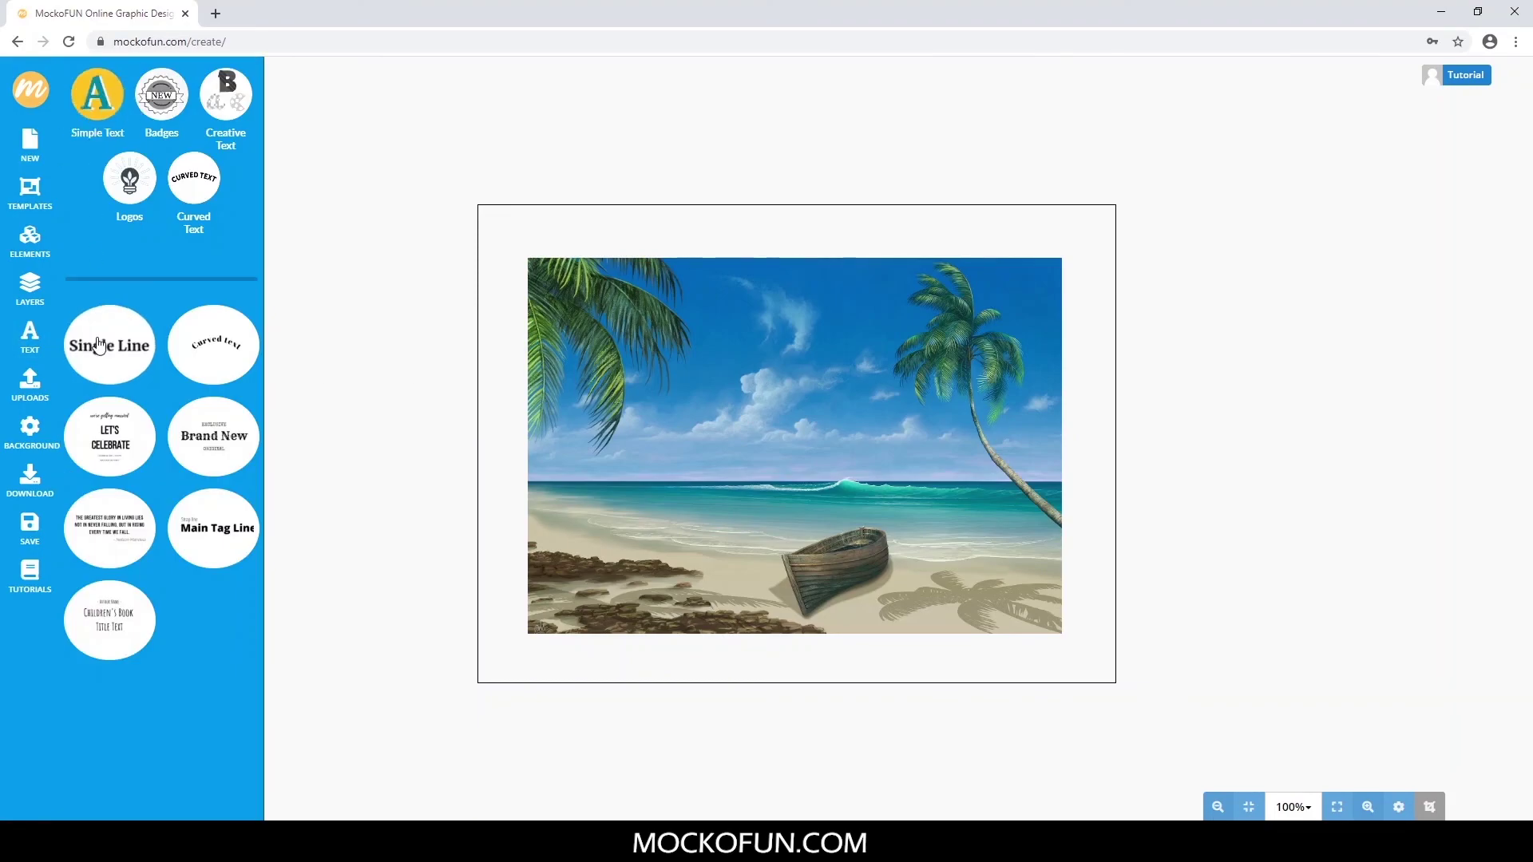
pyautogui.click(98, 345)
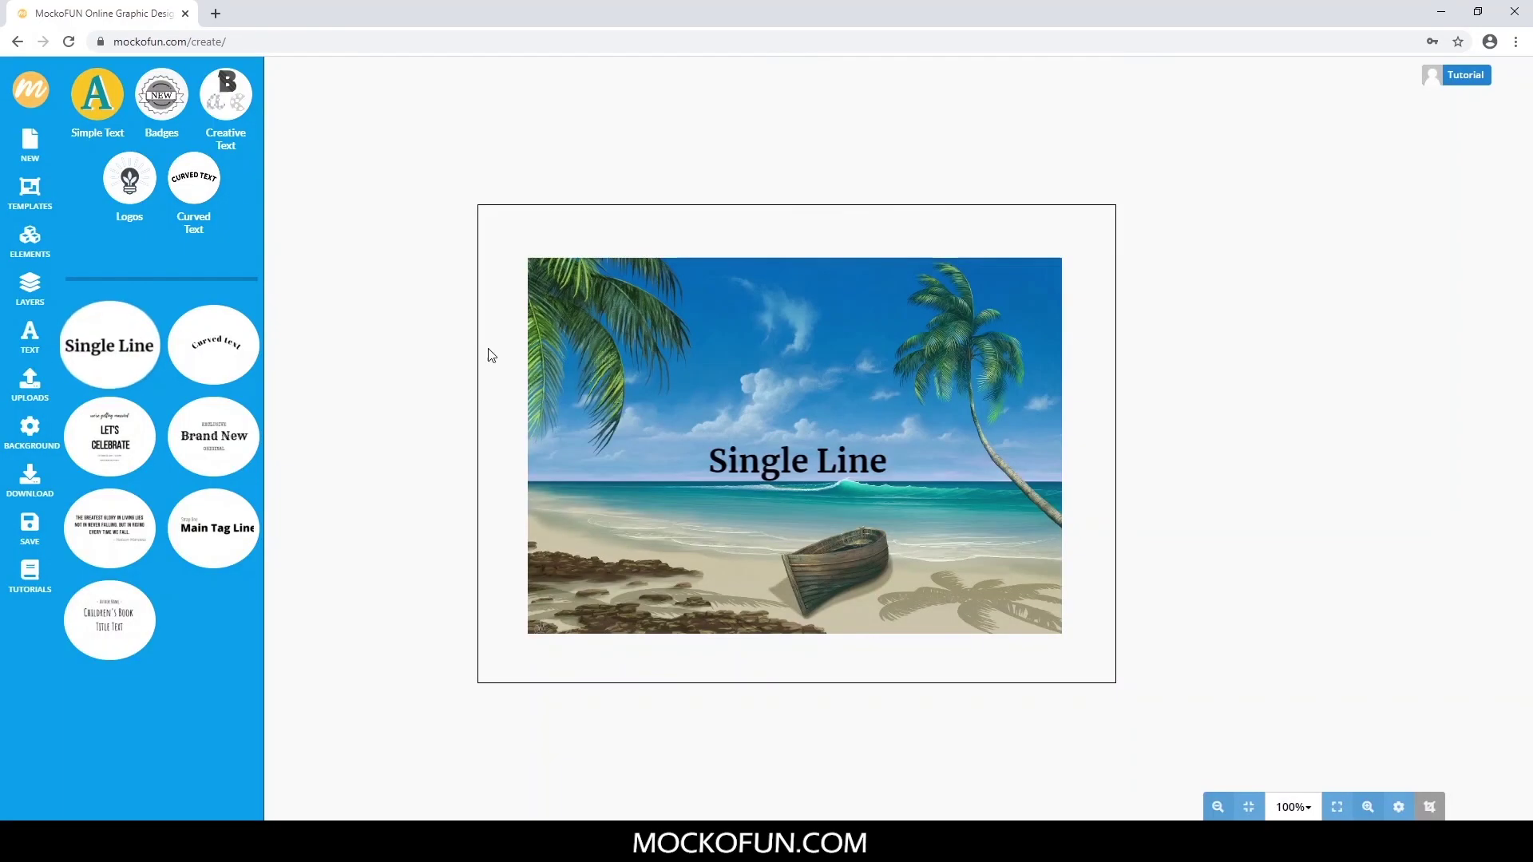
pyautogui.click(771, 462)
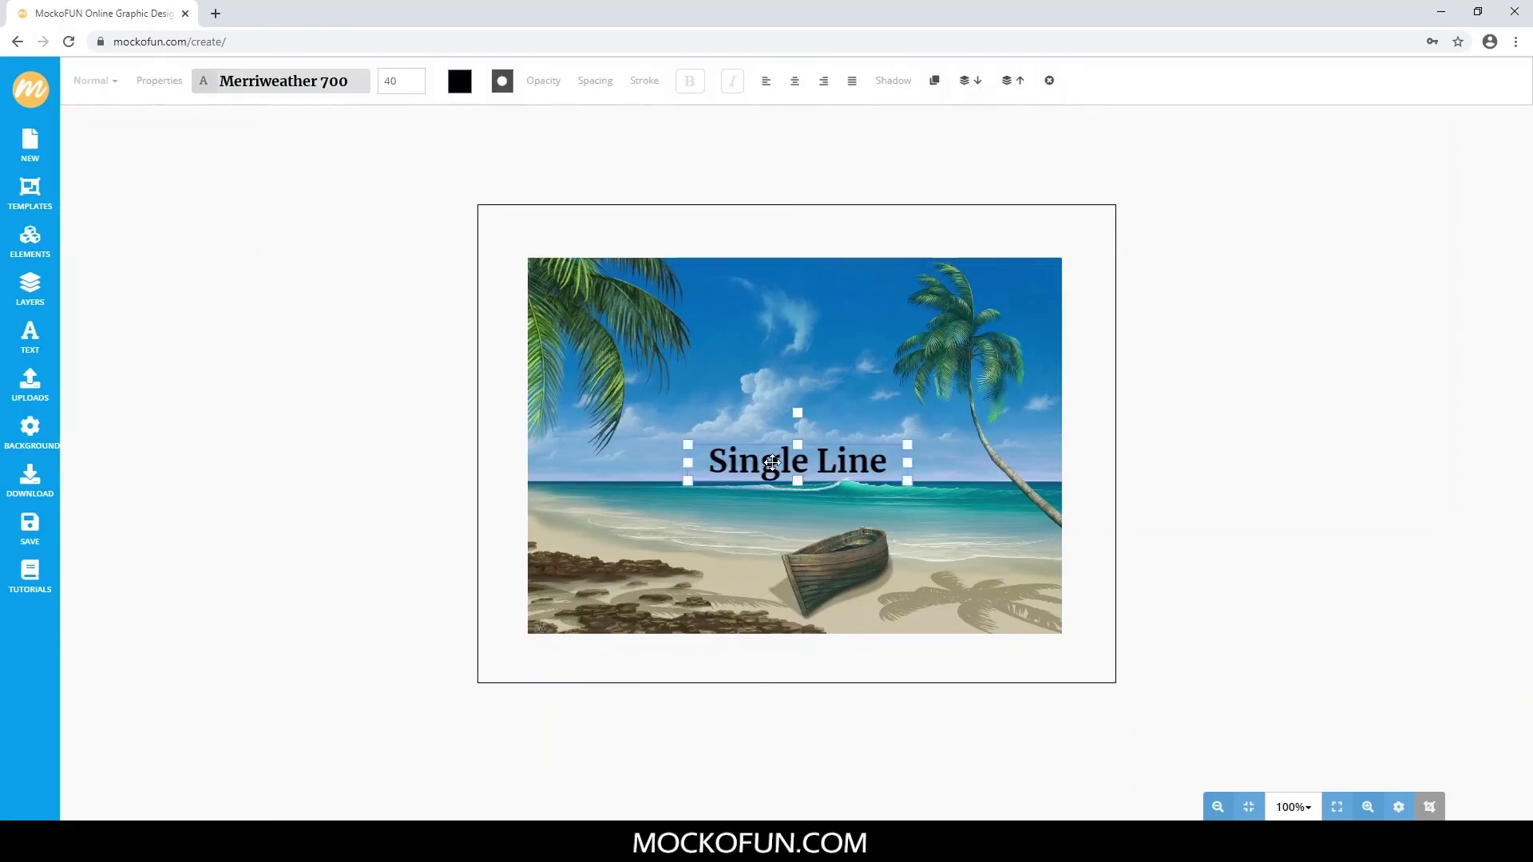
pyautogui.doubleClick(772, 462)
pyautogui.hotkey('ctrl', 'a')
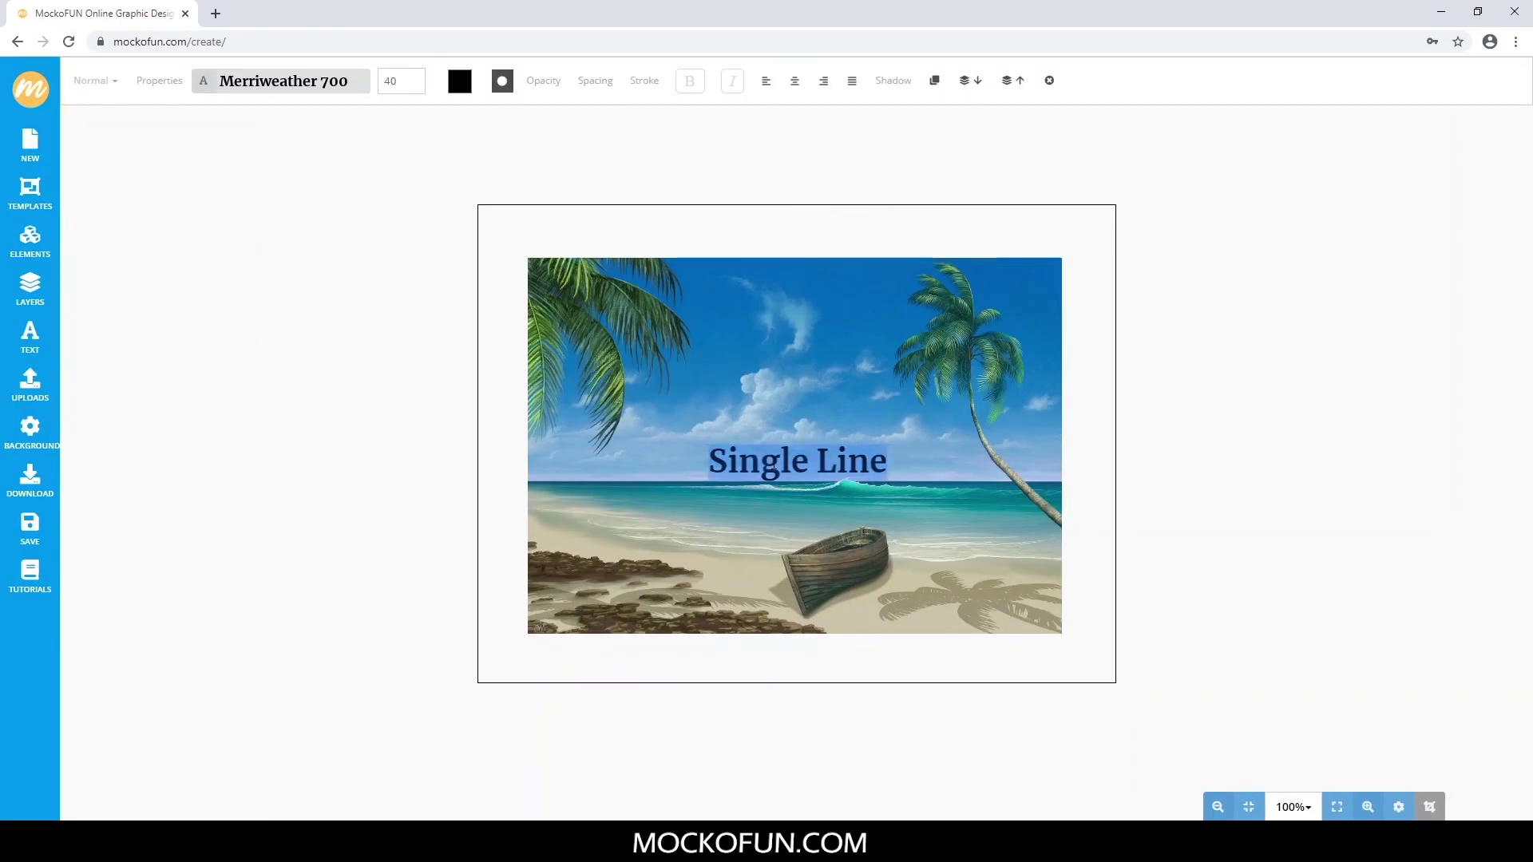
pyautogui.write('MASK')
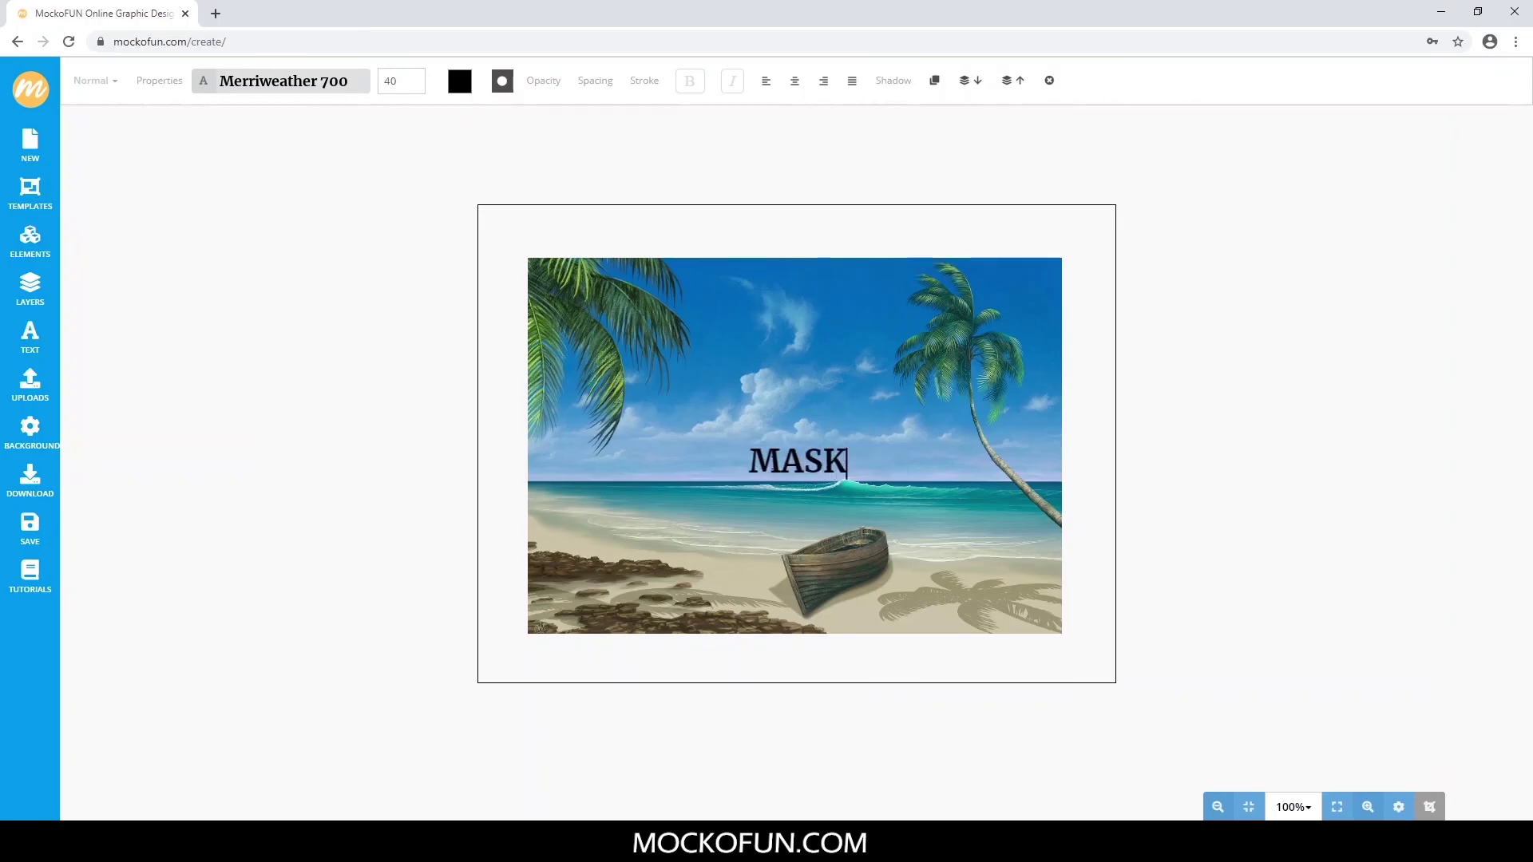
pyautogui.hotkey('ctrl', 'a')
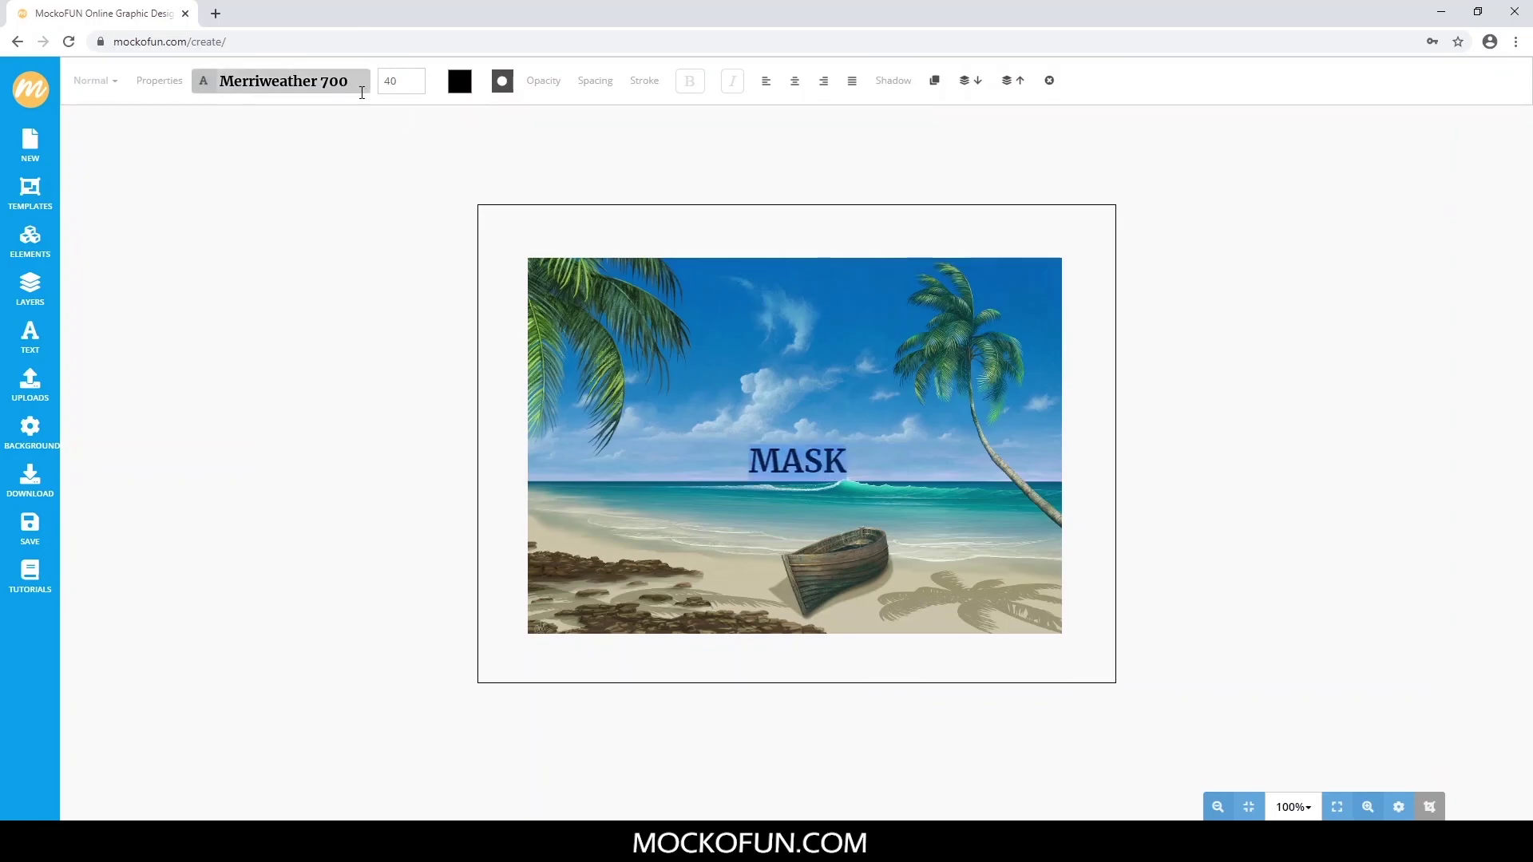
# Change the MASK text's font to Montserrat 900.
pyautogui.click(361, 92)
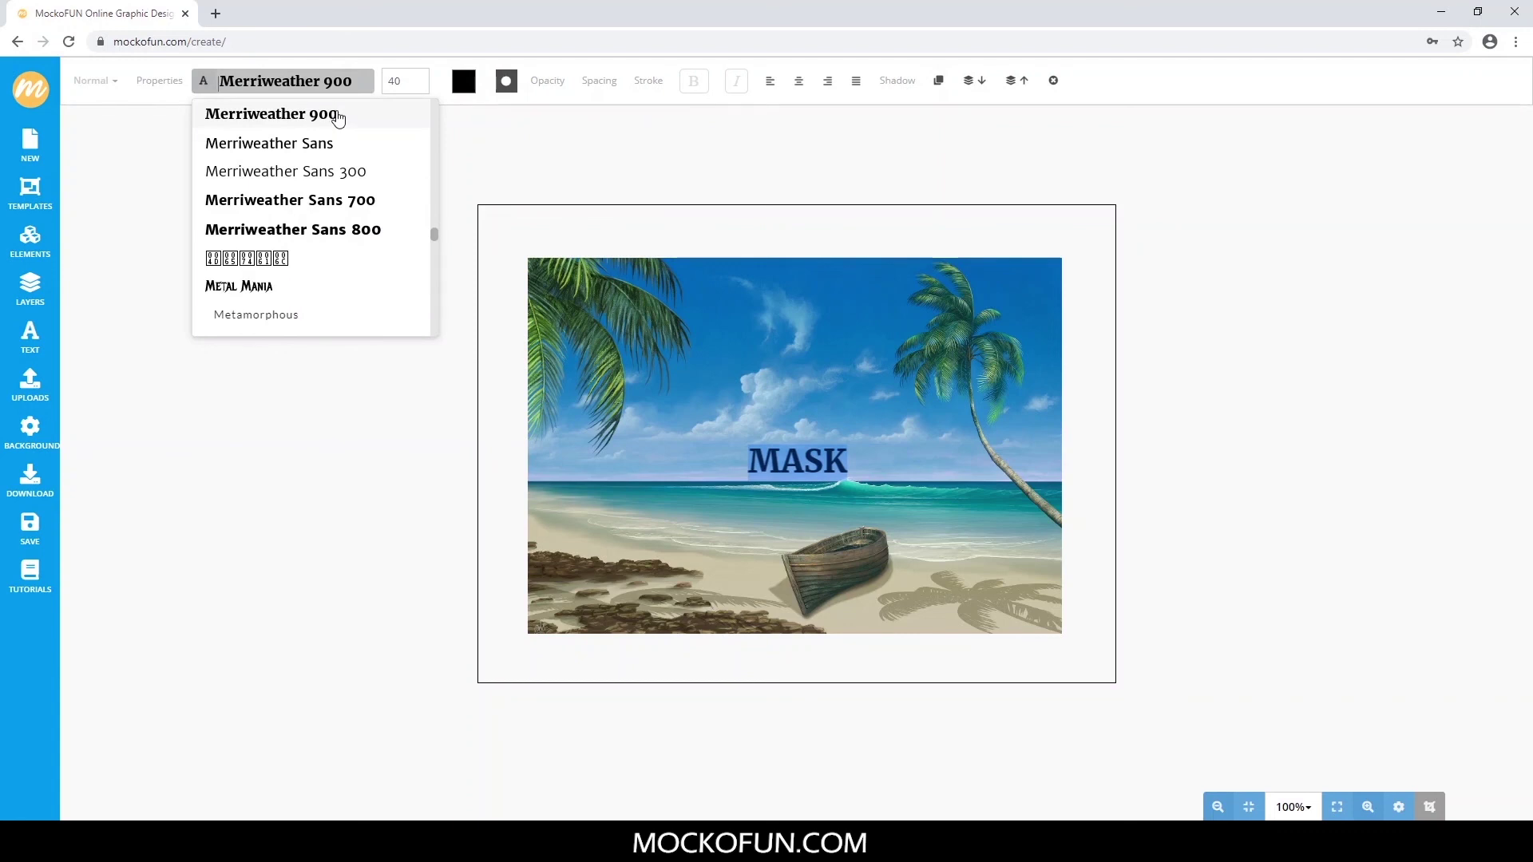
pyautogui.scroll(-6, 336, 124)
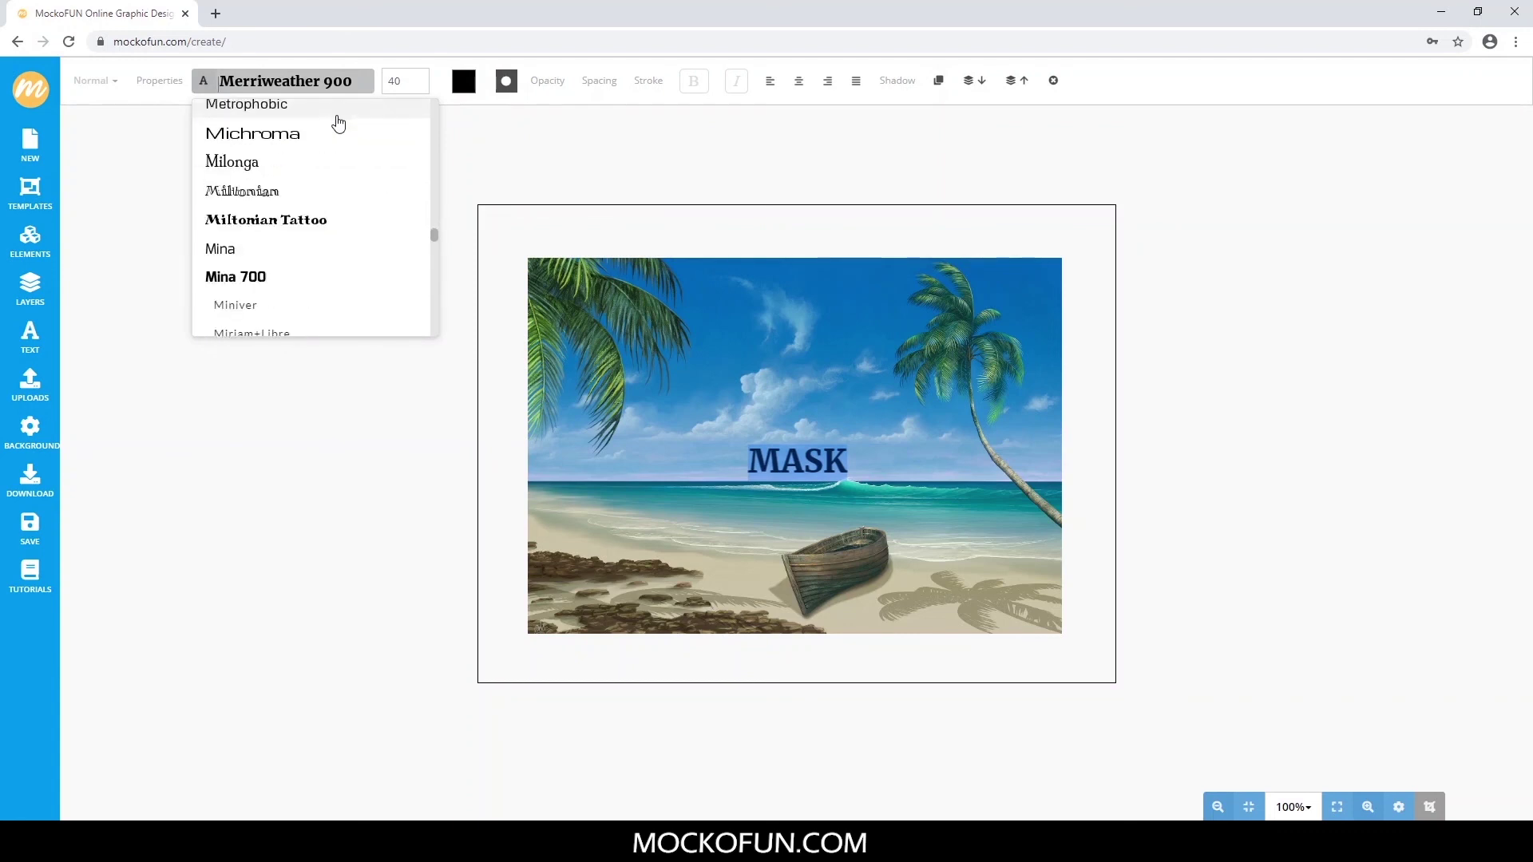
pyautogui.scroll(-4, 336, 132)
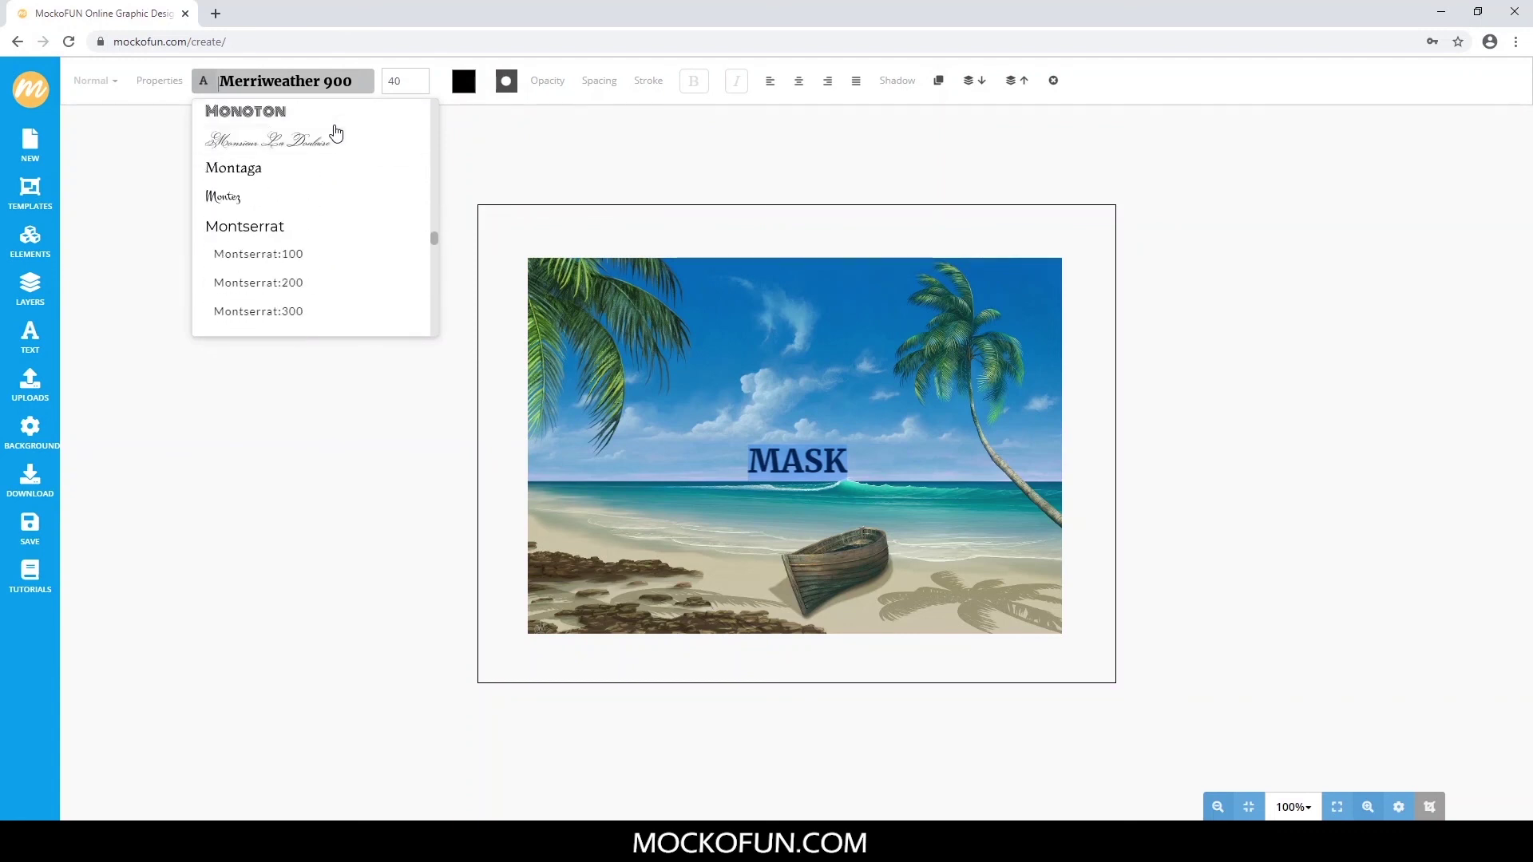
pyautogui.scroll(-3, 336, 237)
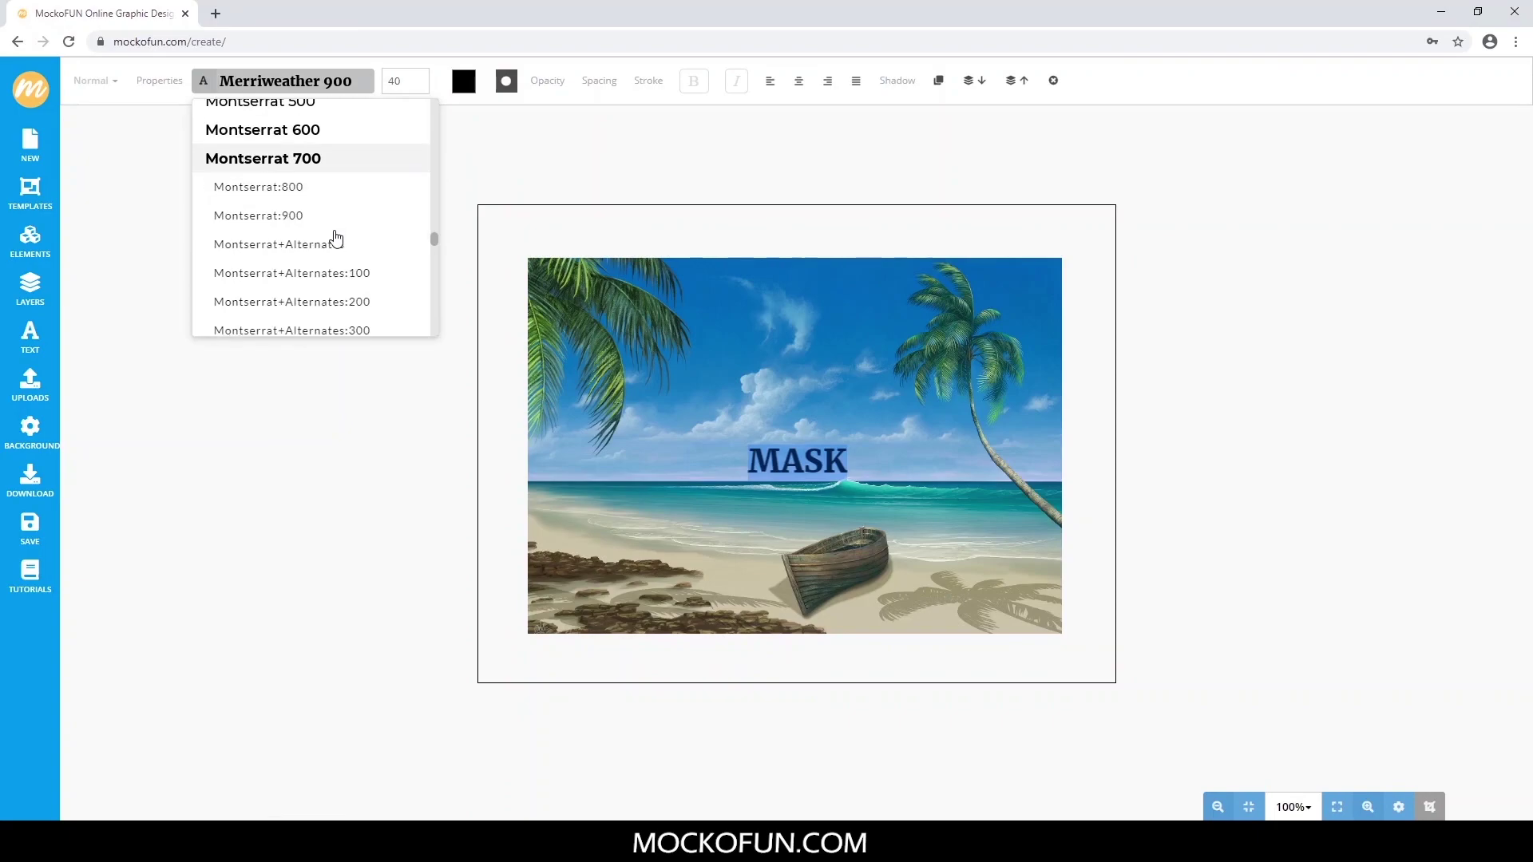
pyautogui.click(328, 227)
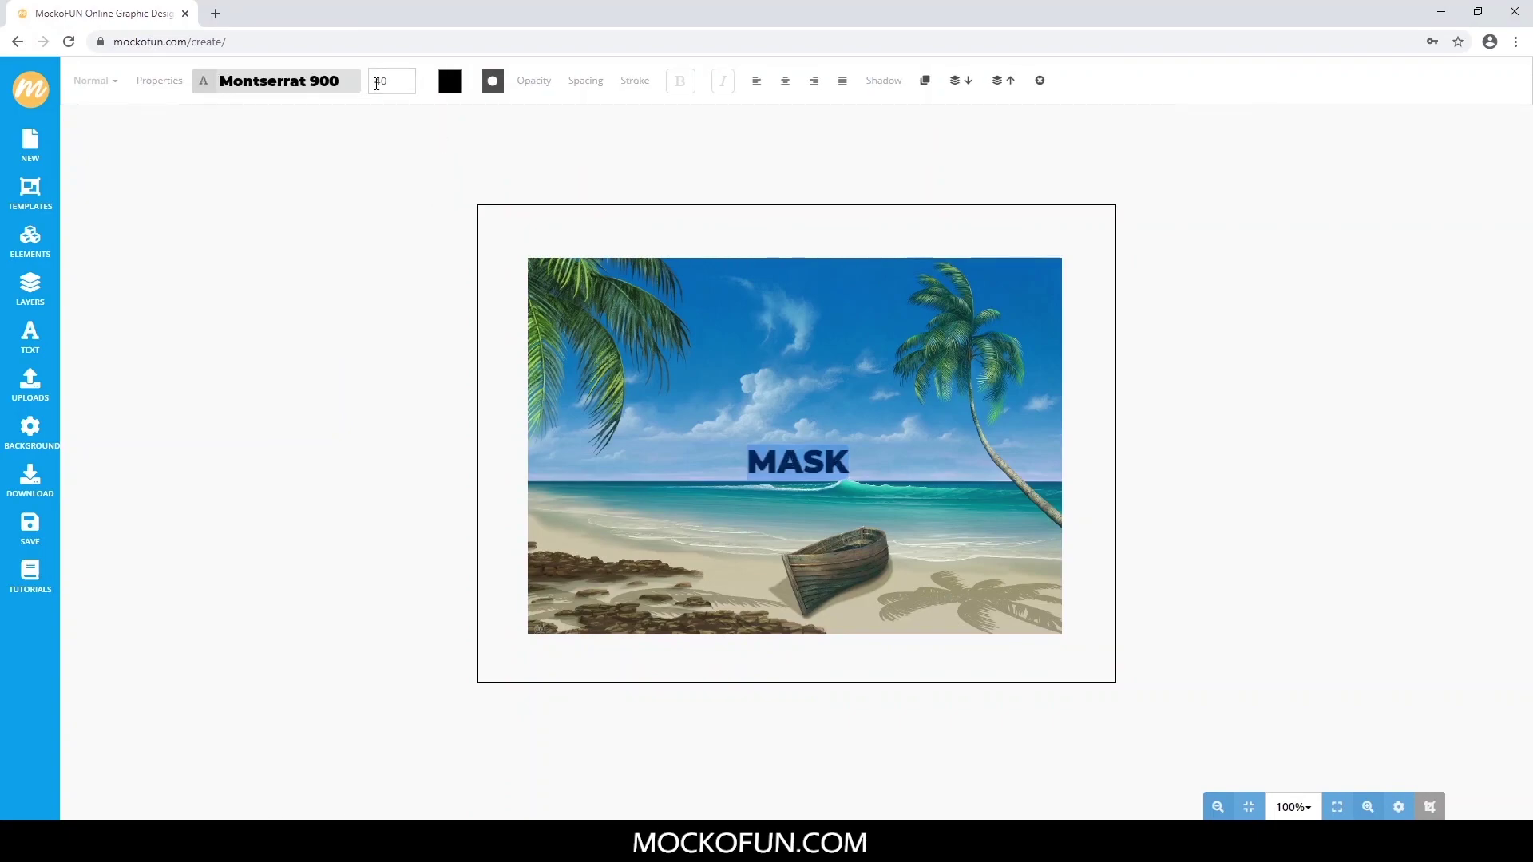
# Set the text size to 240, retype MASK, and move it across the beach image's middle.
pyautogui.write('4')
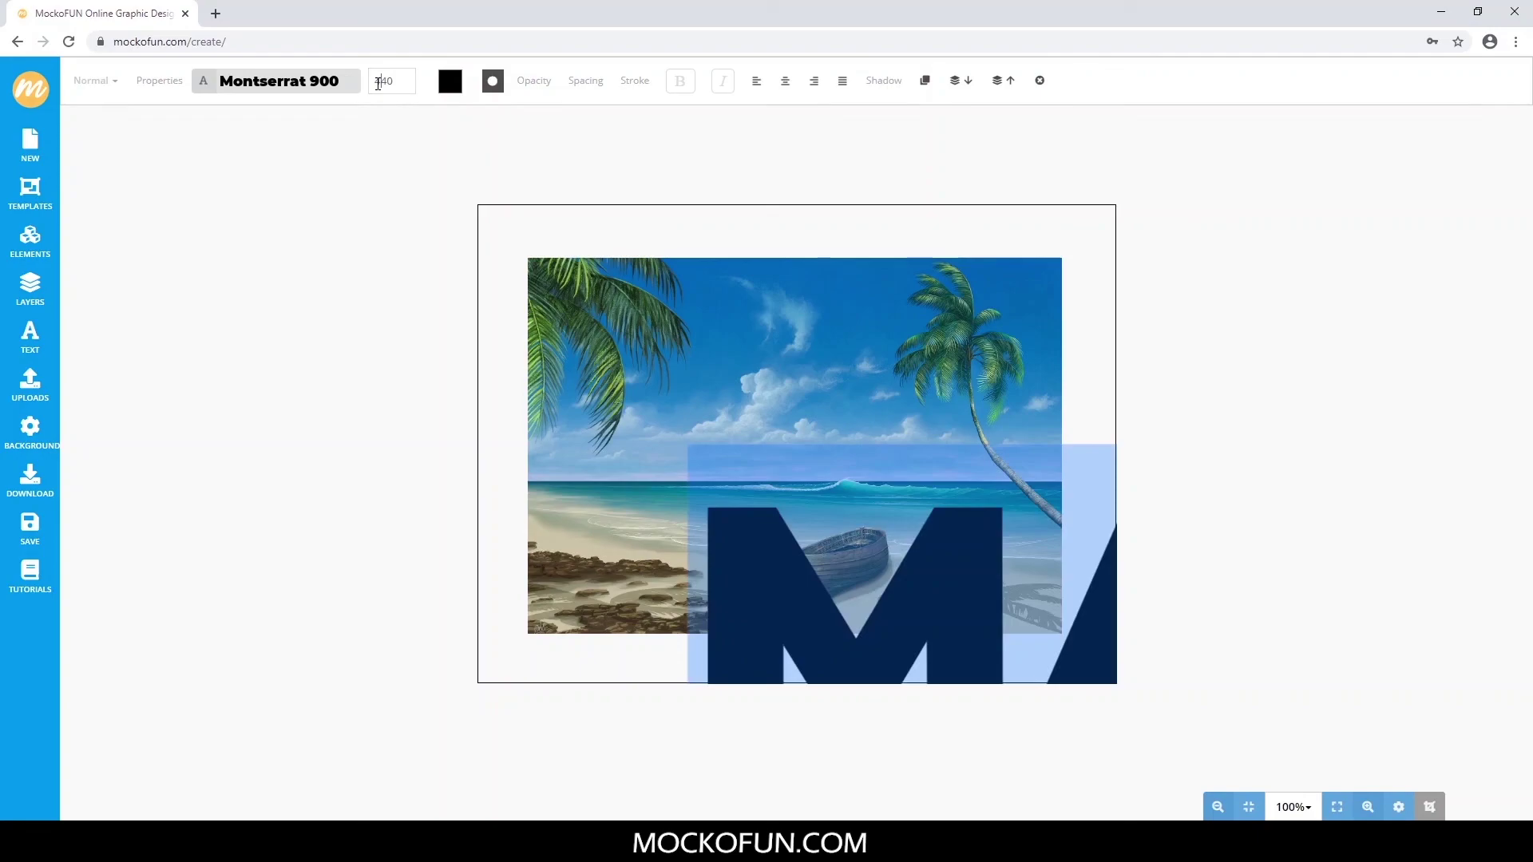
pyautogui.press('BackSpace')
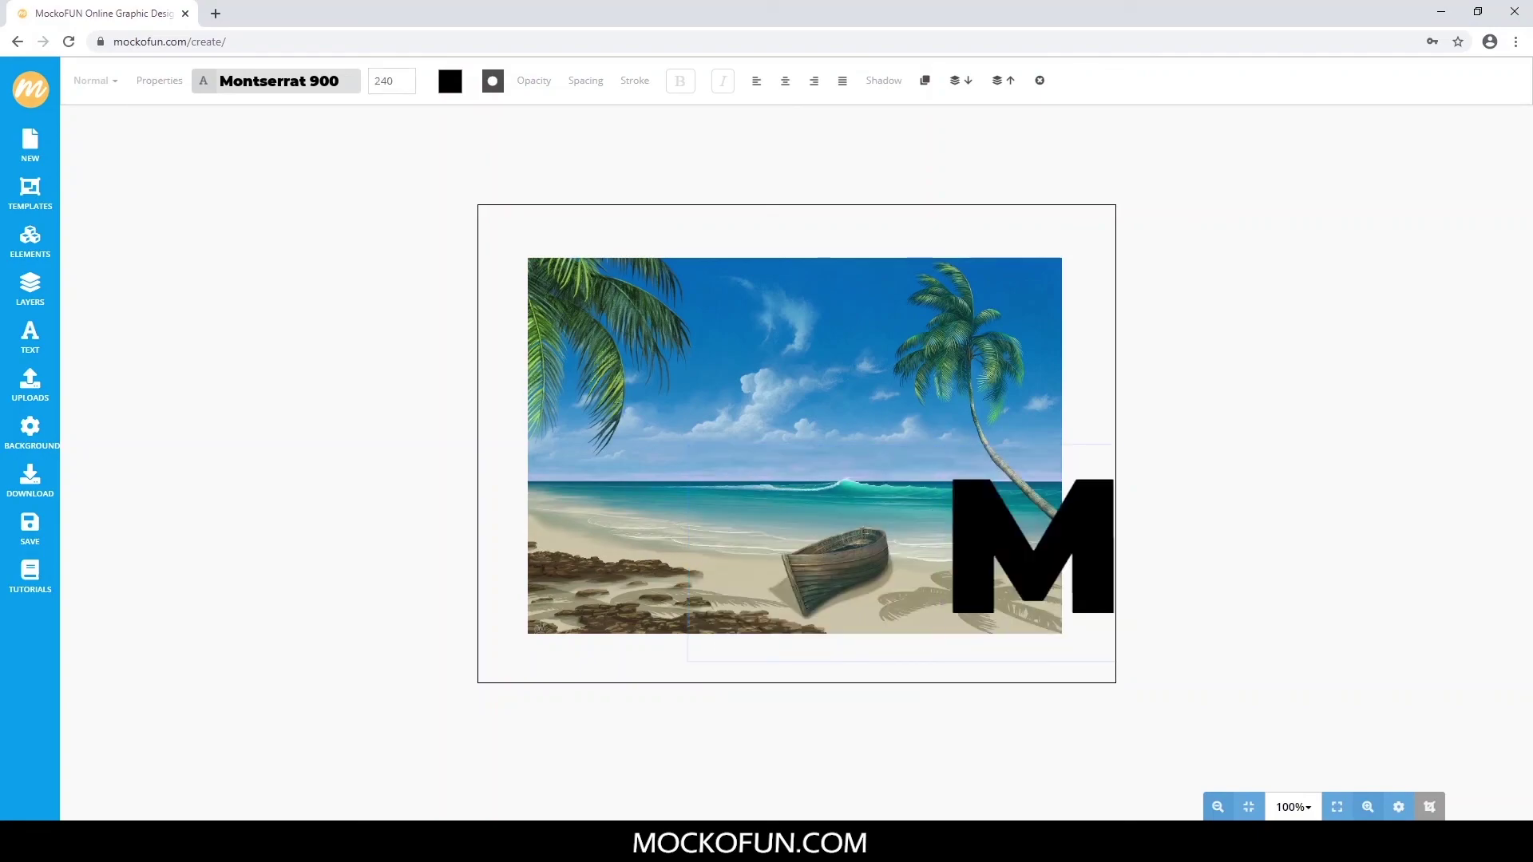
pyautogui.hotkey('ctrl', 'a')
pyautogui.write('MASK')
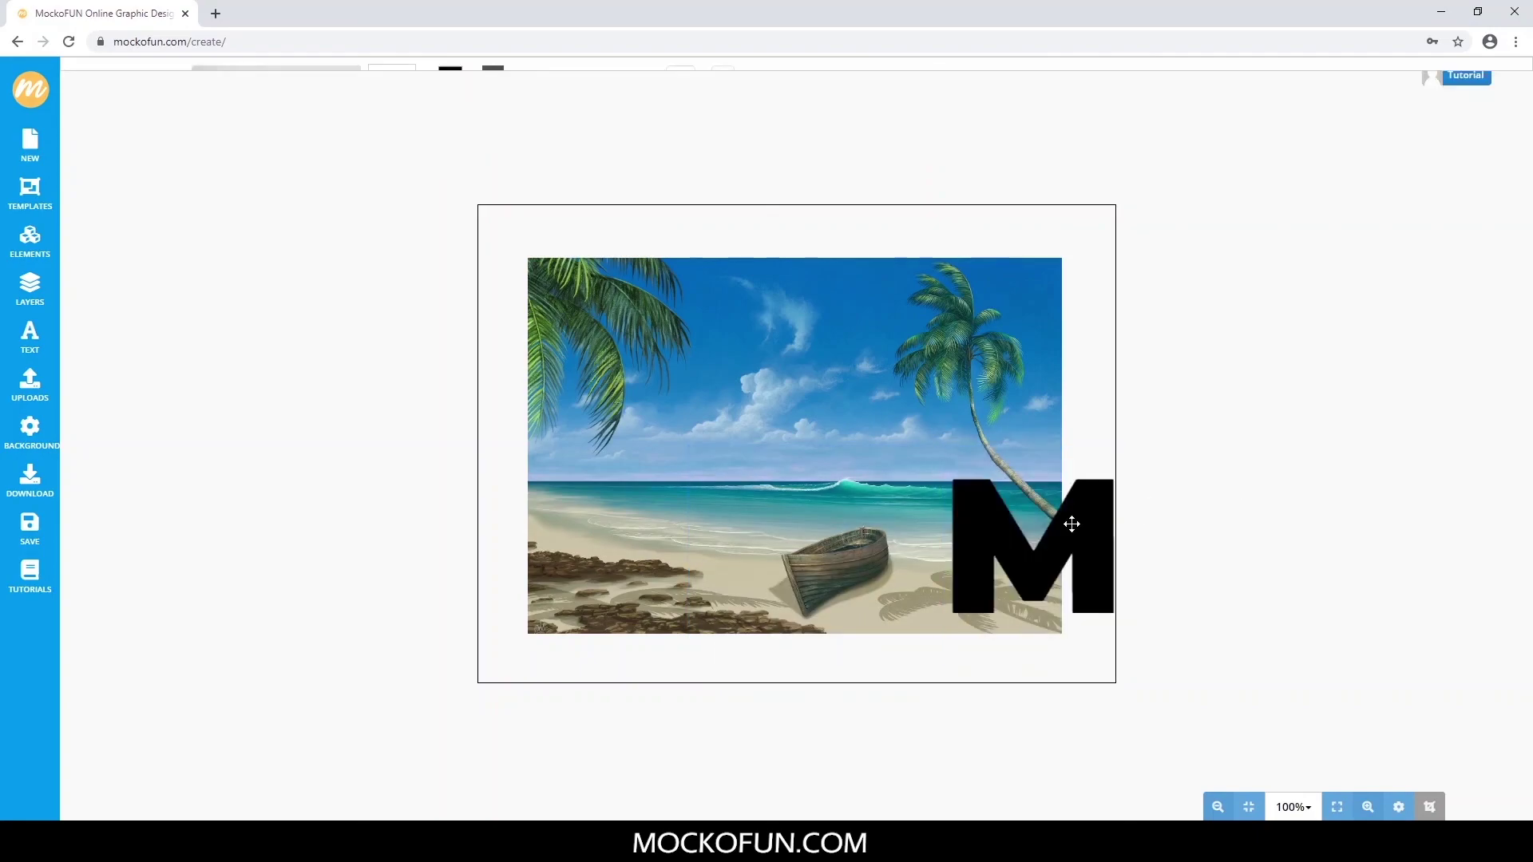
pyautogui.moveTo(750, 463); pyautogui.dragTo(615, 420)
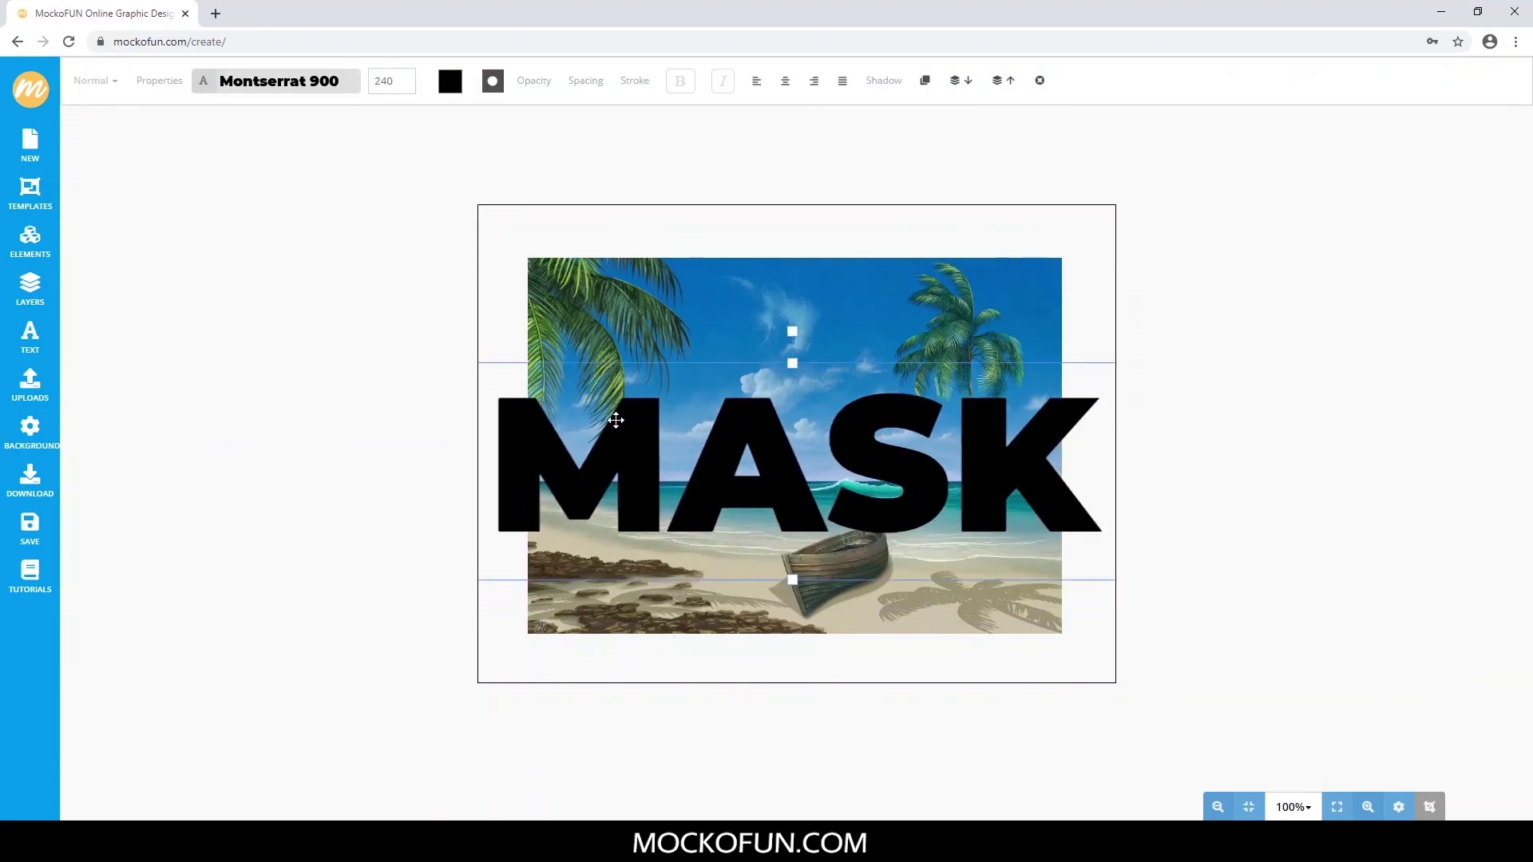
# Enlarge the beach photo by dragging its opposite corners outward.
pyautogui.click(797, 316)
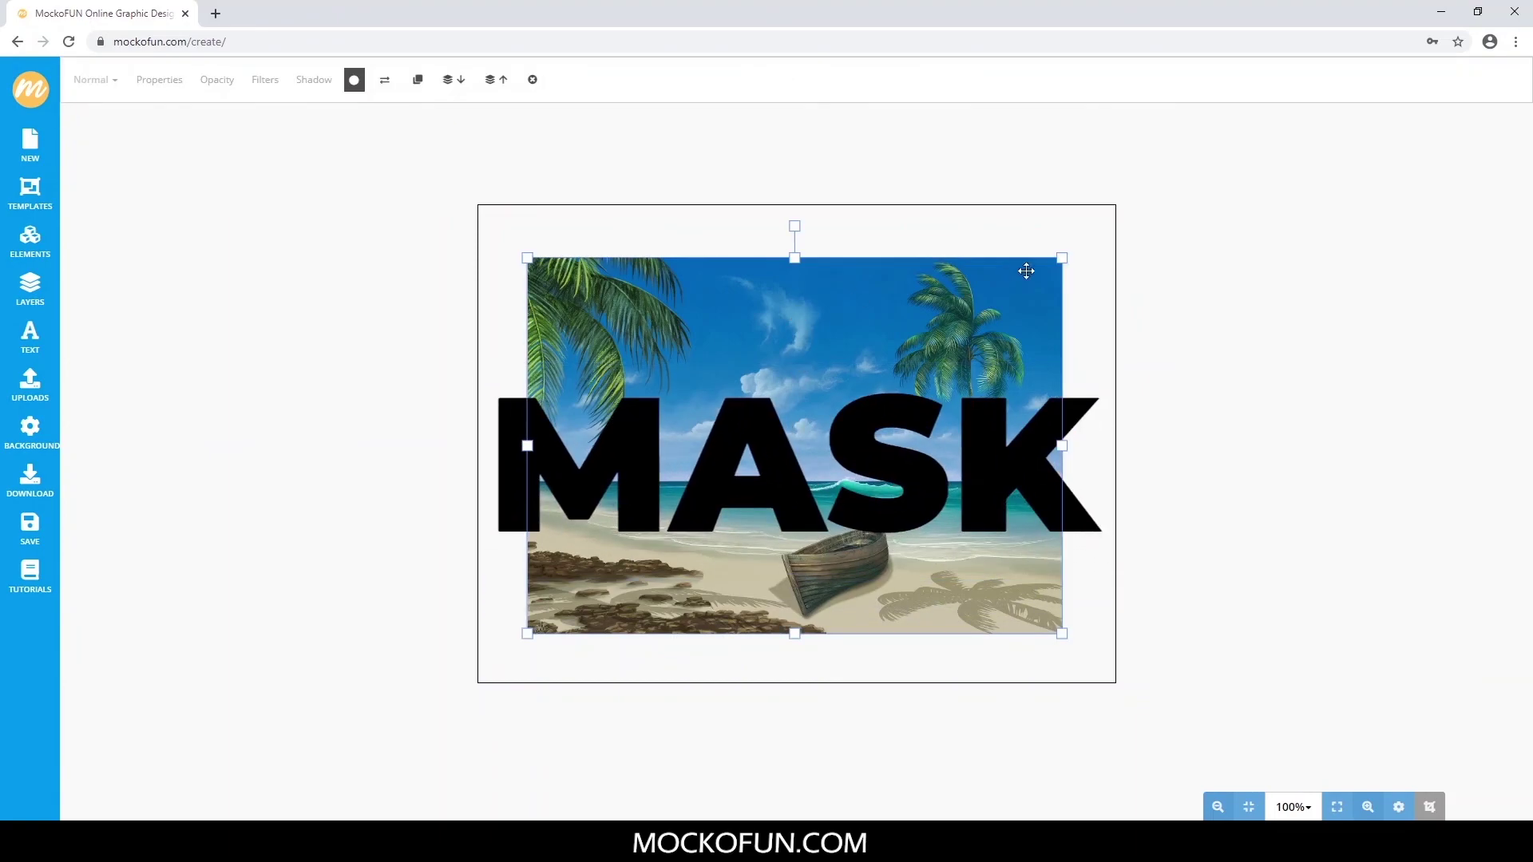
pyautogui.moveTo(1064, 257); pyautogui.dragTo(1104, 230)
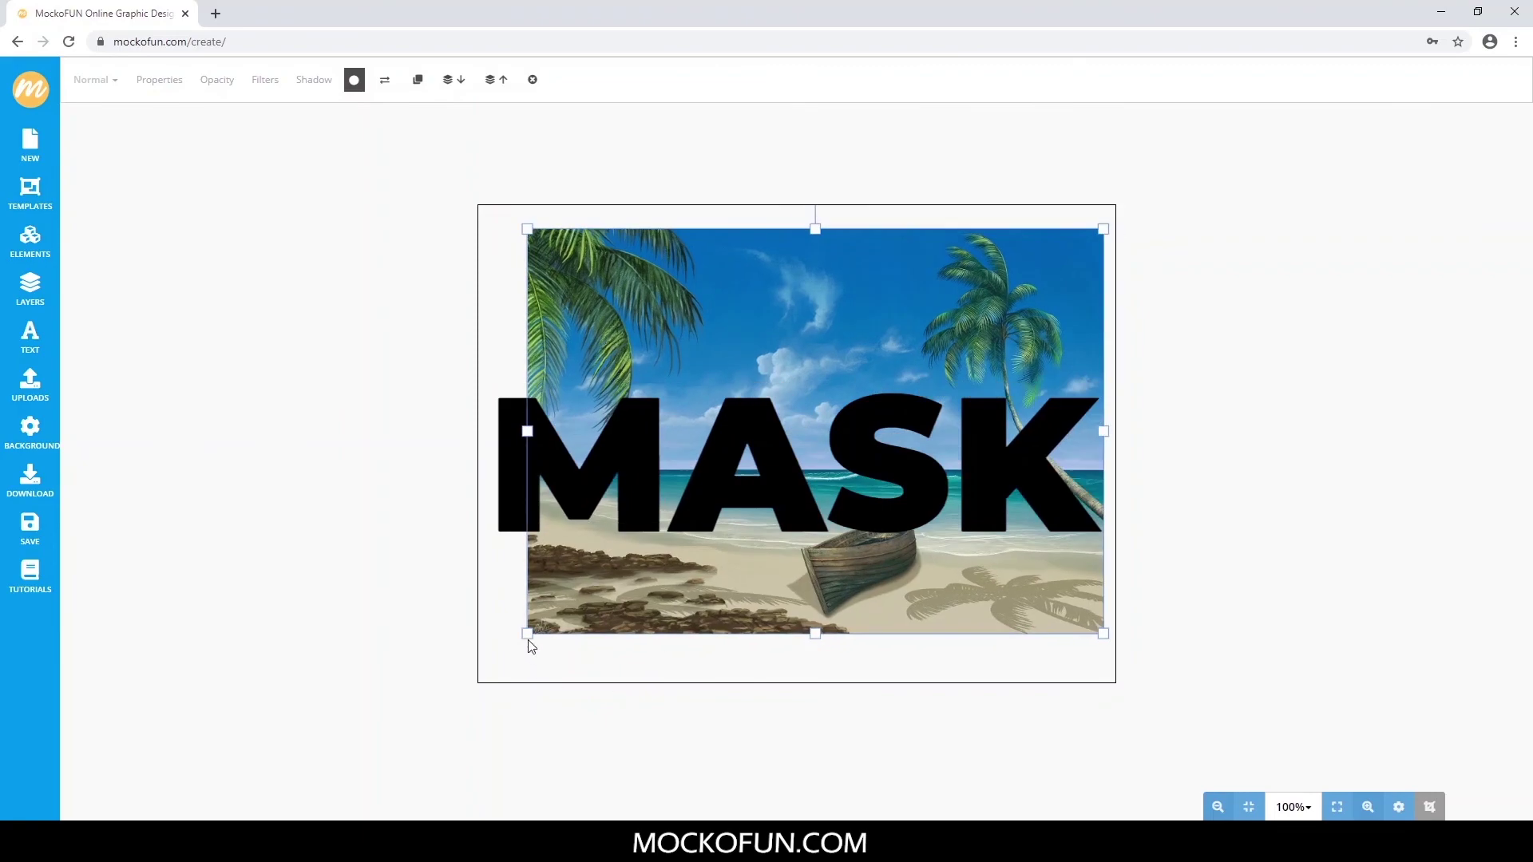
pyautogui.moveTo(529, 639); pyautogui.dragTo(493, 662)
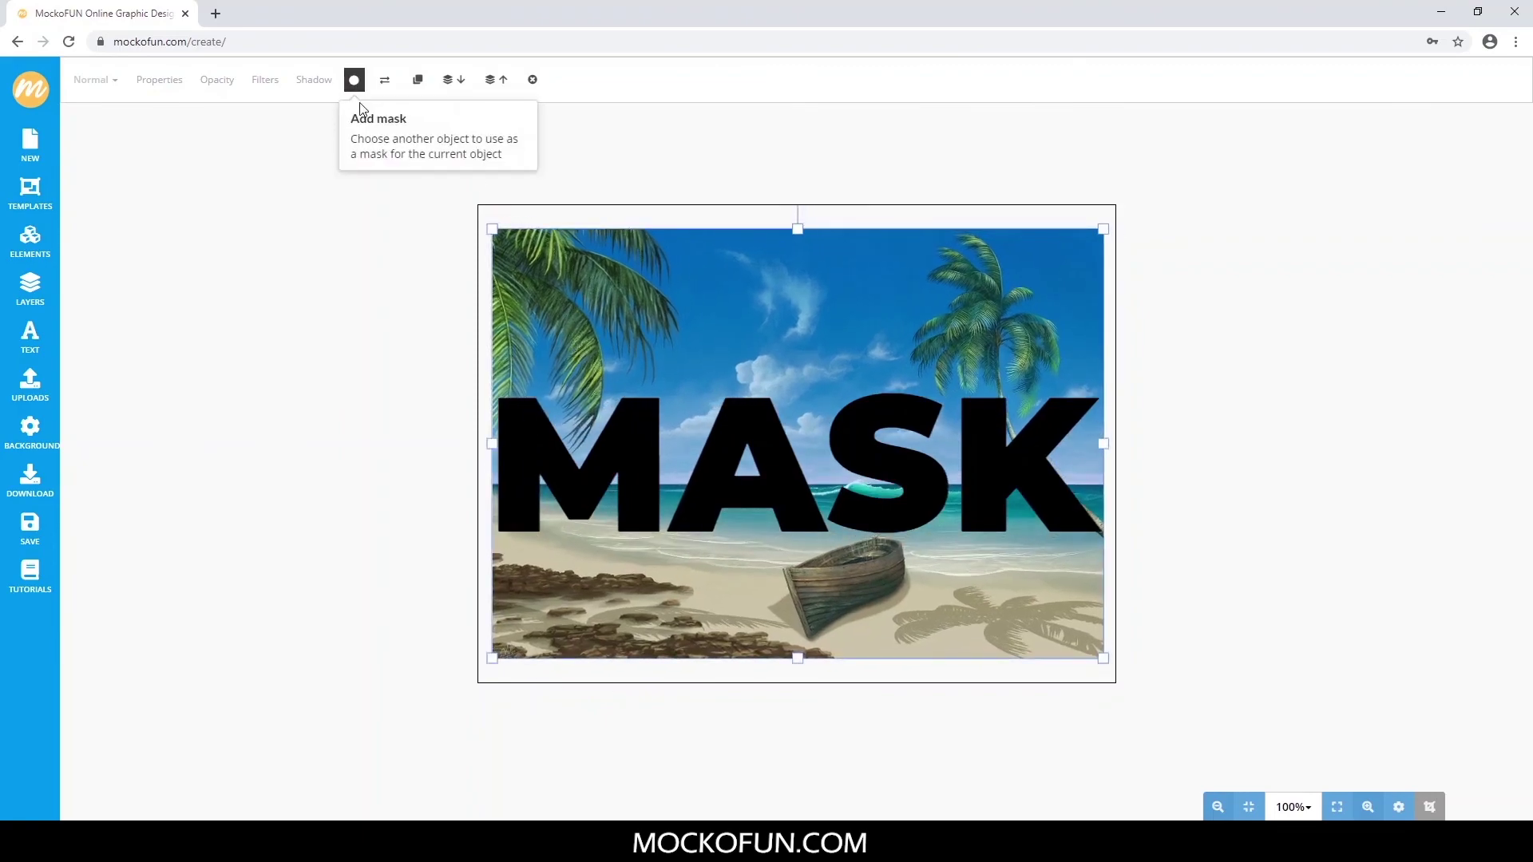
# Mask the beach photo with the MASK text and shift it up so sand and boat show.
pyautogui.click(354, 79)
pyautogui.click(622, 429)
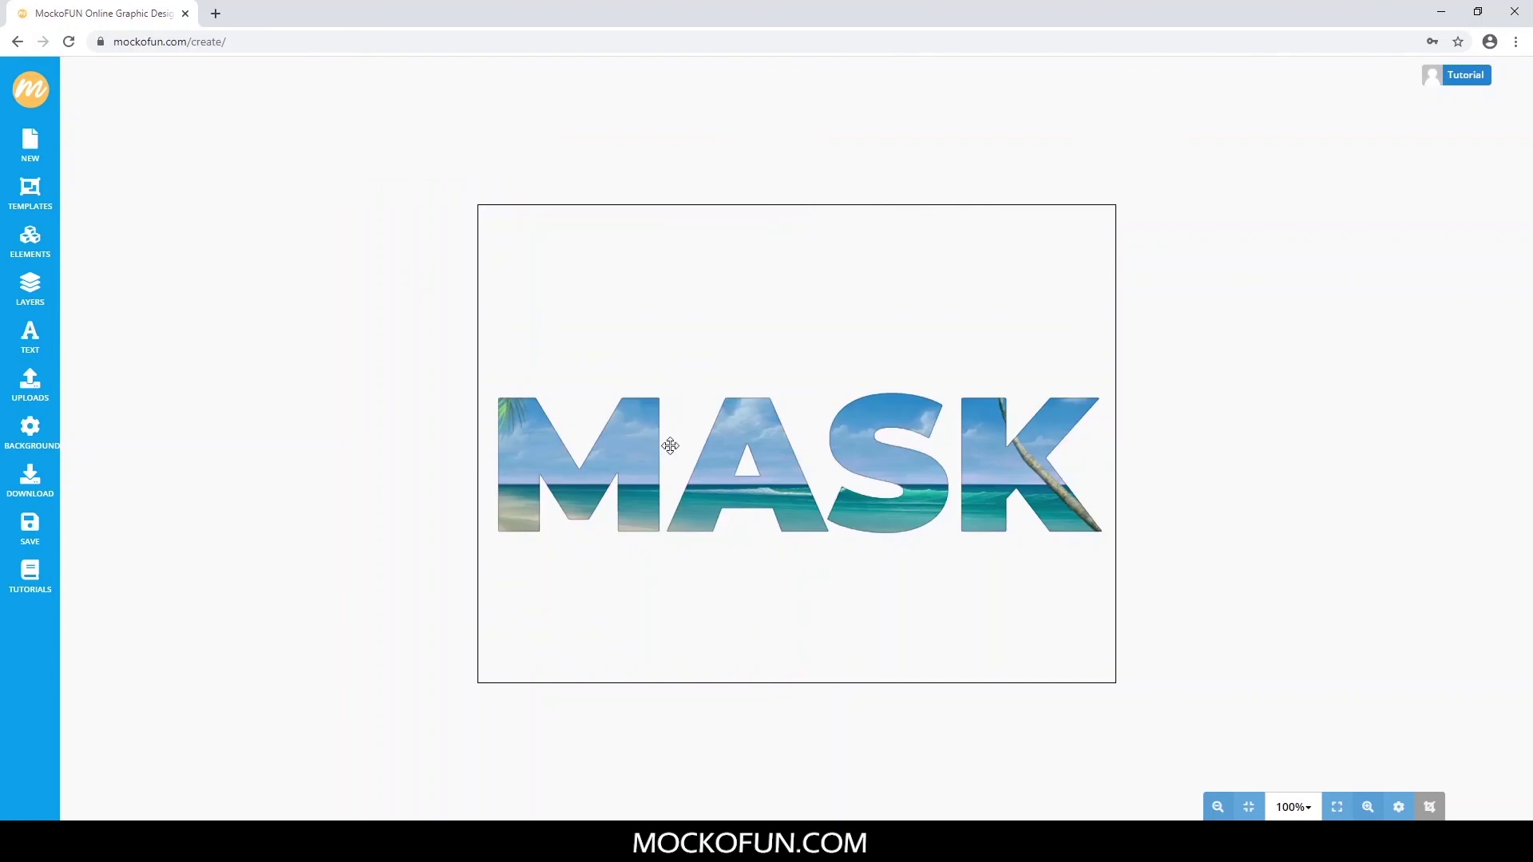
pyautogui.click(1004, 344)
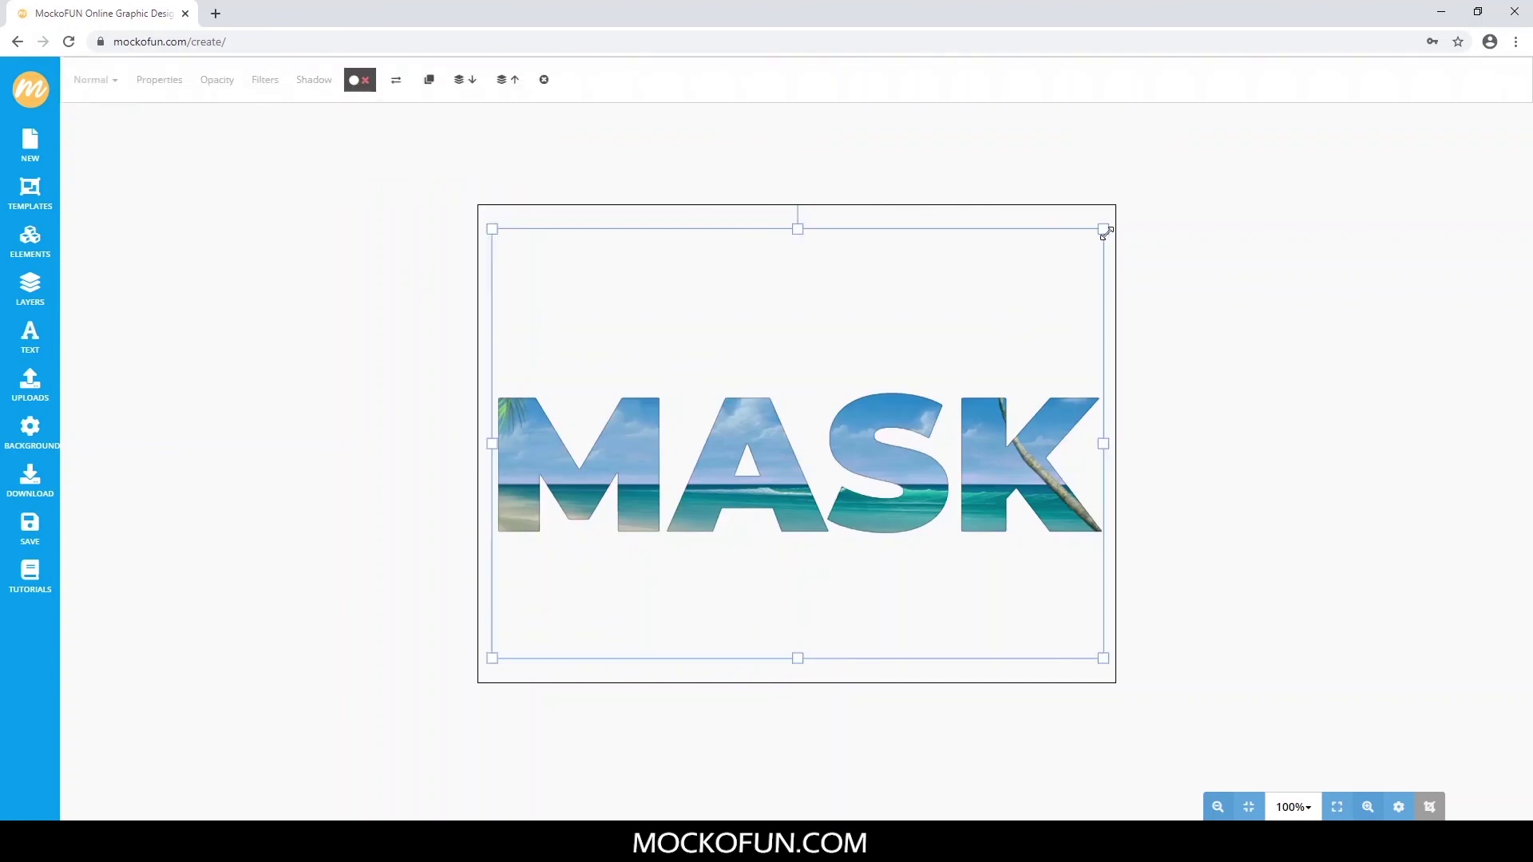
pyautogui.moveTo(1051, 271); pyautogui.dragTo(1051, 168)
pyautogui.click(1228, 357)
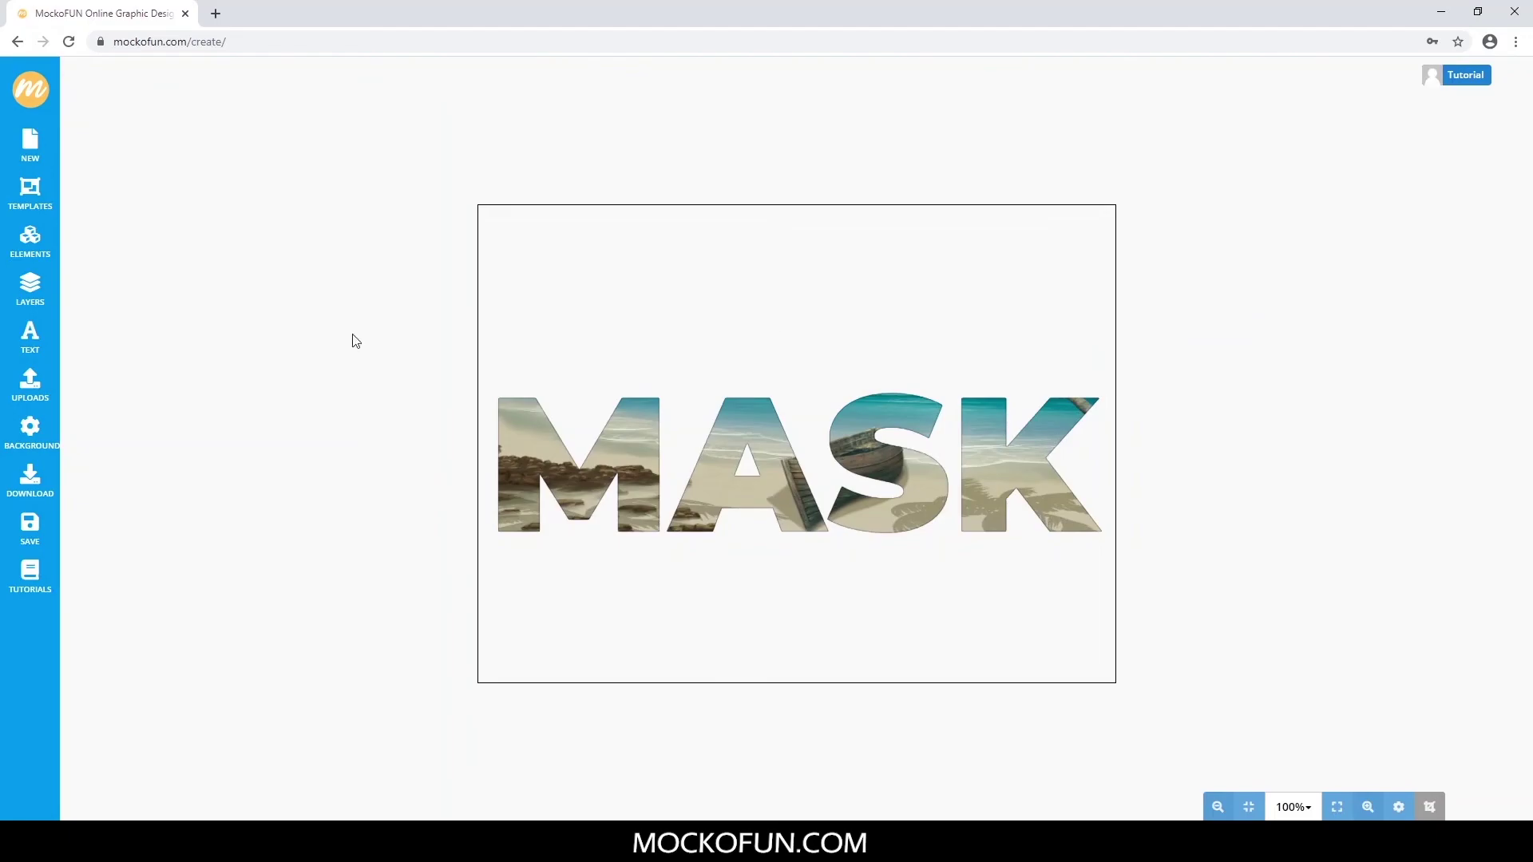
# Replace the word MASK with TEXT in the Text Mask layer.
pyautogui.click(37, 274)
pyautogui.click(130, 231)
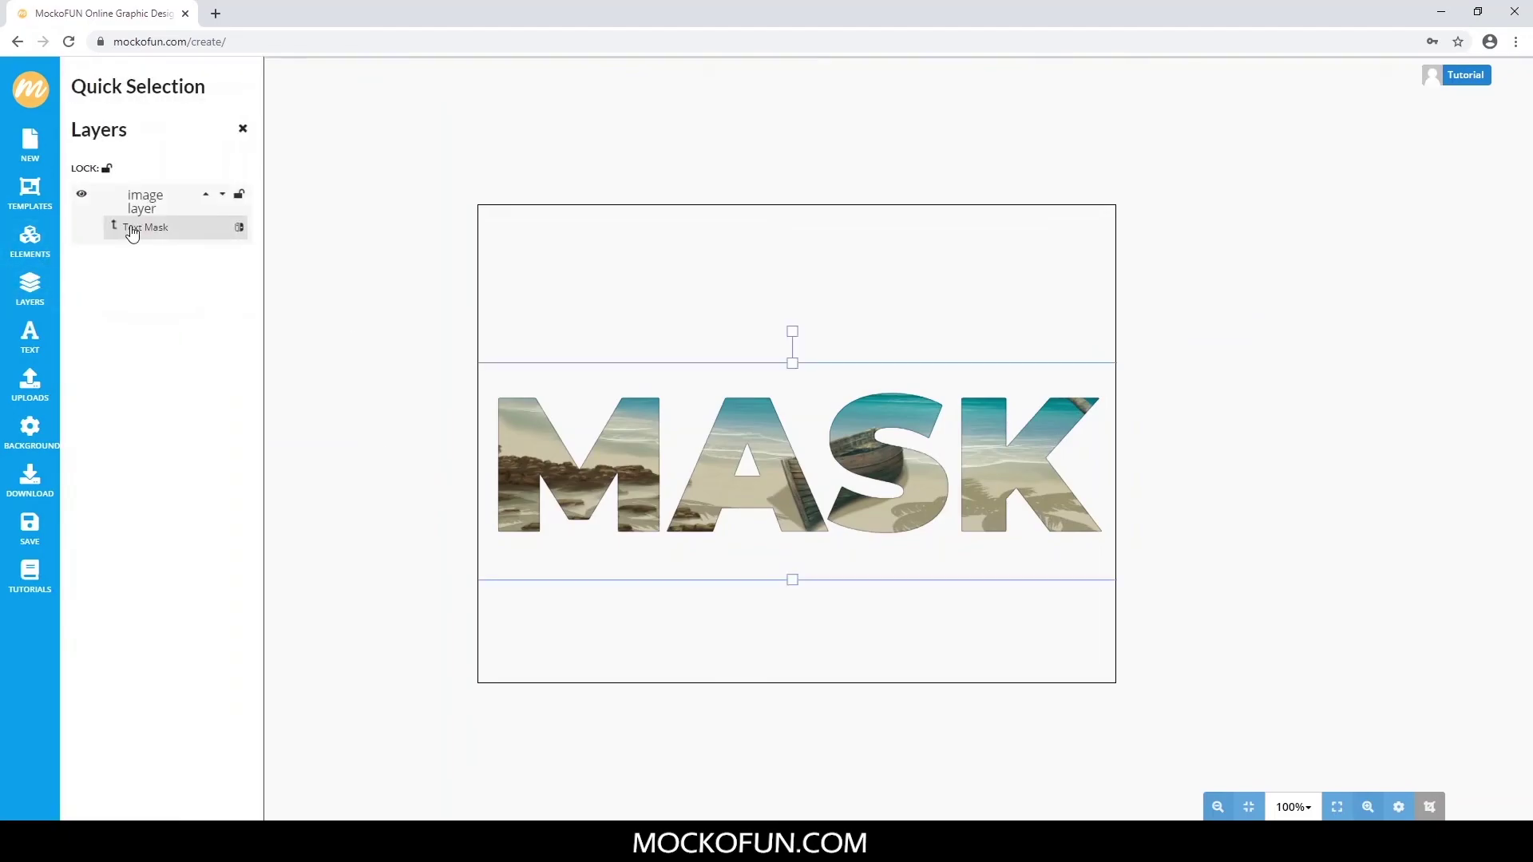
pyautogui.moveTo(140, 275); pyautogui.dragTo(111, 248)
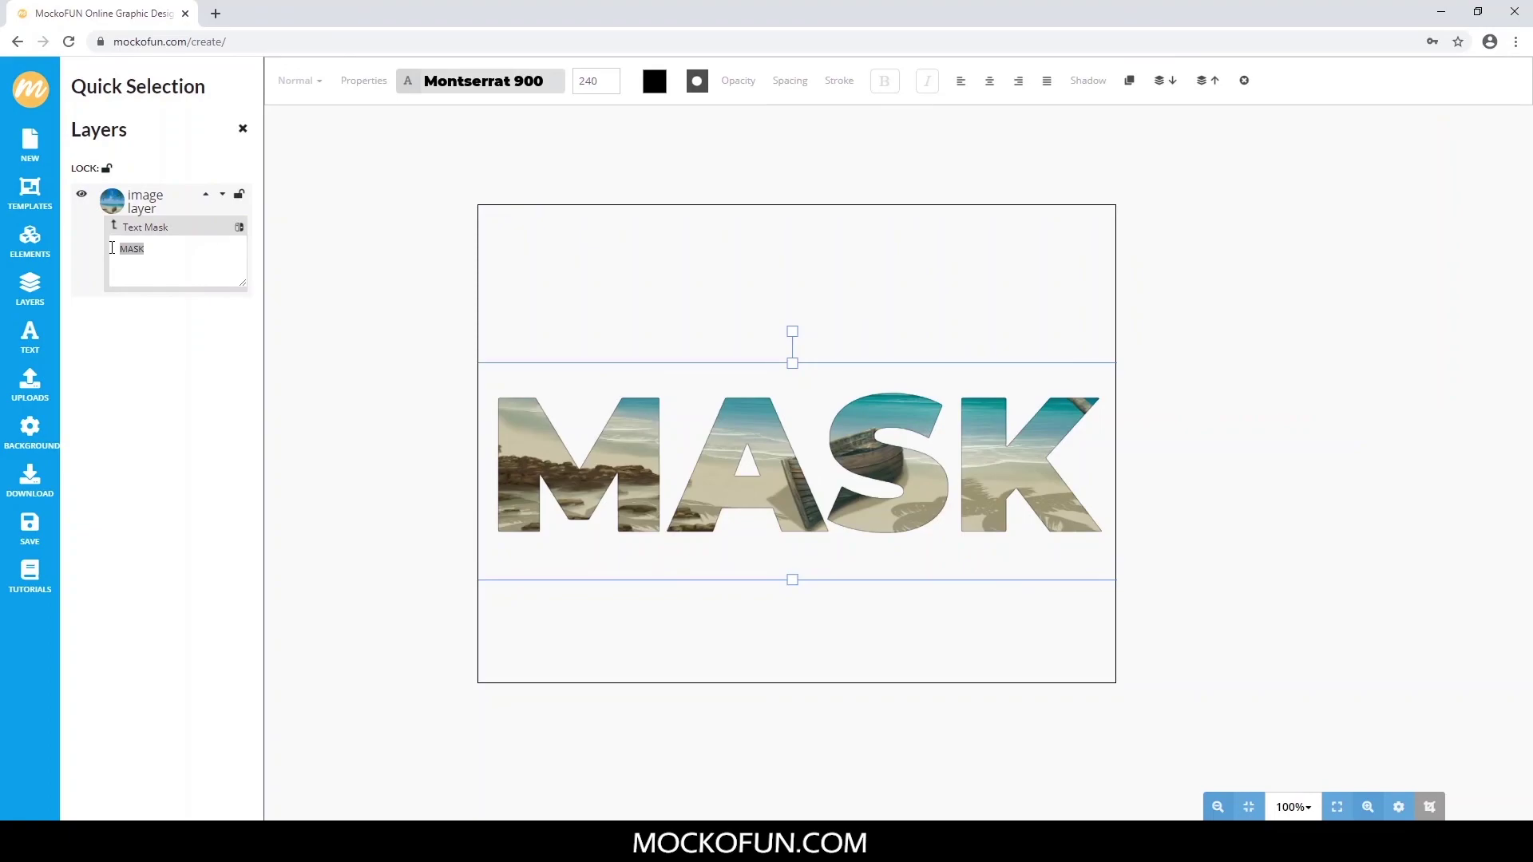
pyautogui.write('TEXT')
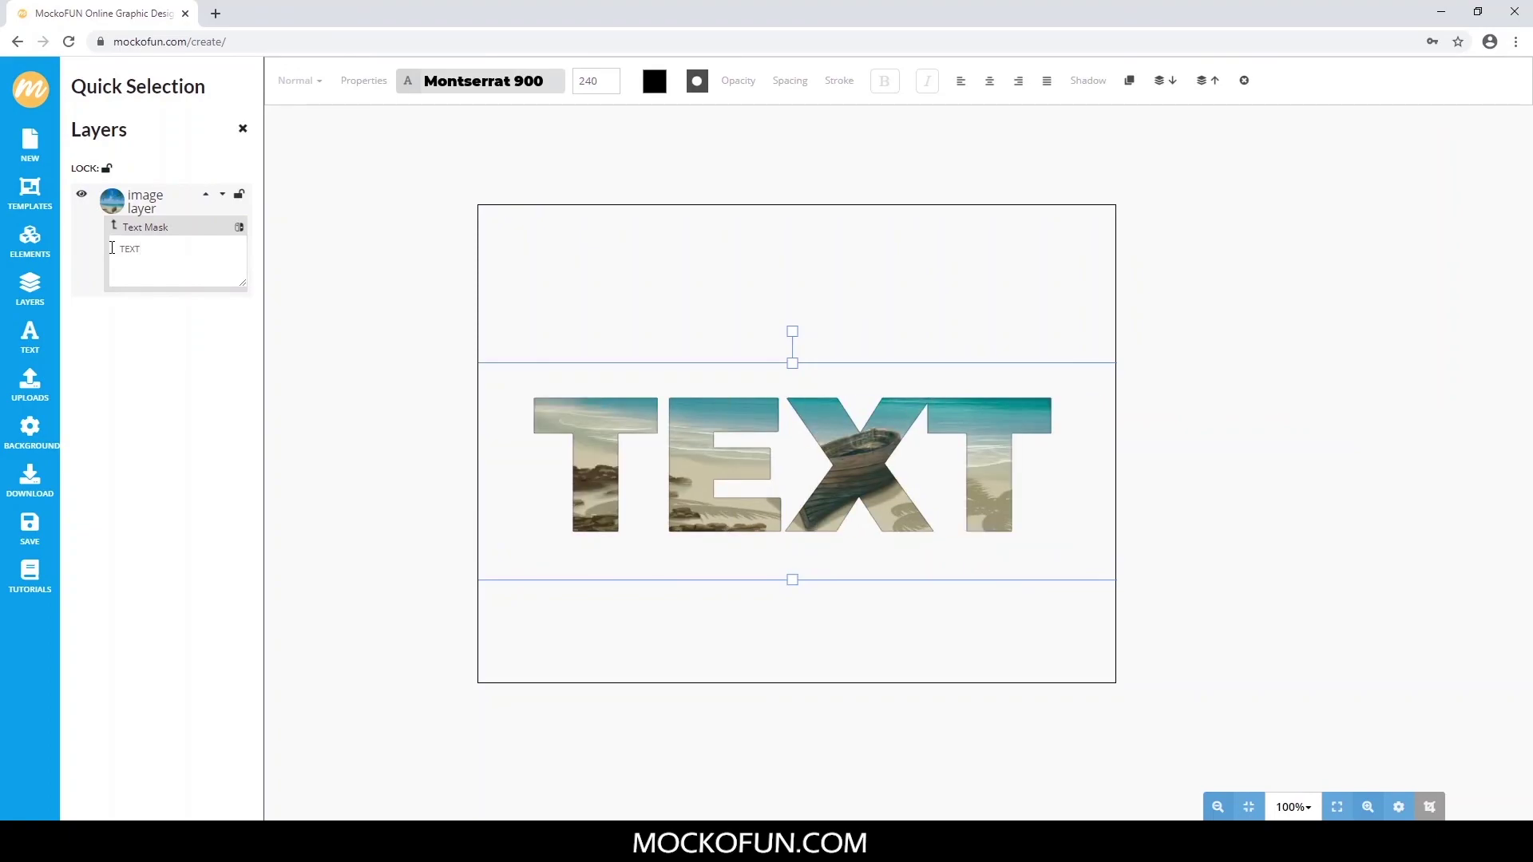
pyautogui.click(311, 397)
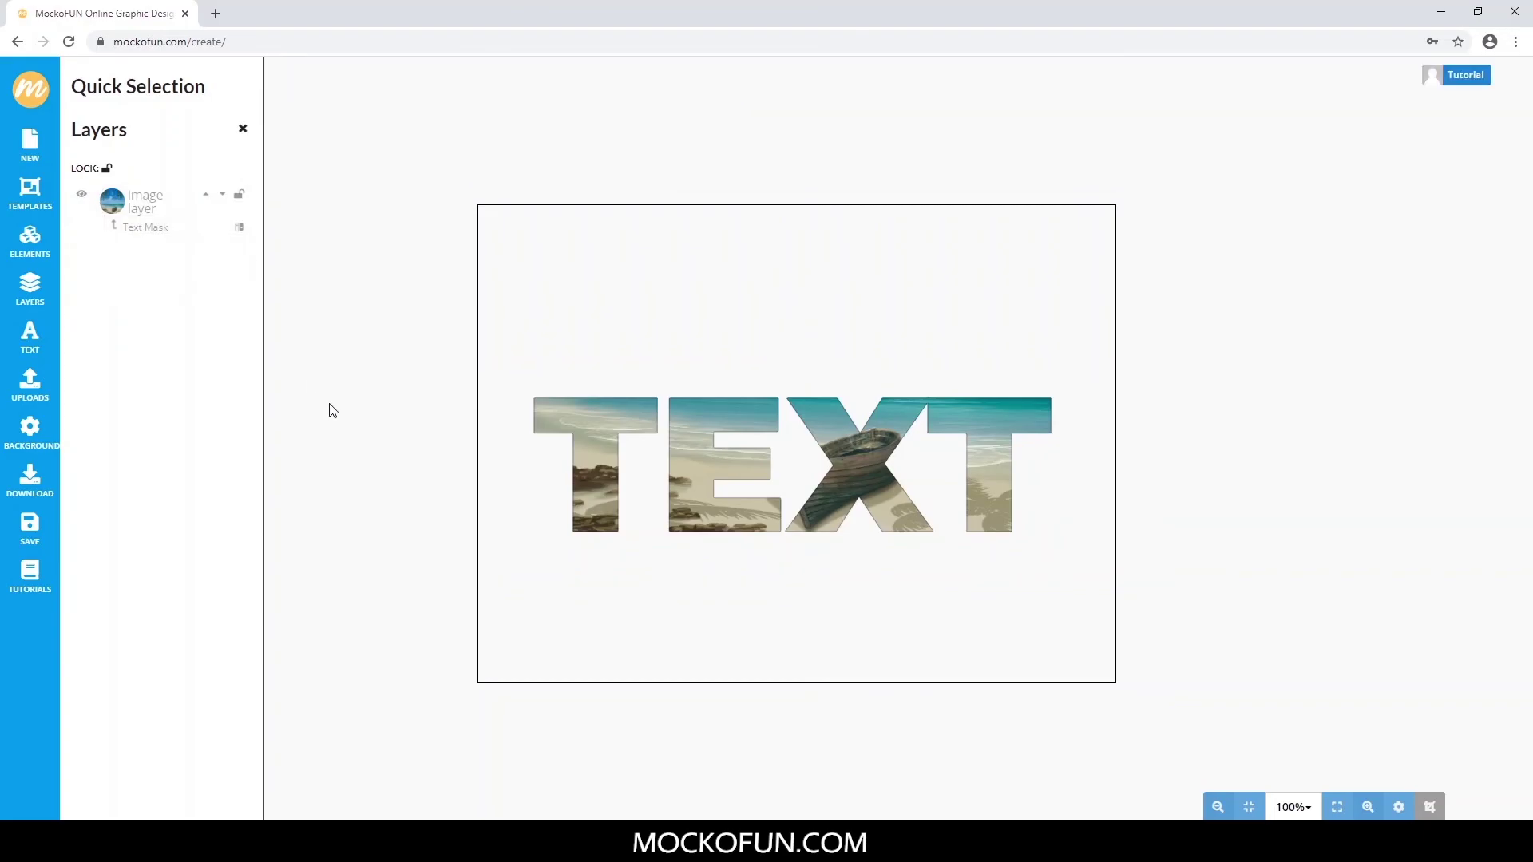
pyautogui.click(242, 128)
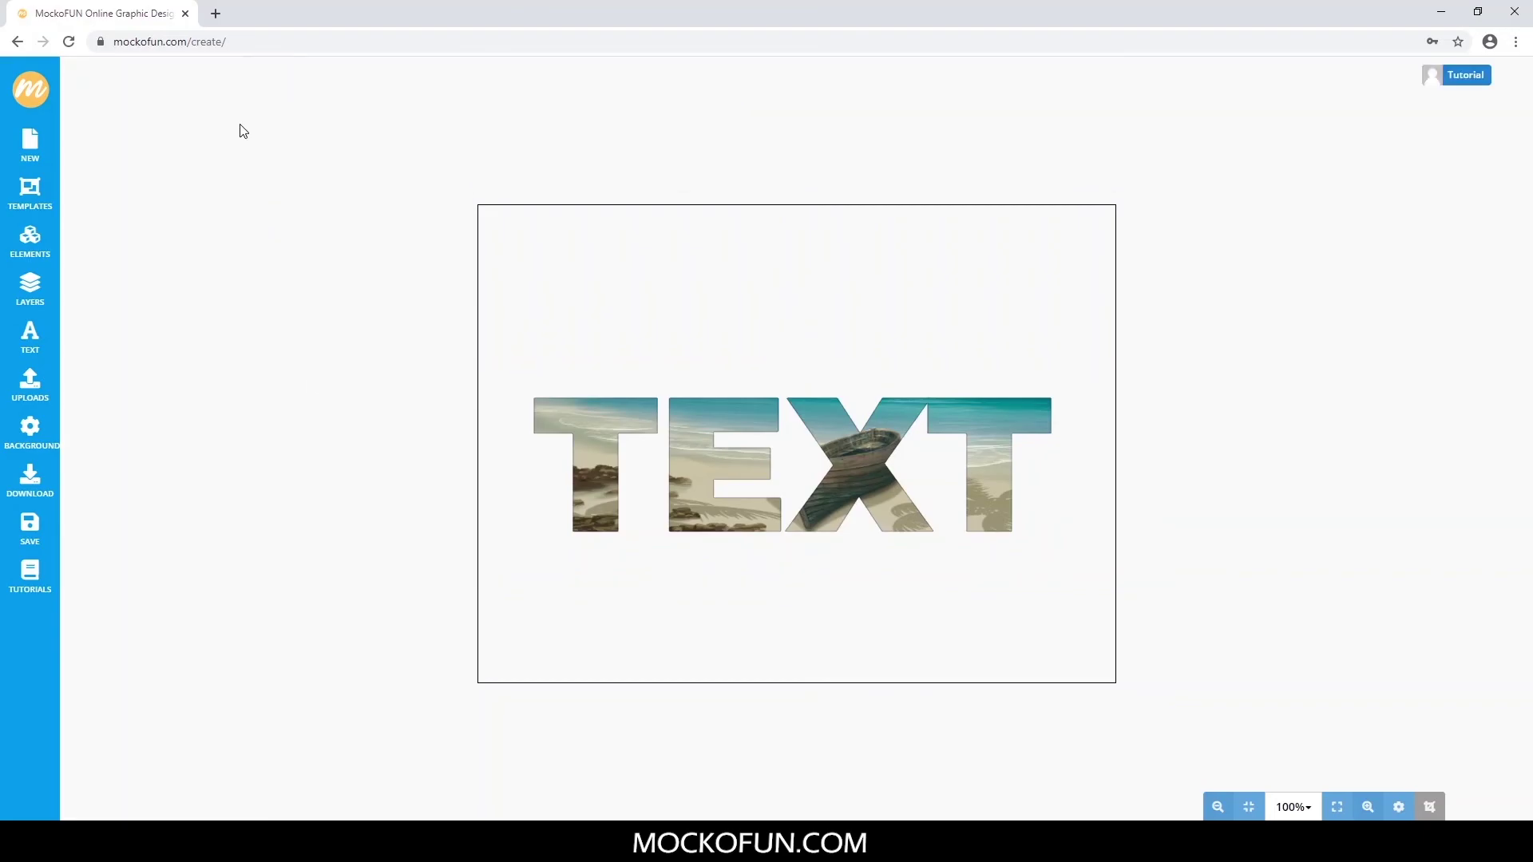